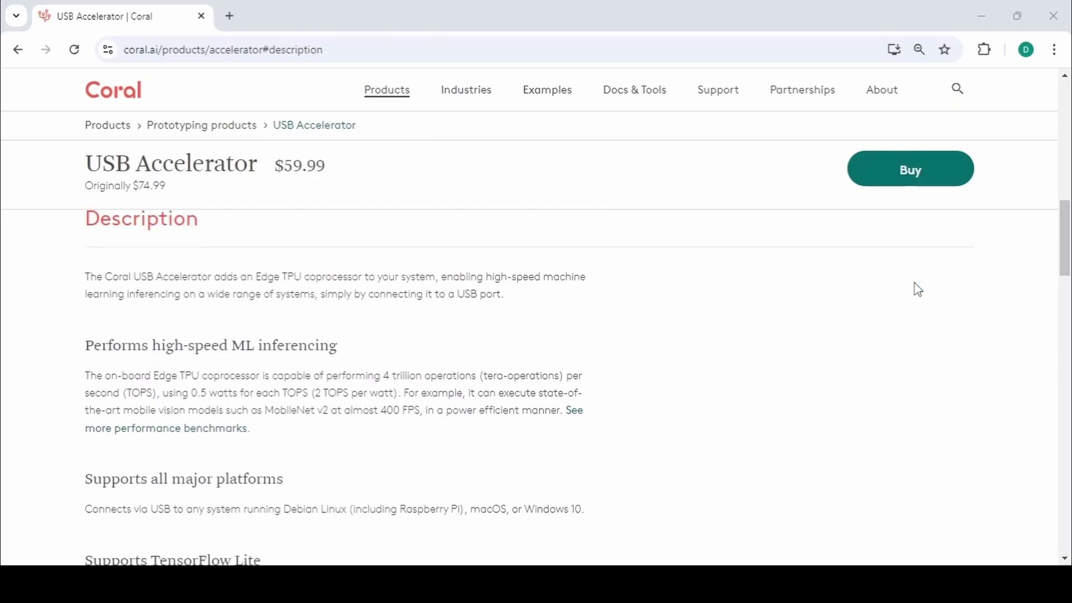
Step: Scroll through the USB Accelerator tech specs and the Edge TPU model cards on Coral.ai
{"action": "scroll", "coordinate": [917, 289], "scroll_direction": "down", "scroll_amount": 4}
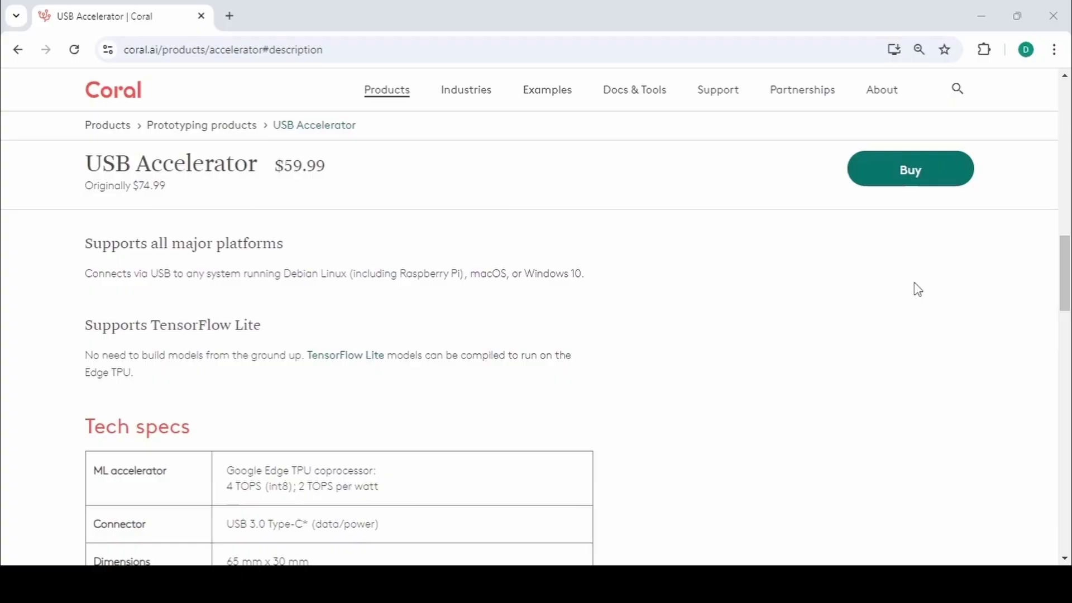
{"action": "scroll", "coordinate": [918, 287], "scroll_direction": "down", "scroll_amount": 3}
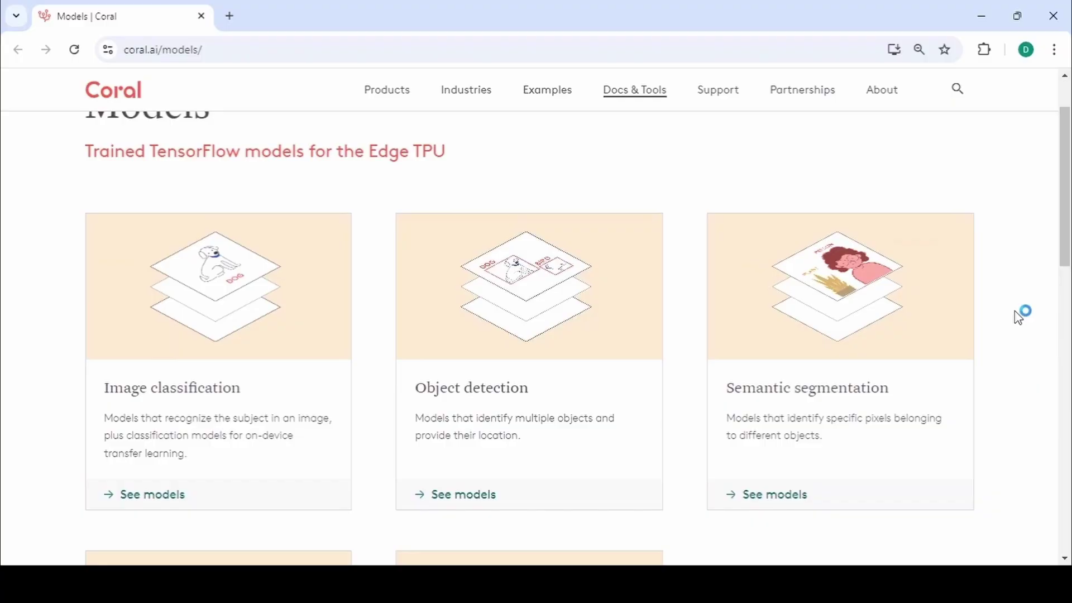
{"action": "scroll", "coordinate": [1018, 318], "scroll_direction": "down", "scroll_amount": 4}
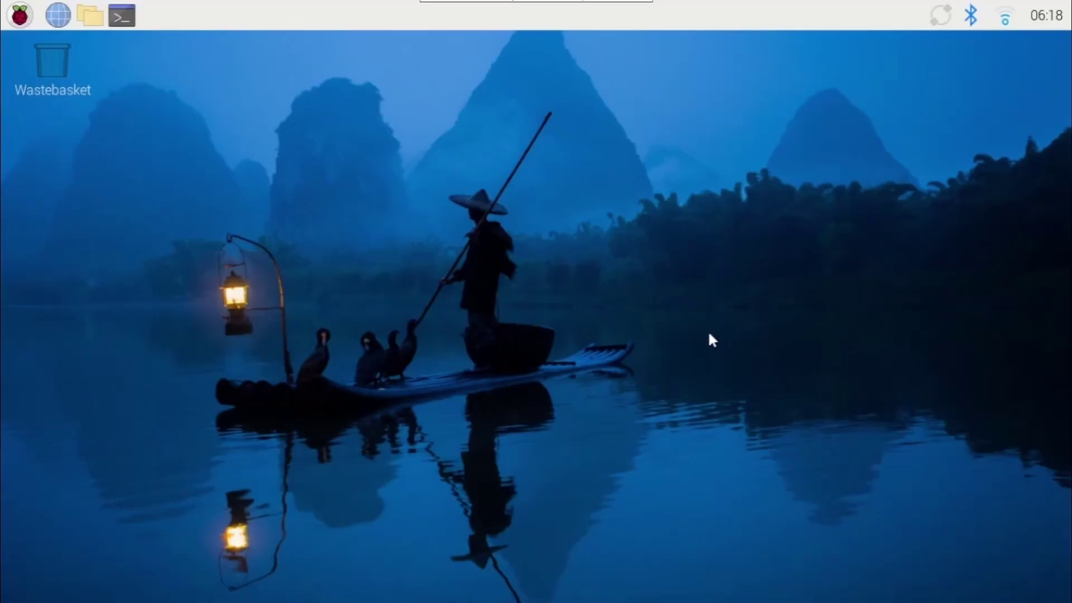
Step: In a new terminal, add Coral's package repository and download its apt signing key
{"action": "left_click", "coordinate": [124, 19]}
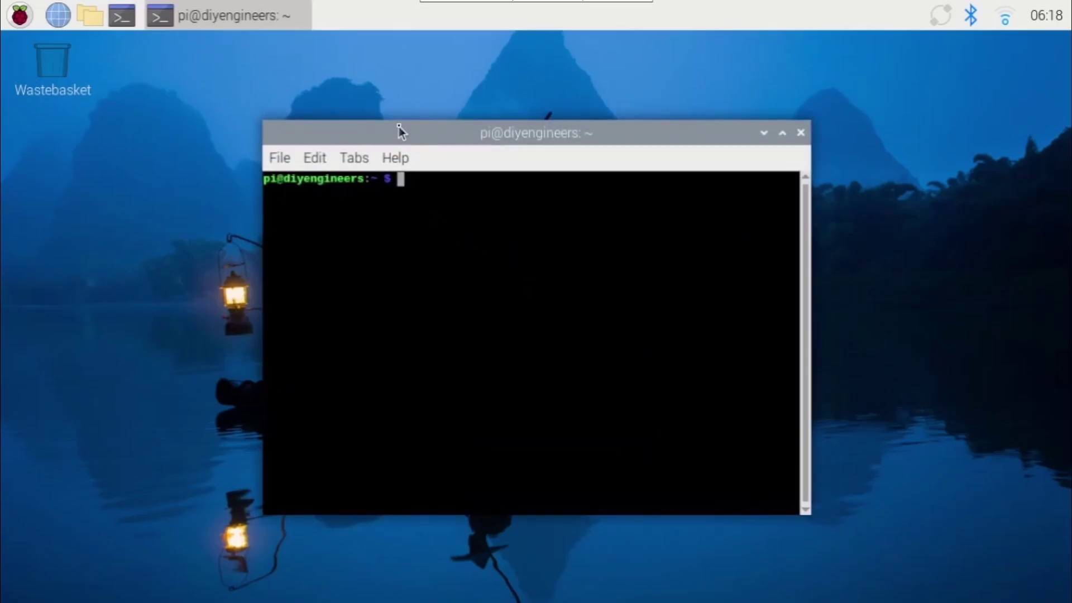
{"action": "left_click_drag", "start_coordinate": [398, 126], "coordinate": [243, 90]}
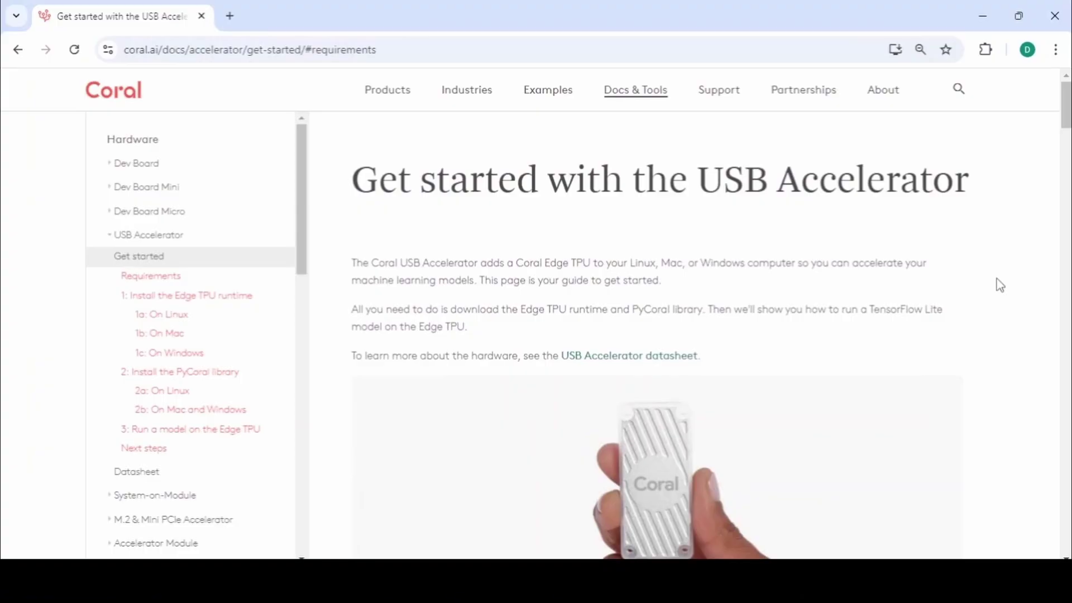
{"action": "scroll", "coordinate": [832, 411], "scroll_direction": "down", "scroll_amount": 10}
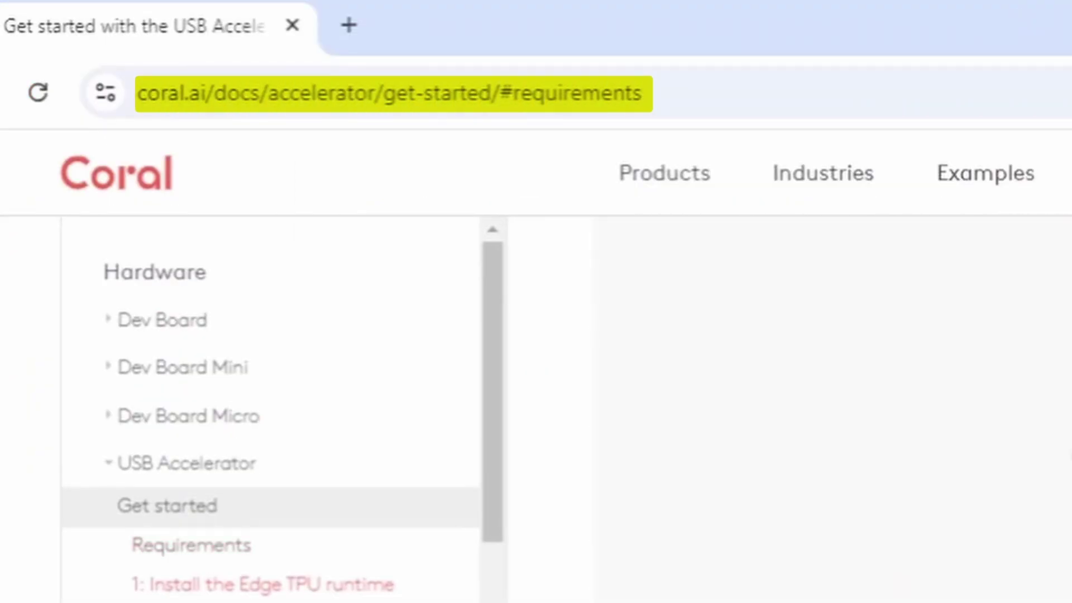
{"action": "scroll", "coordinate": [977, 283], "scroll_direction": "down", "scroll_amount": 5}
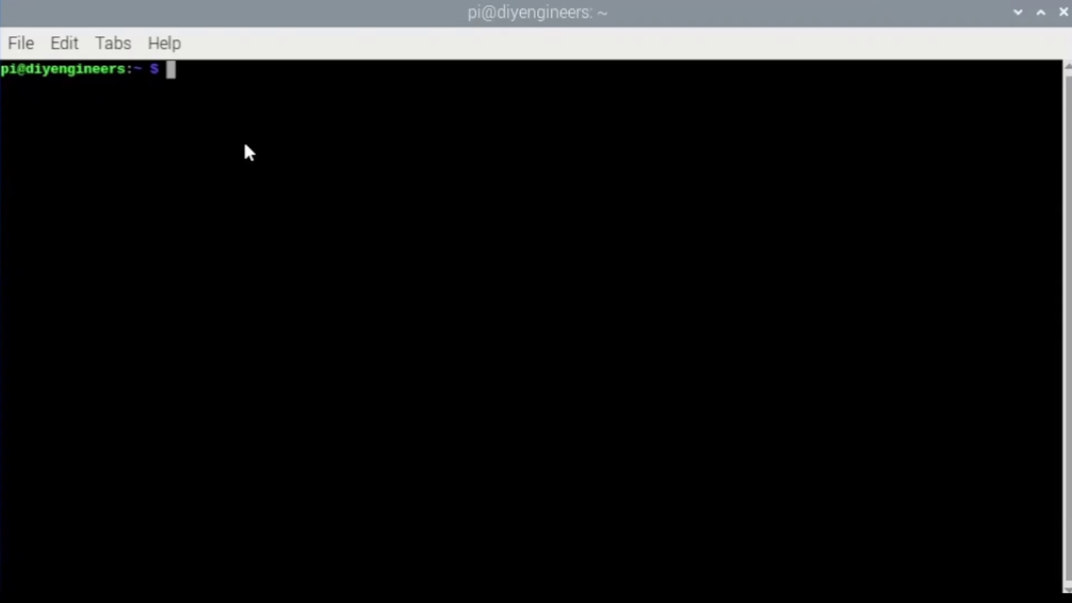
{"action": "right_click", "coordinate": [246, 147]}
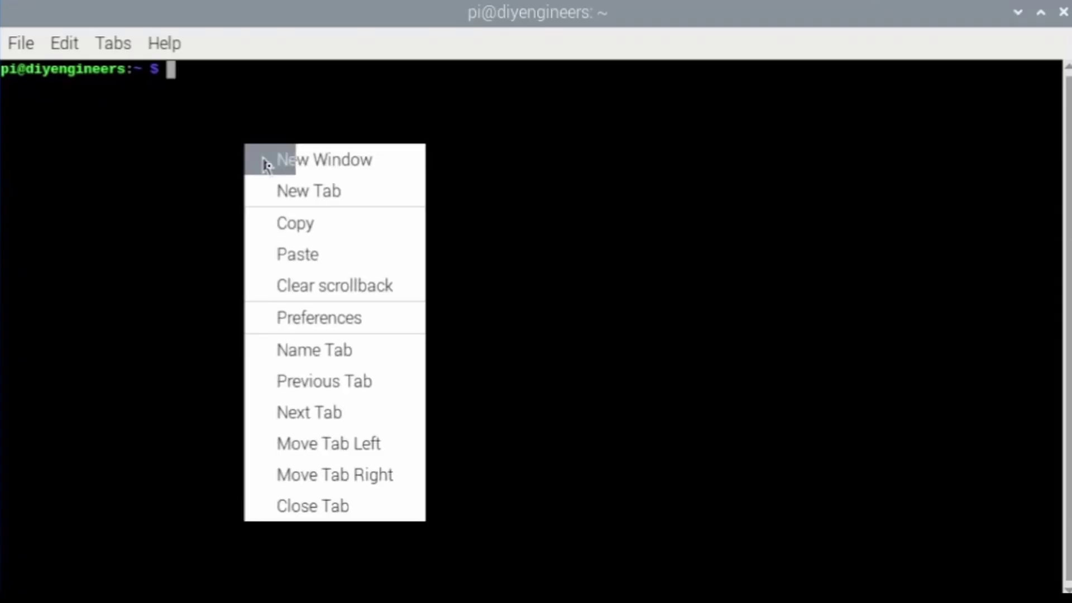
{"action": "left_click", "coordinate": [287, 249]}
{"action": "key", "text": "Return"}
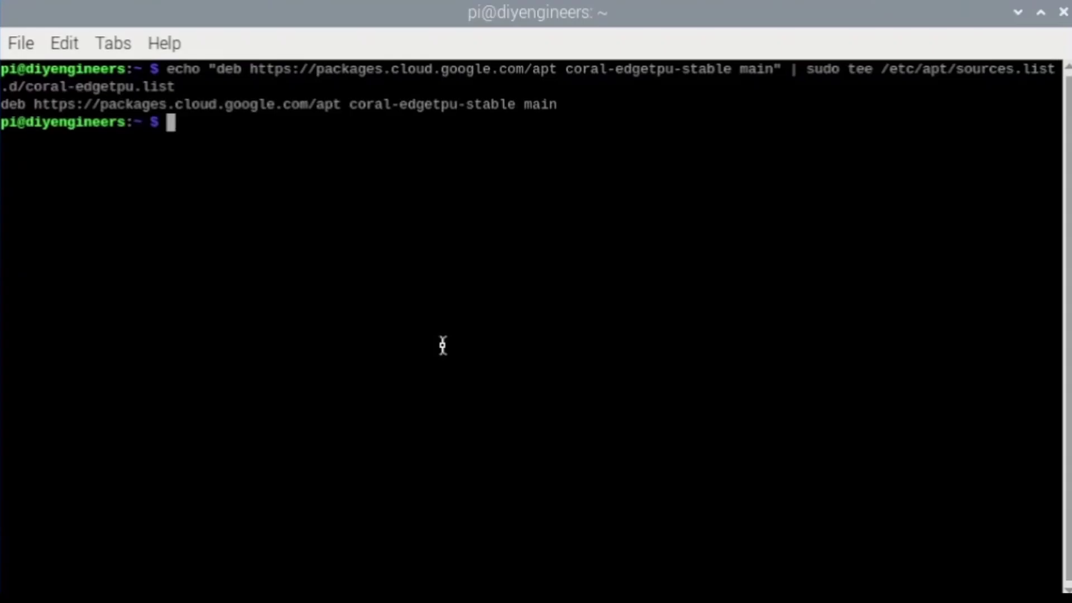
{"action": "type", "text": "curl https://packages.cloud.google.com/apt/doc/apt-key.gpg | sudo apt-key add -"}
{"action": "key", "text": "Return"}
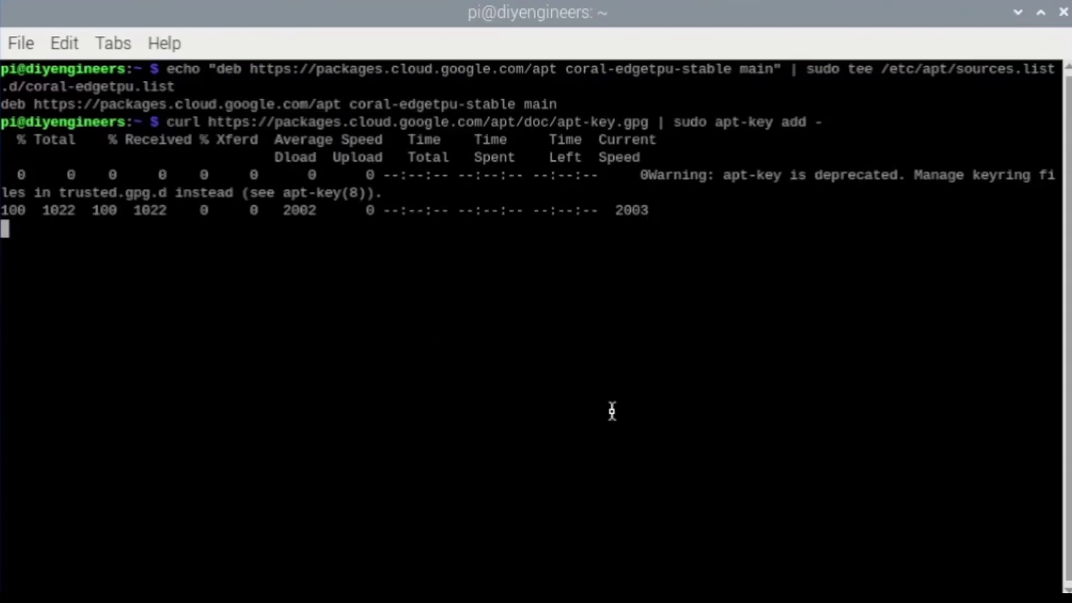
Step: Refresh the package lists and install the libedgetpu1-std Edge TPU runtime
{"action": "type", "text": "sudo apt-get update"}
{"action": "key", "text": "Return"}
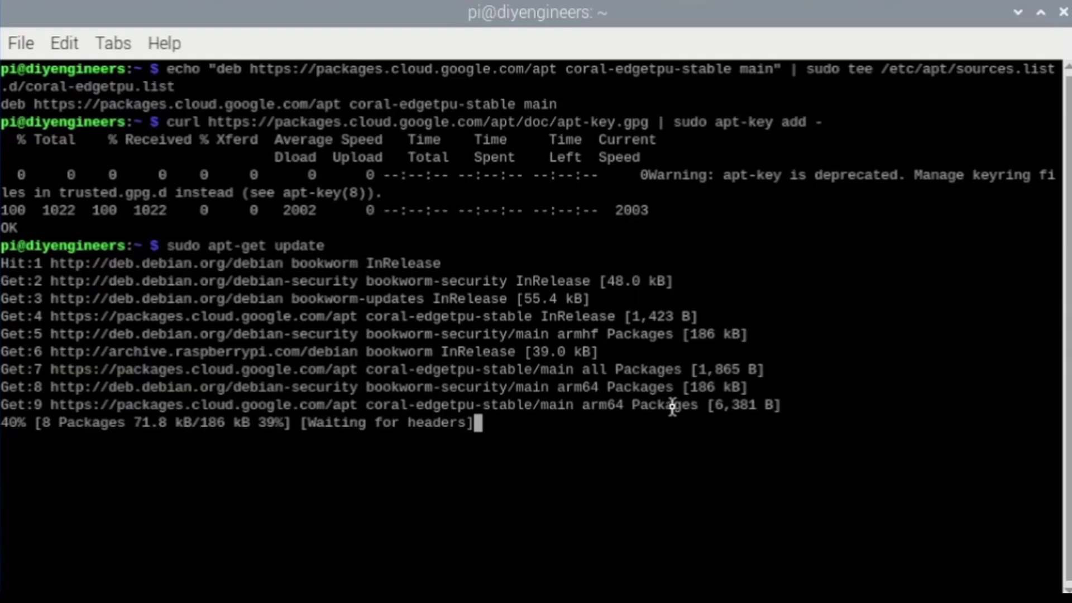
{"action": "type", "text": "sudo apt-get install libedgetpu1-std"}
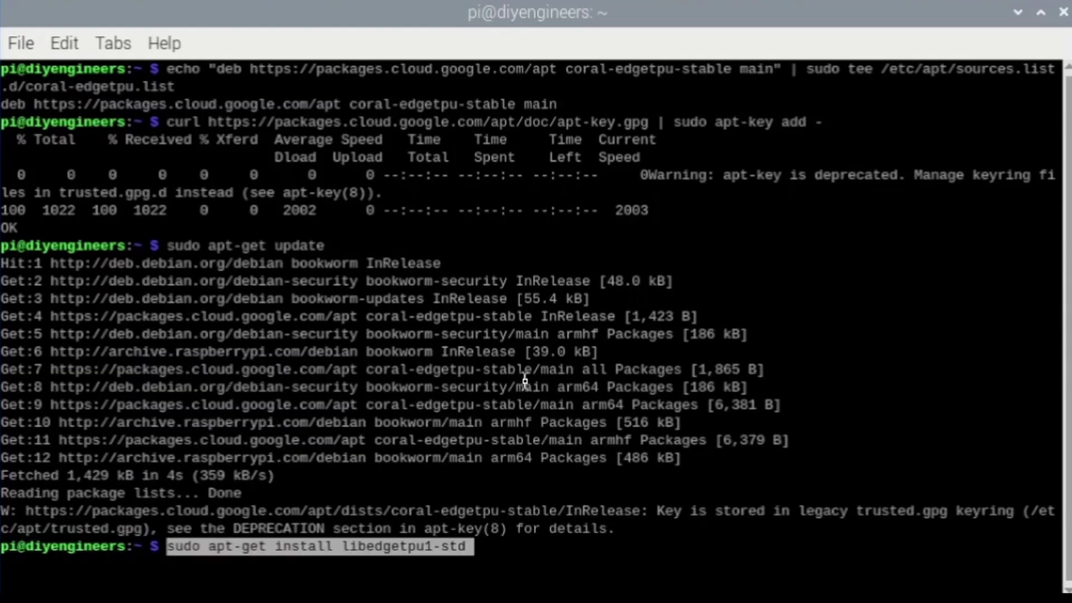
{"action": "key", "text": "Return"}
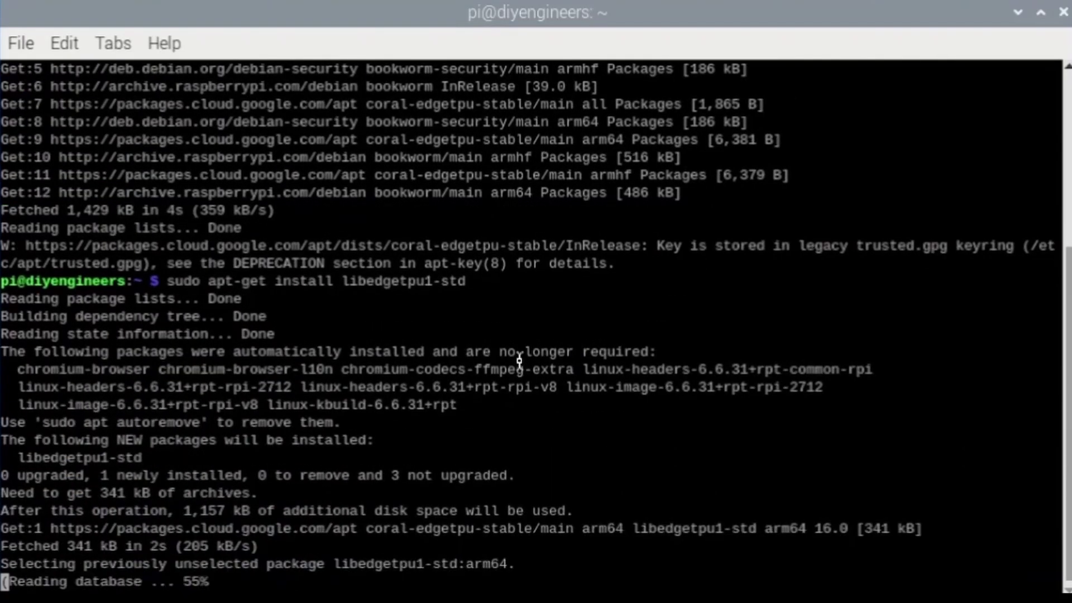
Step: Clear the terminal and run python3.9 --version to confirm Python 3.9 is missing
{"action": "type", "text": "clear"}
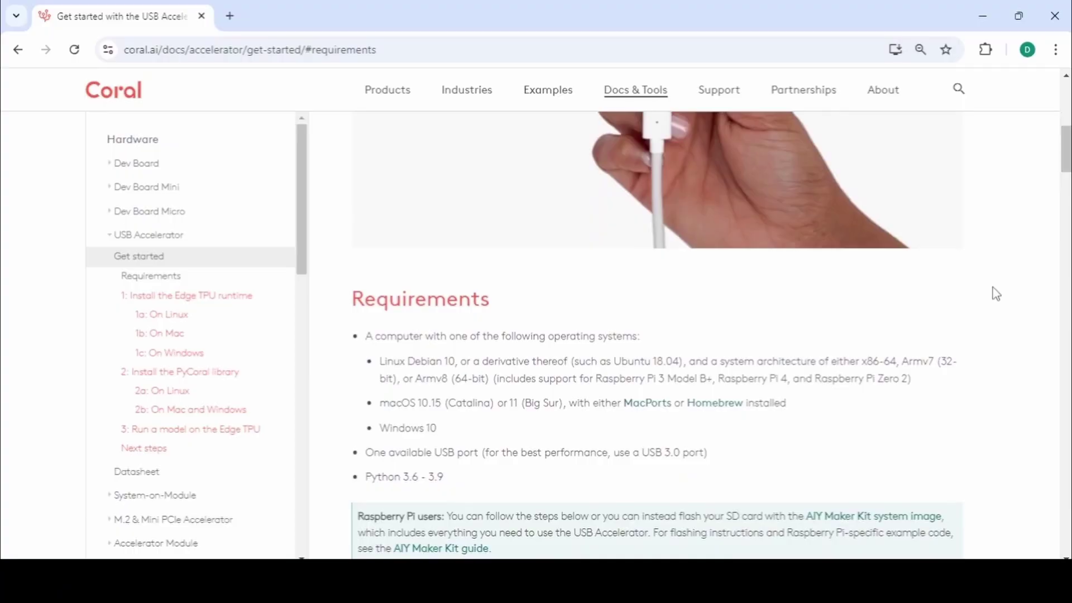
{"action": "scroll", "coordinate": [994, 293], "scroll_direction": "down", "scroll_amount": 2}
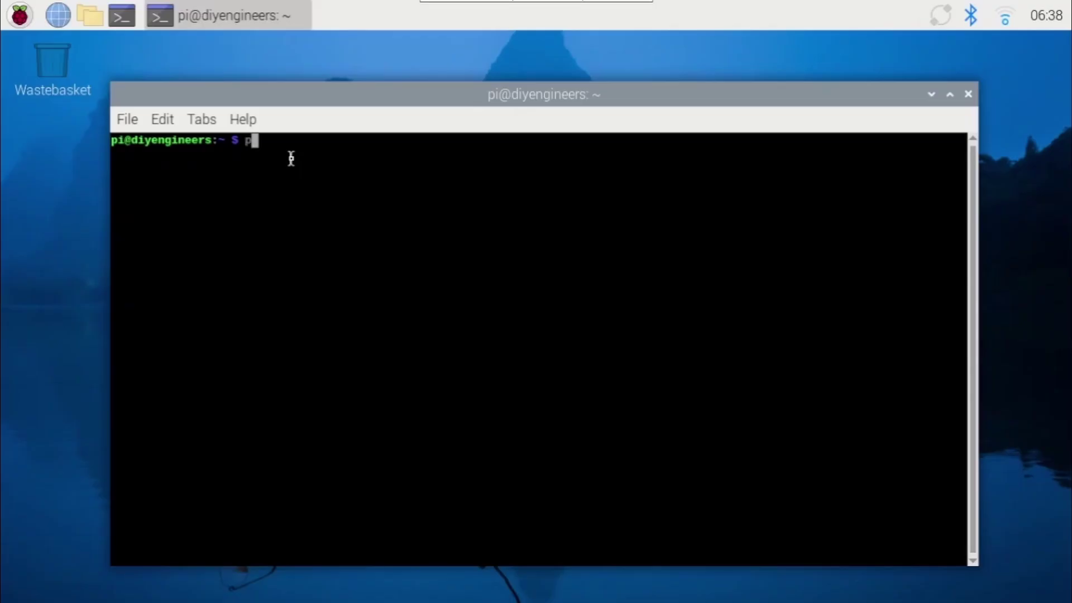
{"action": "type", "text": "ython3.9"}
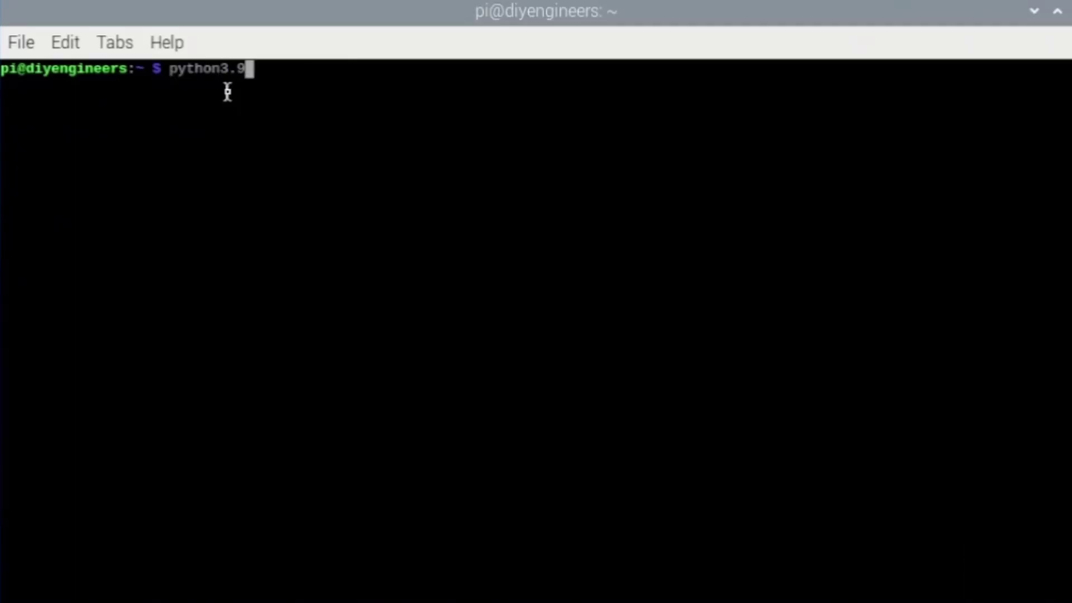
{"action": "type", "text": " --version"}
{"action": "key", "text": "Return"}
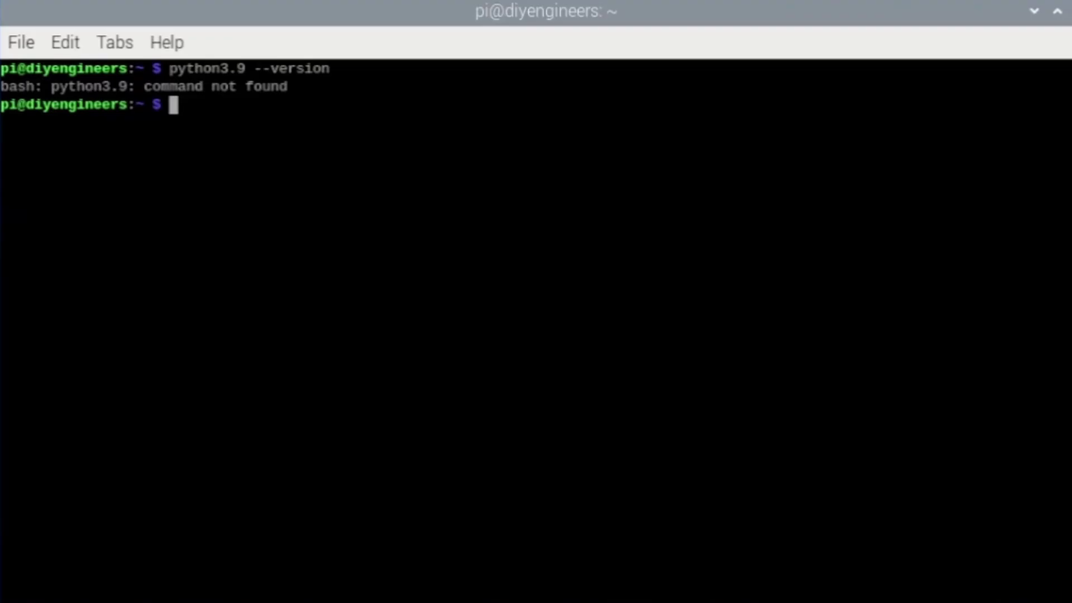
Step: Run sudo apt update and sudo apt upgrade -y, then install the Python build libraries
{"action": "type", "text": "sudo "}
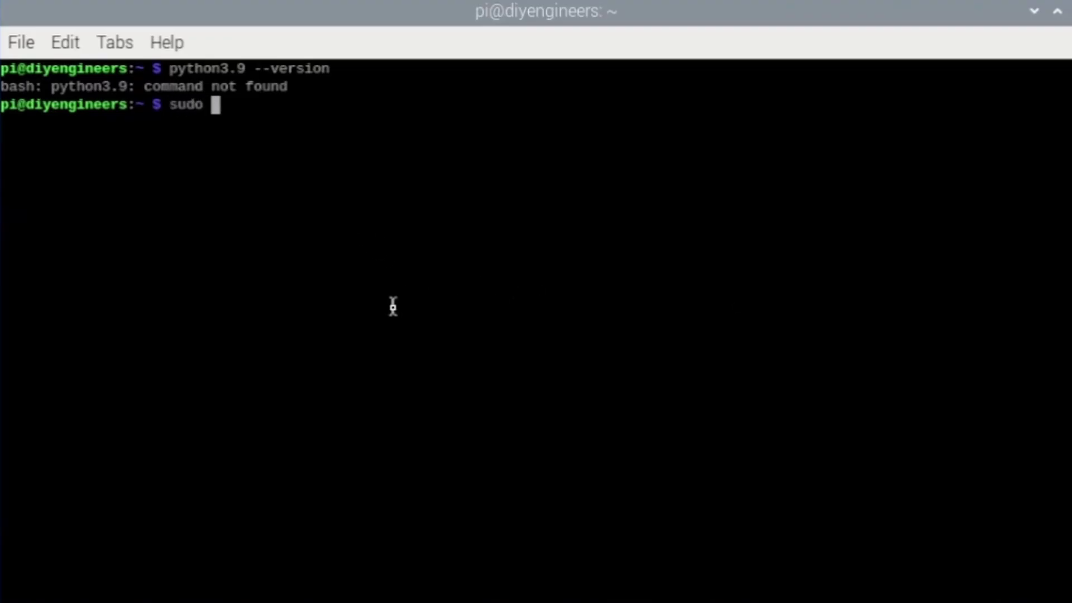
{"action": "type", "text": "apt update"}
{"action": "key", "text": "Return"}
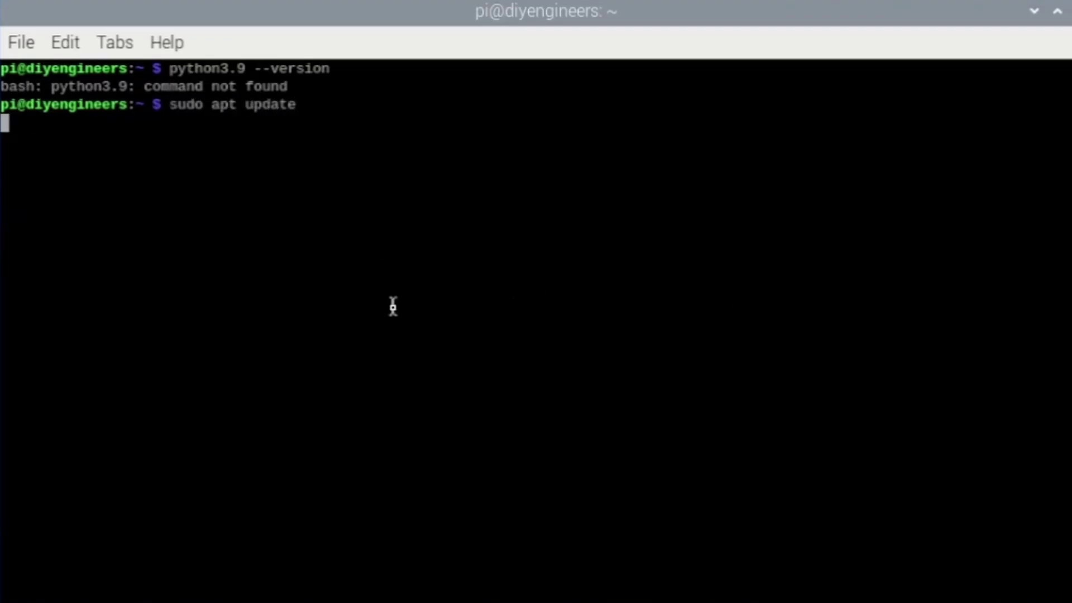
{"action": "type", "text": "sudo "}
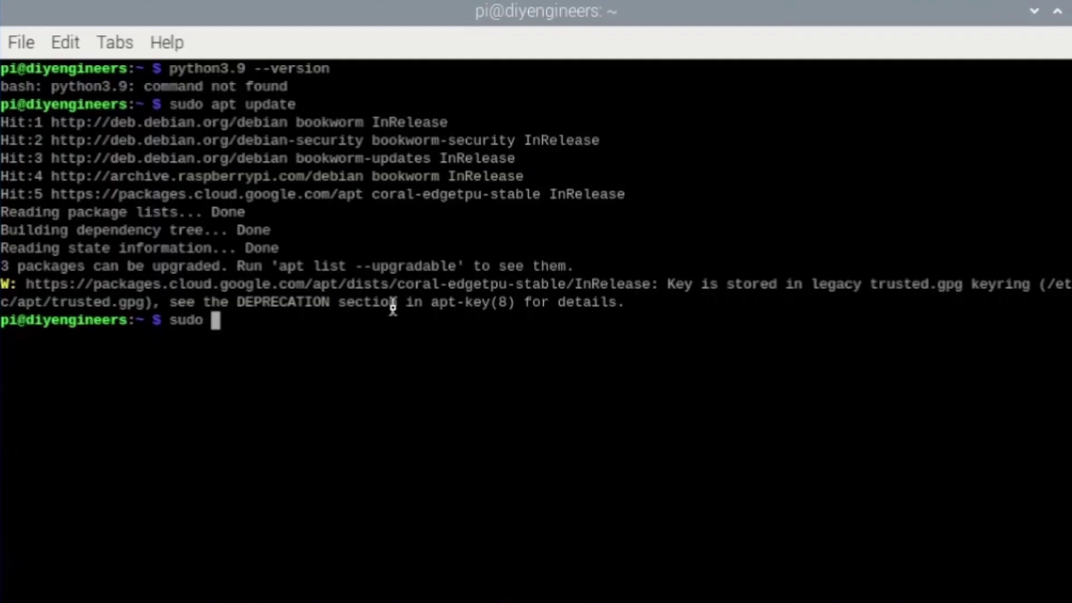
{"action": "type", "text": "apt upgrade -y"}
{"action": "key", "text": "Return"}
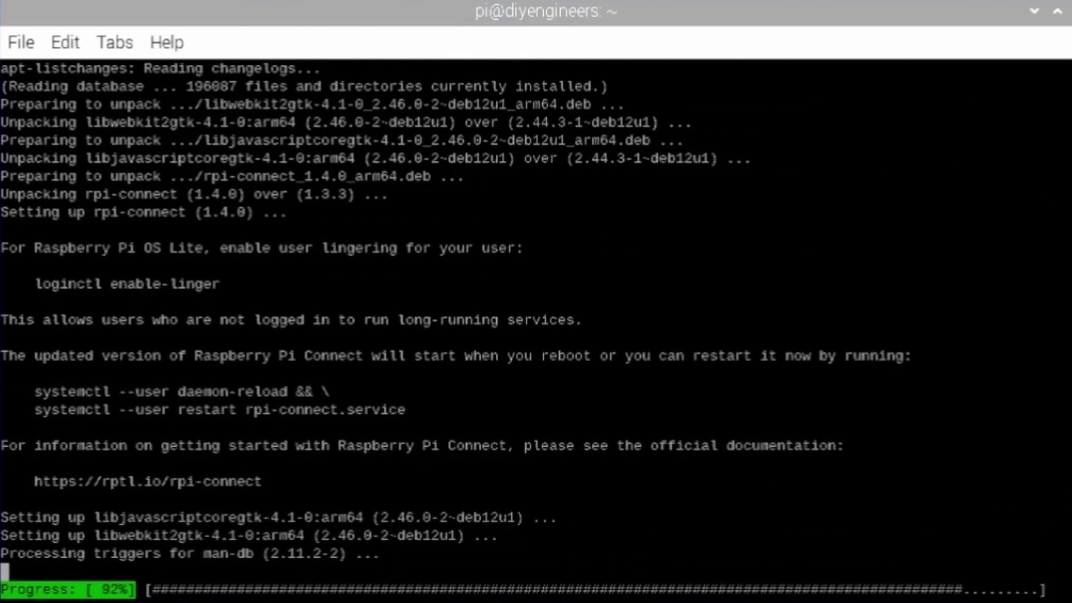
{"action": "type", "text": "sudo apt install -y build-essential zlib1g-dev libncurses5-dev libgdbm-dev libnss3-dev libssl-dev \\ libreadline-dev libffi-dev curl libbz2-dev"}
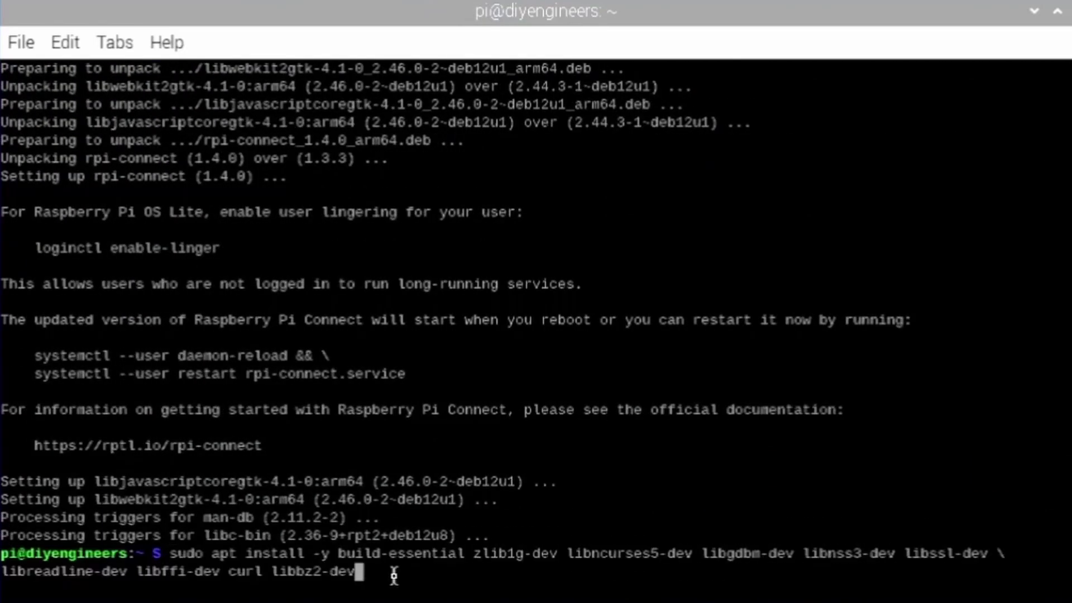
{"action": "key", "text": "Return"}
Step: Download the Python 3.9.16 source archive into /usr/src and extract Python-3.9.16.tgz
{"action": "type", "text": "cd /usr/sr"}
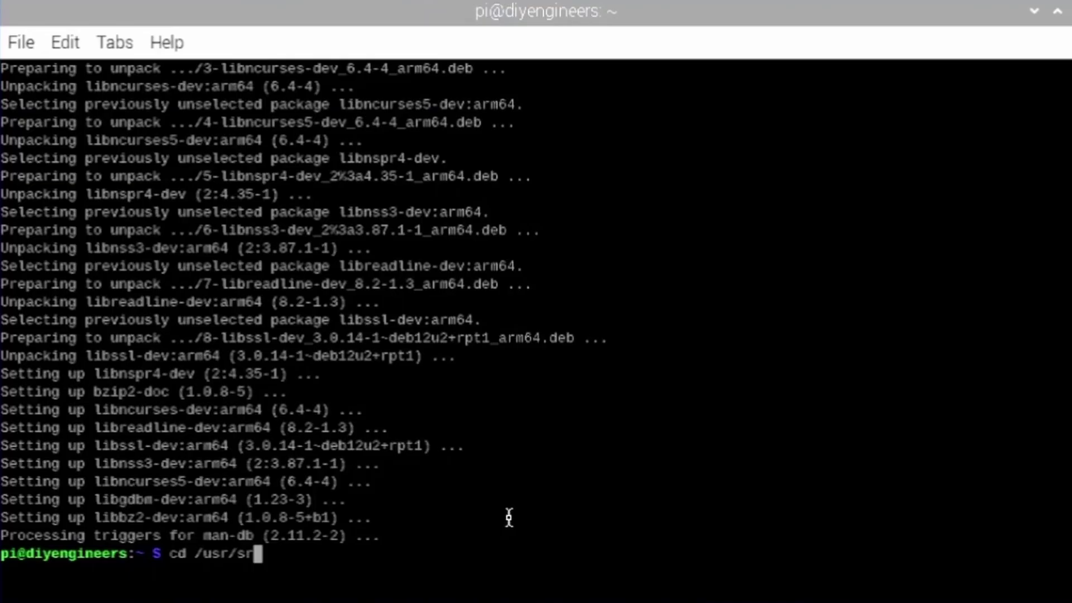
{"action": "type", "text": "c"}
{"action": "key", "text": "Return"}
{"action": "type", "text": "sudo curl -O https://www.python.org/ftp/python/3.9.16/Python-3.9.16.tgz"}
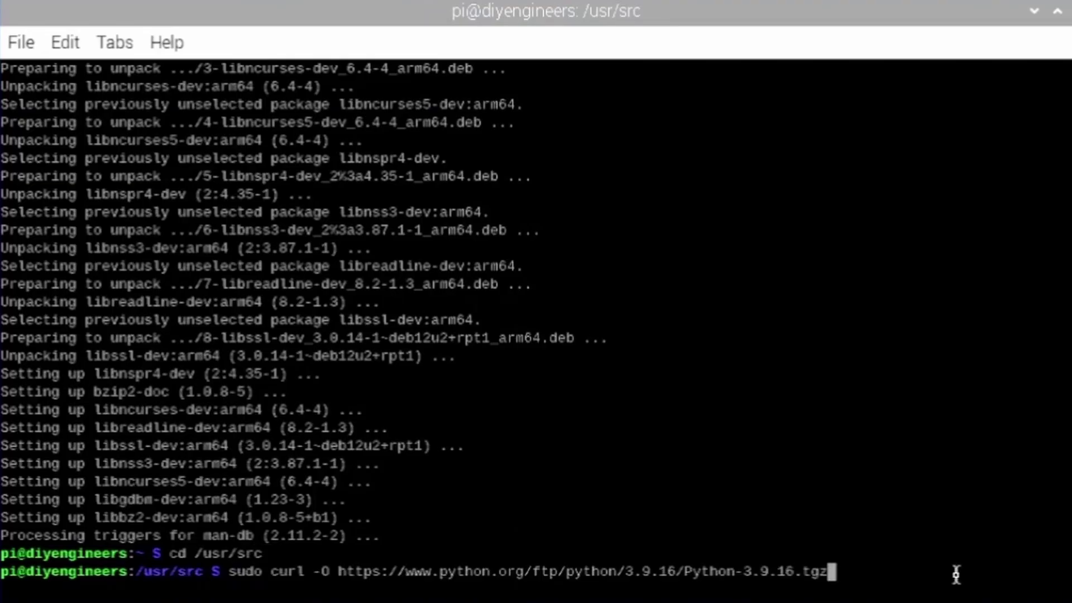
{"action": "key", "text": "Return"}
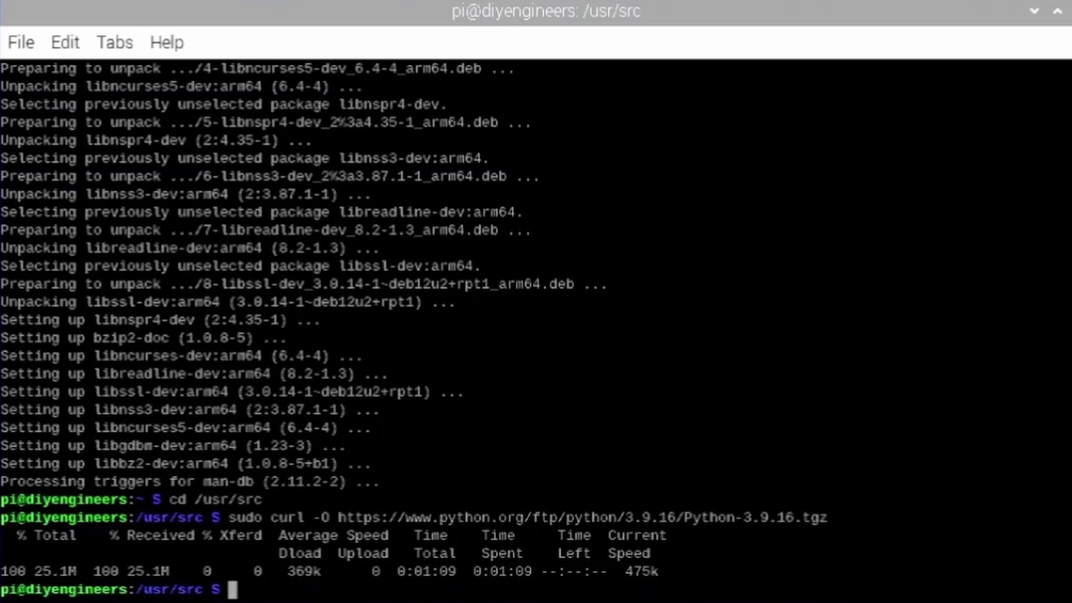
{"action": "type", "text": "sudo tar -xzf Python-3.9.16.tgz"}
{"action": "key", "text": "Return"}
Step: Configure Python-3.9.16 with optimizations, compile it with 4 jobs, and run sudo make altinstall
{"action": "type", "text": "cd Python-3.9.16"}
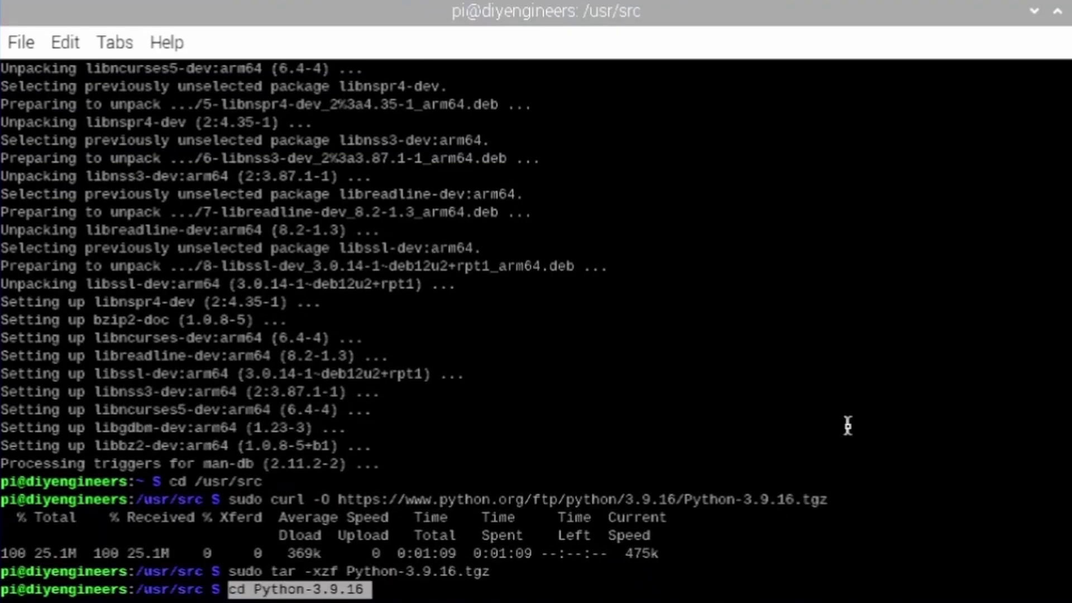
{"action": "key", "text": "Return"}
{"action": "type", "text": "sudo ./configure --enable-optimizations"}
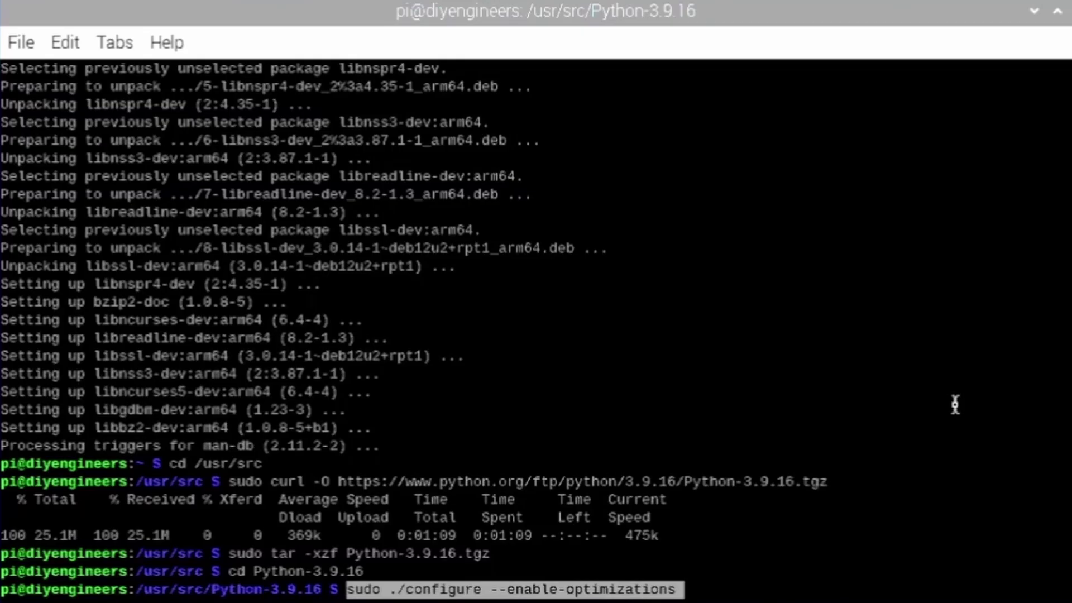
{"action": "key", "text": "Return"}
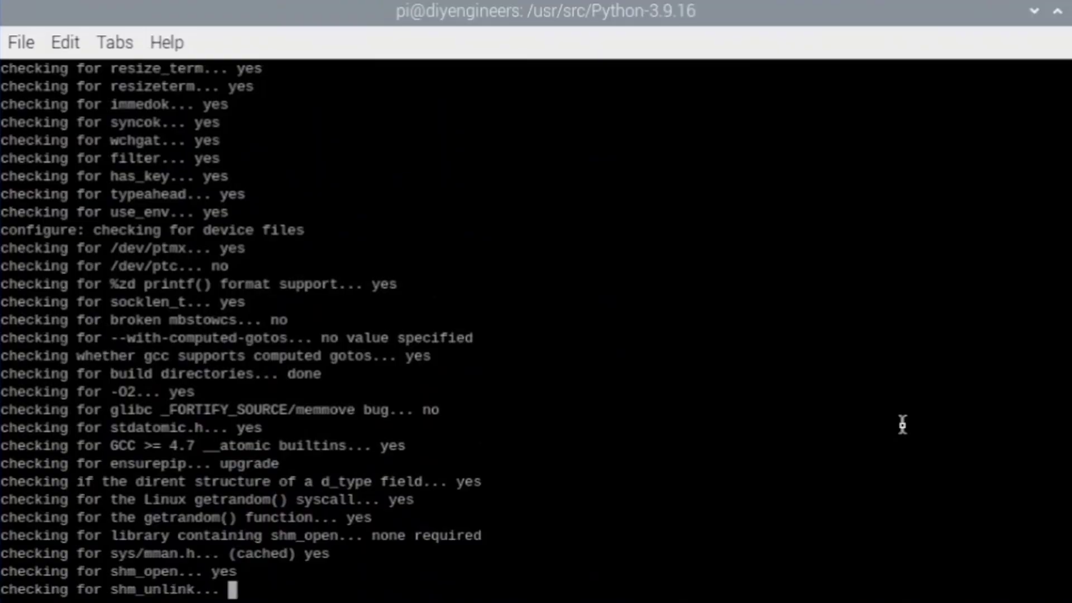
{"action": "type", "text": "sudo make -j 4"}
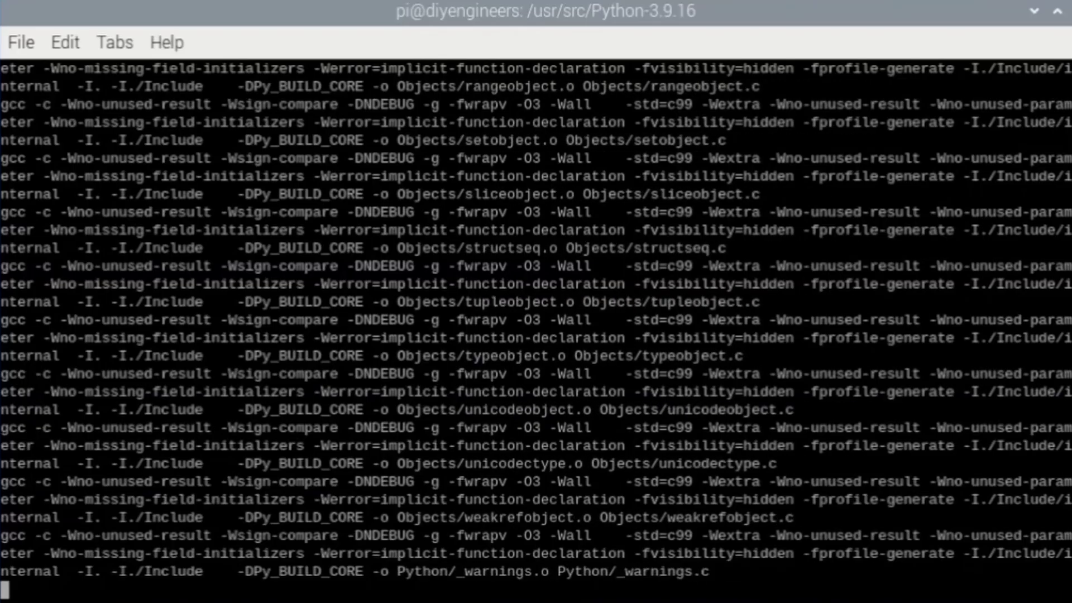
{"action": "type", "text": "sudo make a"}
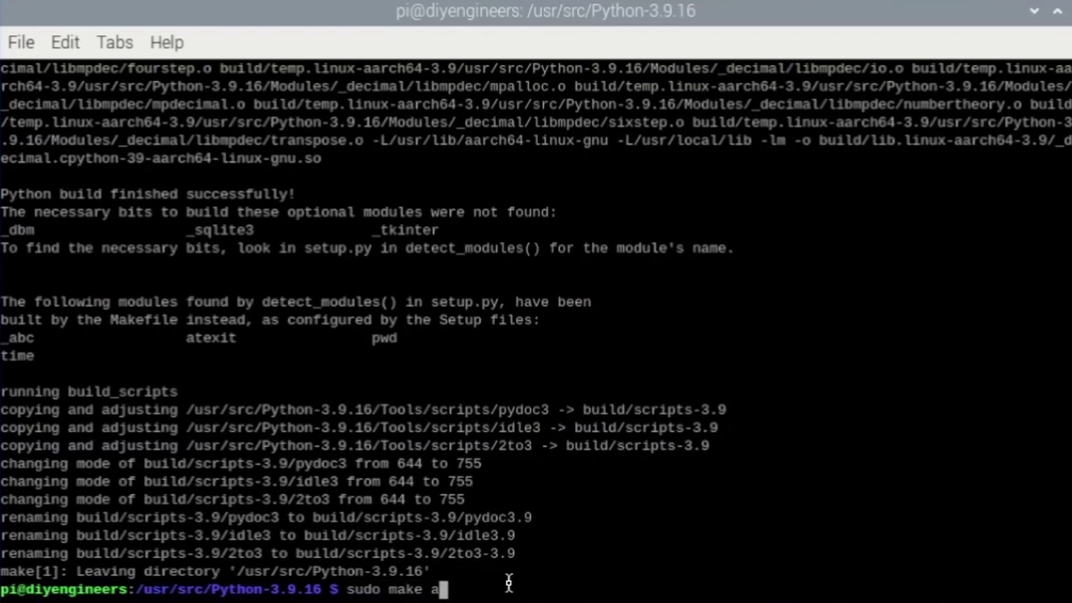
{"action": "type", "text": "ltinstall"}
{"action": "key", "text": "Return"}
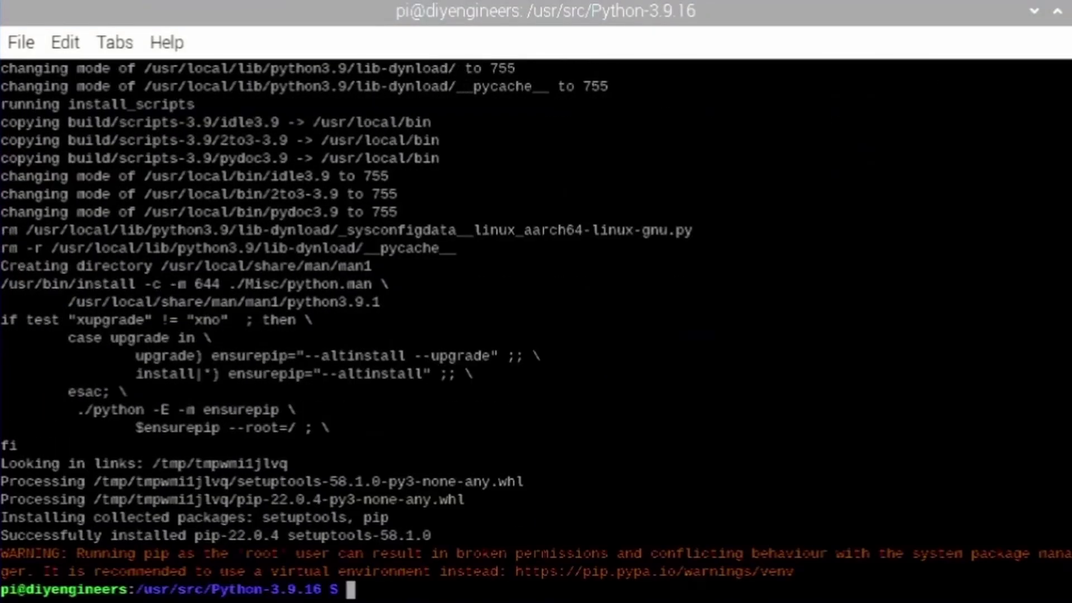
Step: Return to the home folder, check python3.9 --version, and clear the terminal
{"action": "type", "text": "cd"}
{"action": "key", "text": "Return"}
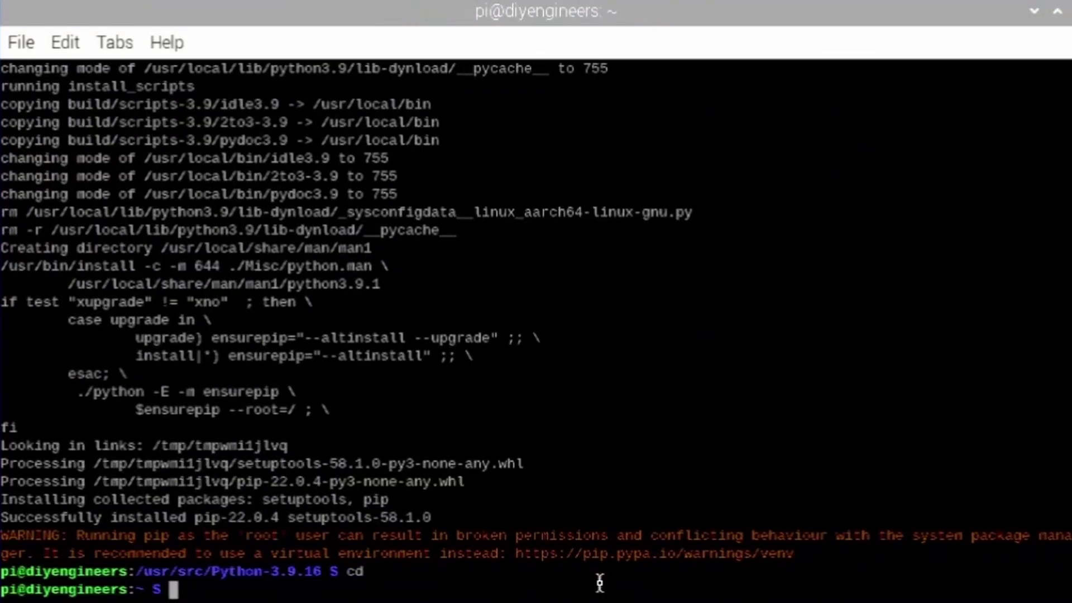
{"action": "type", "text": "python3.9 --version"}
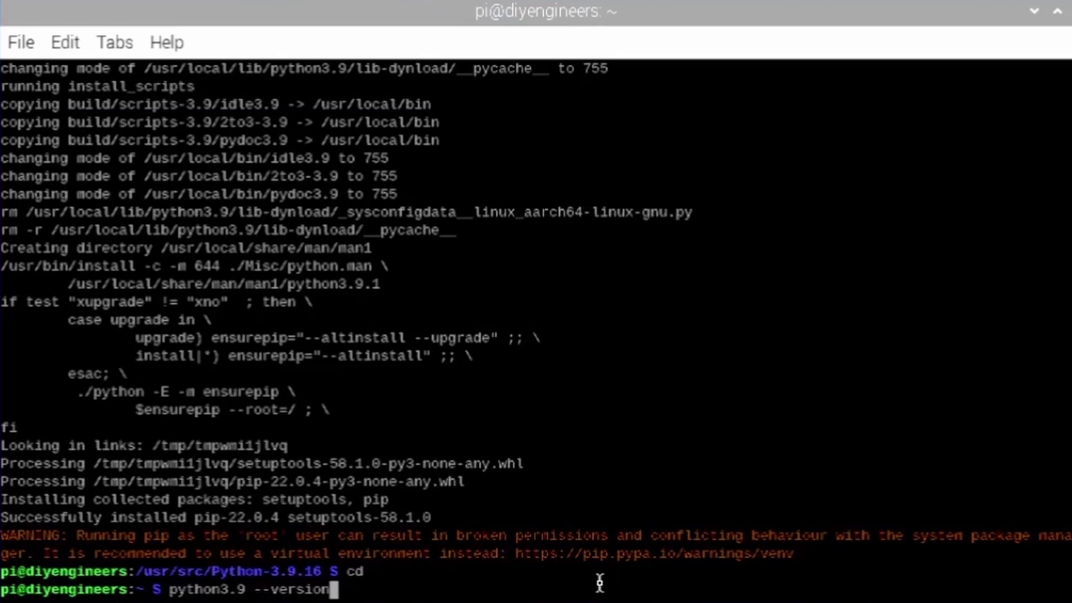
{"action": "key", "text": "Return"}
{"action": "key", "text": "ctrl+l"}
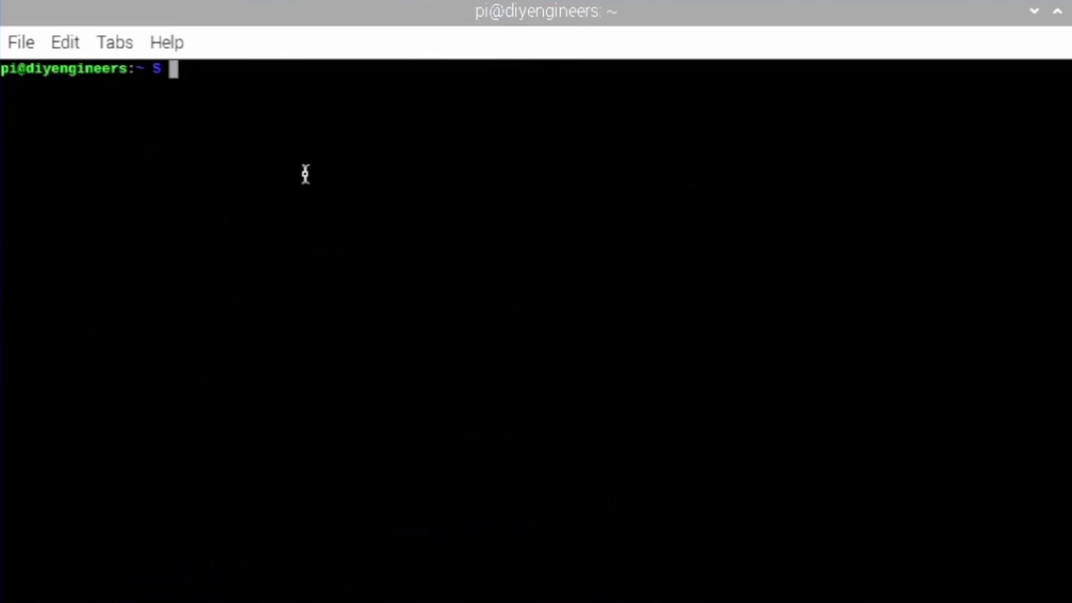
Step: Create the DIY_Eng_CoralUSB venv with --system-site-packages and activate it
{"action": "type", "text": "python3.9 -m"}
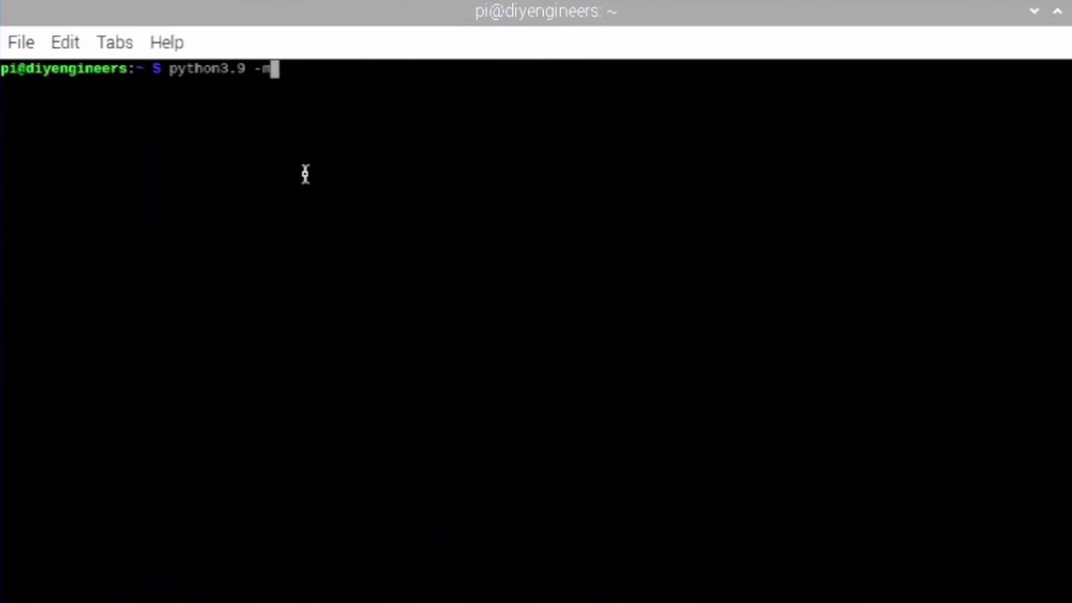
{"action": "type", "text": " venv --system"}
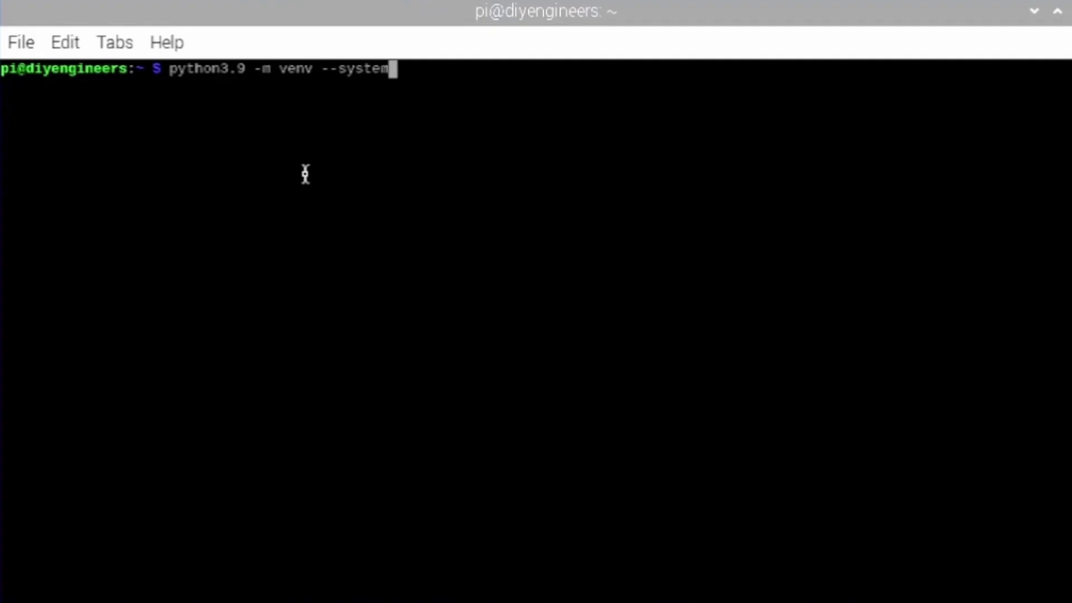
{"action": "type", "text": "-site-packages DIY_Eng_CoralUSB"}
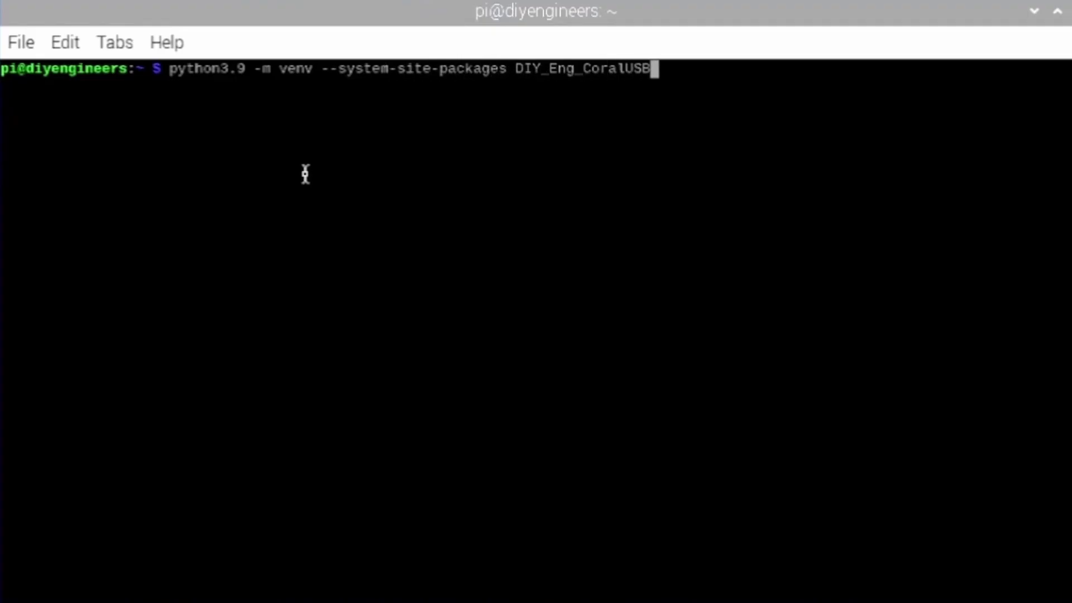
{"action": "key", "text": "Return"}
{"action": "type", "text": "source DIY_Eng_"}
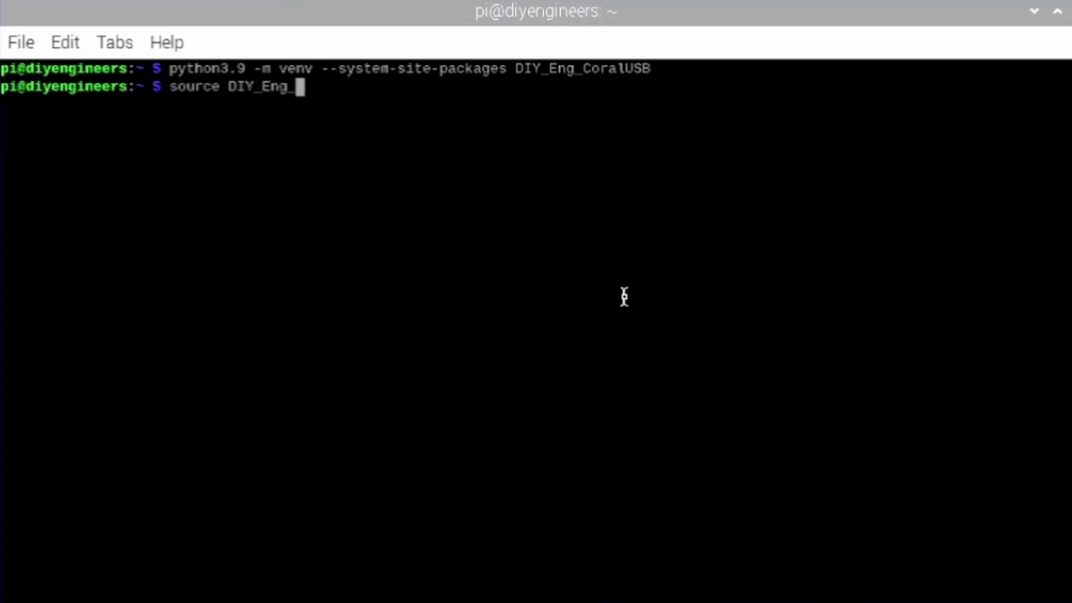
{"action": "type", "text": "CoralUSB/bin"}
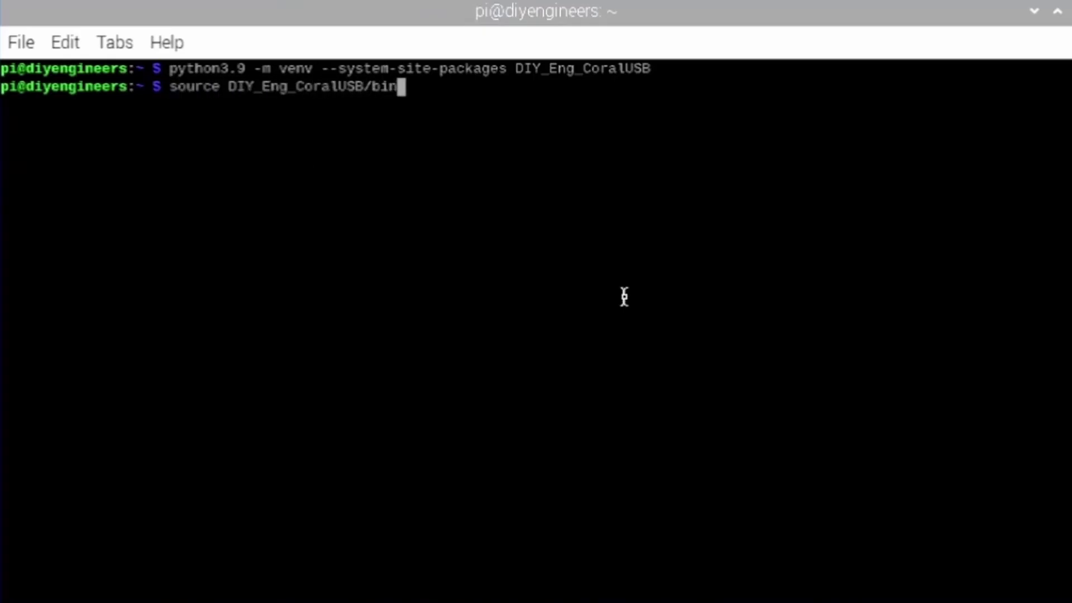
{"action": "type", "text": "/activate"}
{"action": "key", "text": "Return"}
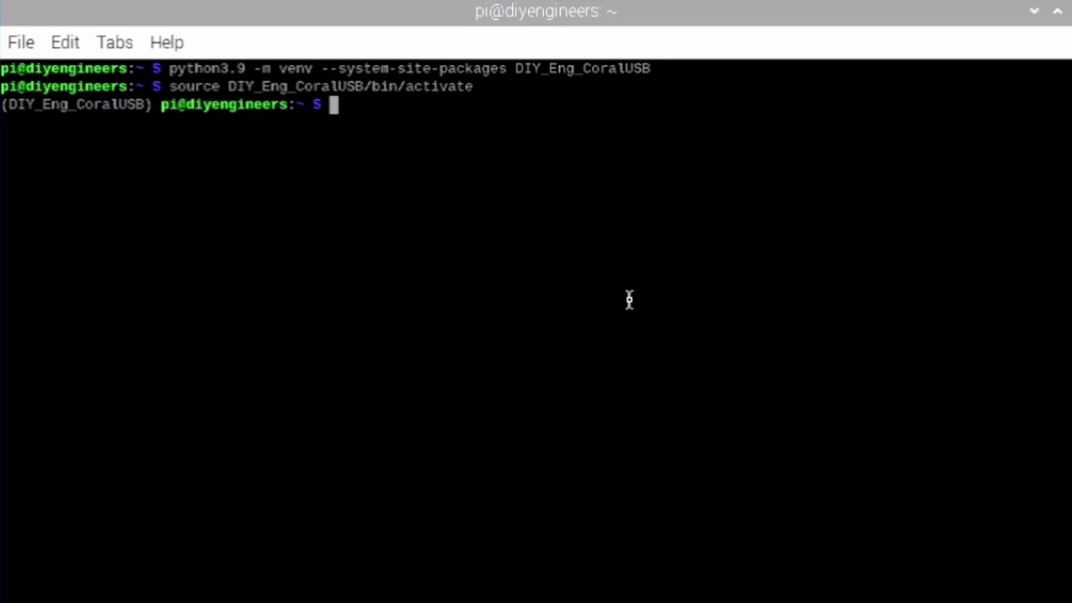
{"action": "type", "text": "python"}
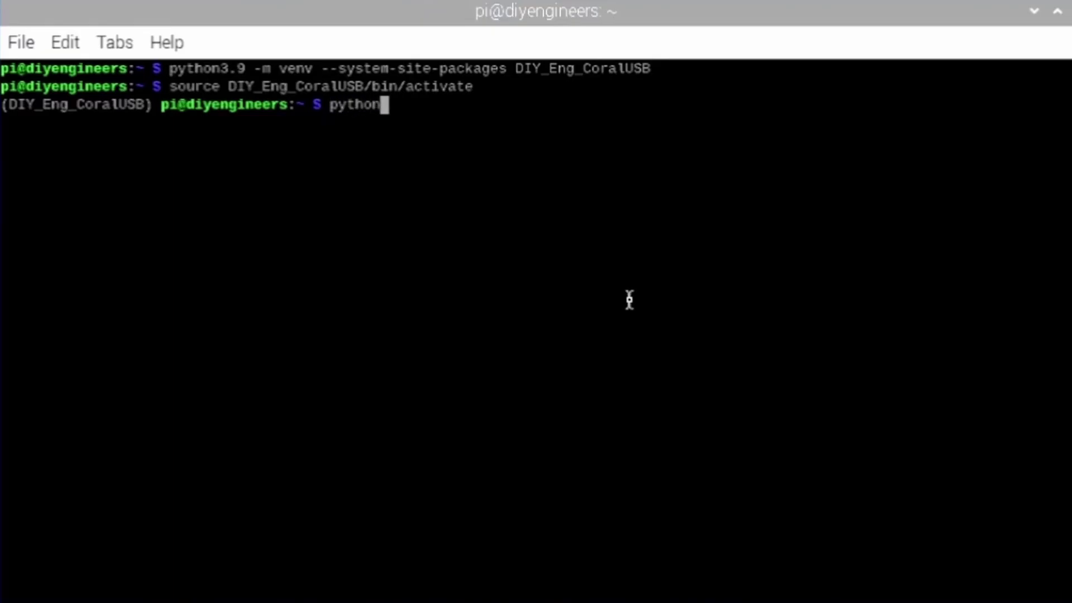
{"action": "type", "text": " --version"}
Step: Check the Python version inside the environment and clear the terminal
{"action": "key", "text": "Return"}
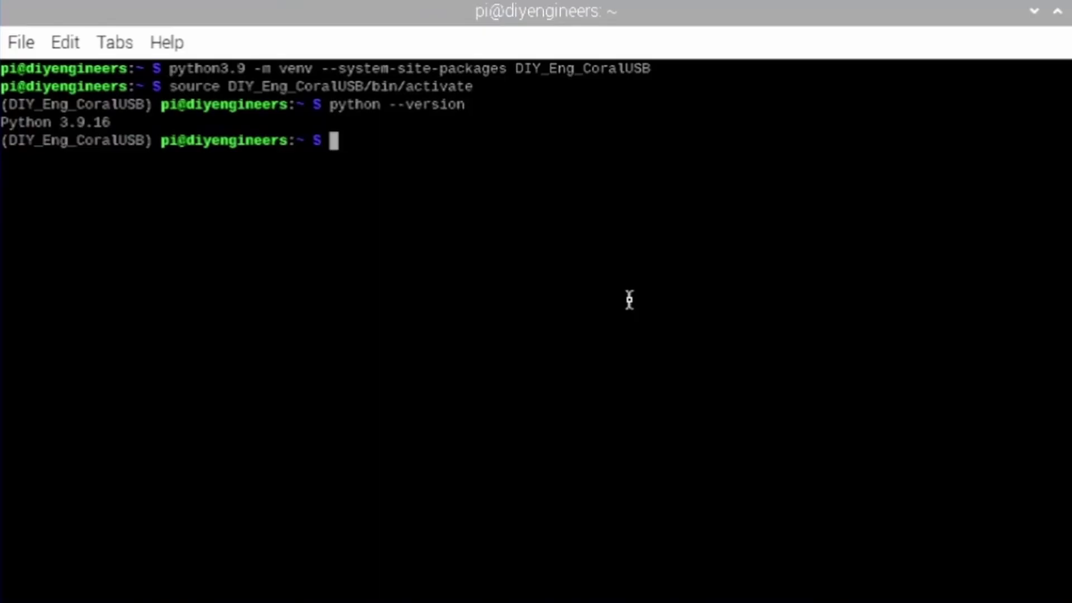
{"action": "type", "text": "clear"}
{"action": "key", "text": "Return"}
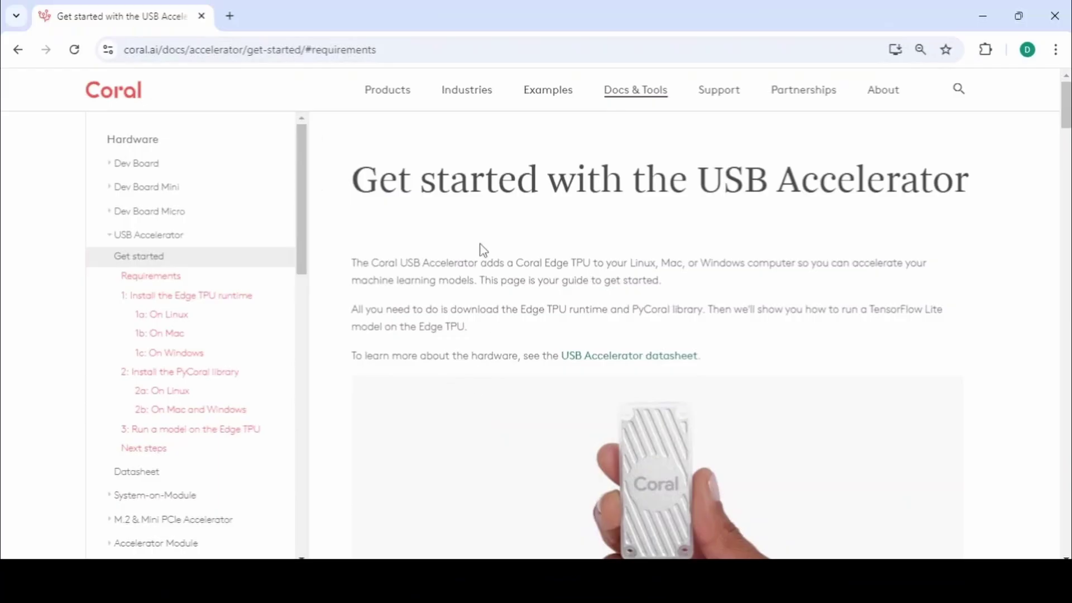
Step: Copy the pycoral~=2.0 pip install line from the Coral docs and run it in the environment
{"action": "scroll", "coordinate": [481, 258], "scroll_direction": "down", "scroll_amount": 2}
{"action": "scroll", "coordinate": [476, 257], "scroll_direction": "down", "scroll_amount": 15}
{"action": "left_click_drag", "start_coordinate": [855, 388], "coordinate": [423, 402]}
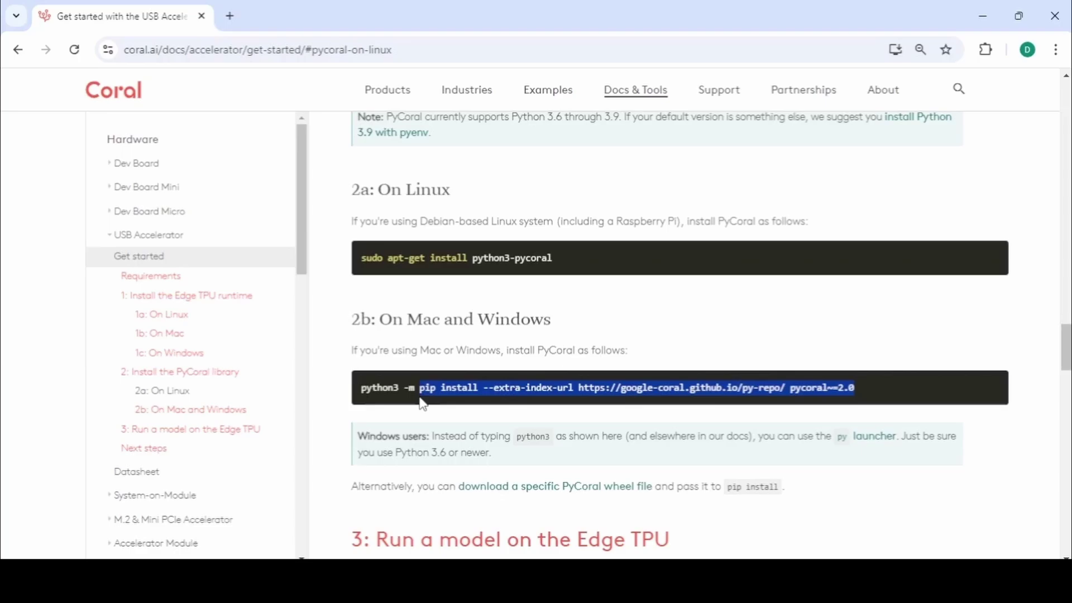
{"action": "right_click", "coordinate": [444, 387]}
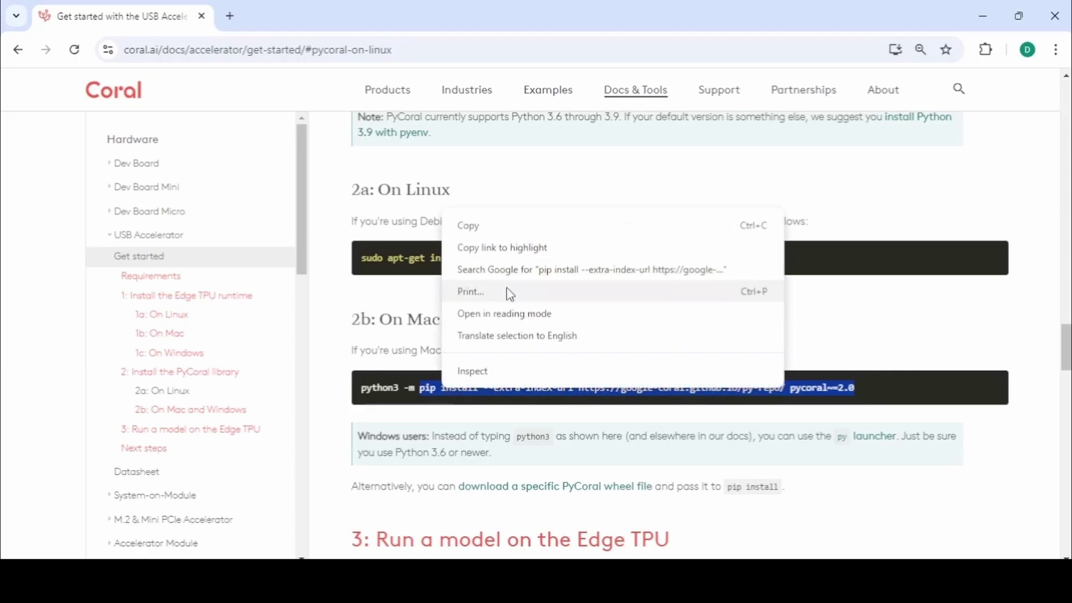
{"action": "left_click", "coordinate": [497, 227]}
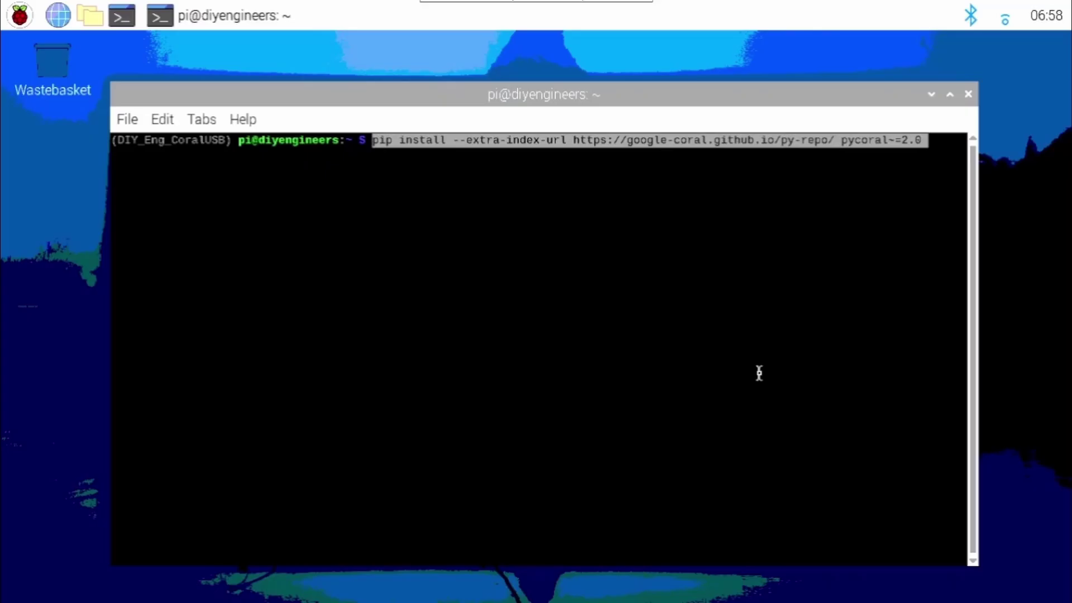
{"action": "key", "text": "Return"}
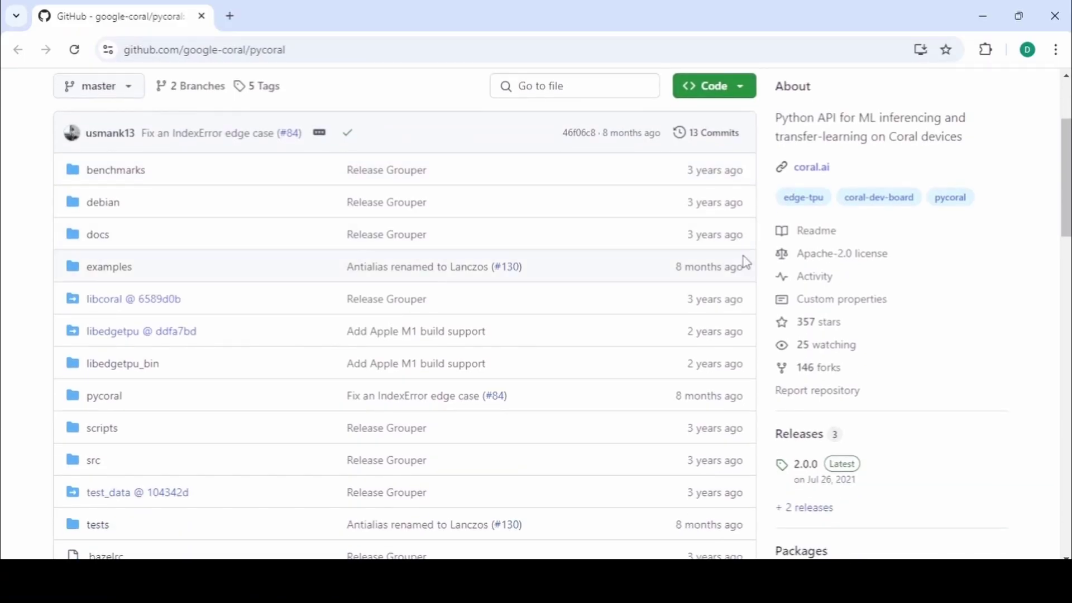
Step: Open and scroll through the examples folder of the pycoral GitHub repository
{"action": "scroll", "coordinate": [743, 257], "scroll_direction": "down", "scroll_amount": 1}
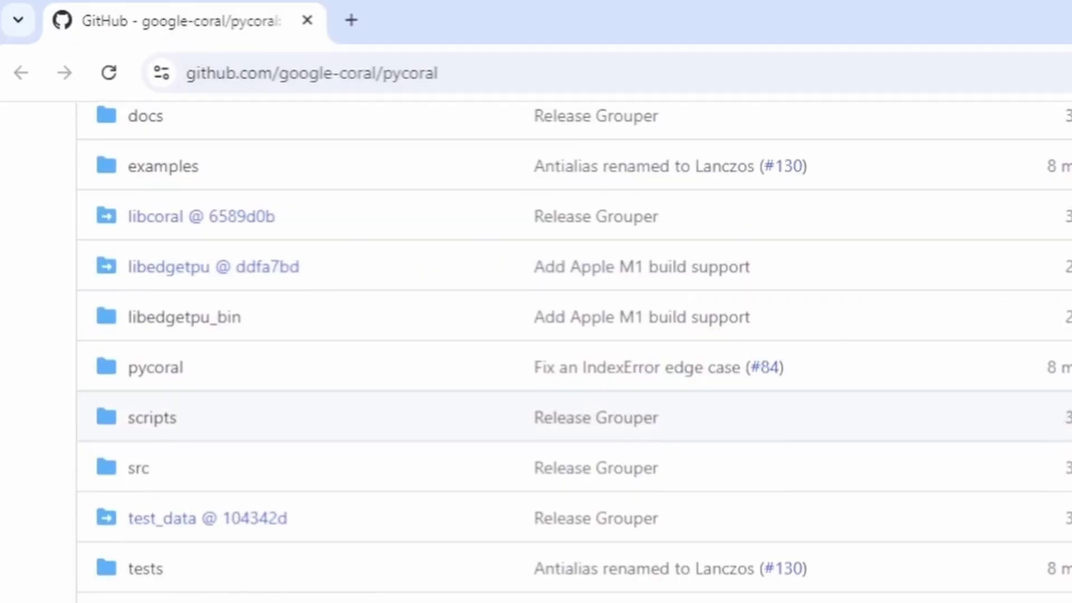
{"action": "scroll", "coordinate": [743, 257], "scroll_direction": "up", "scroll_amount": 3}
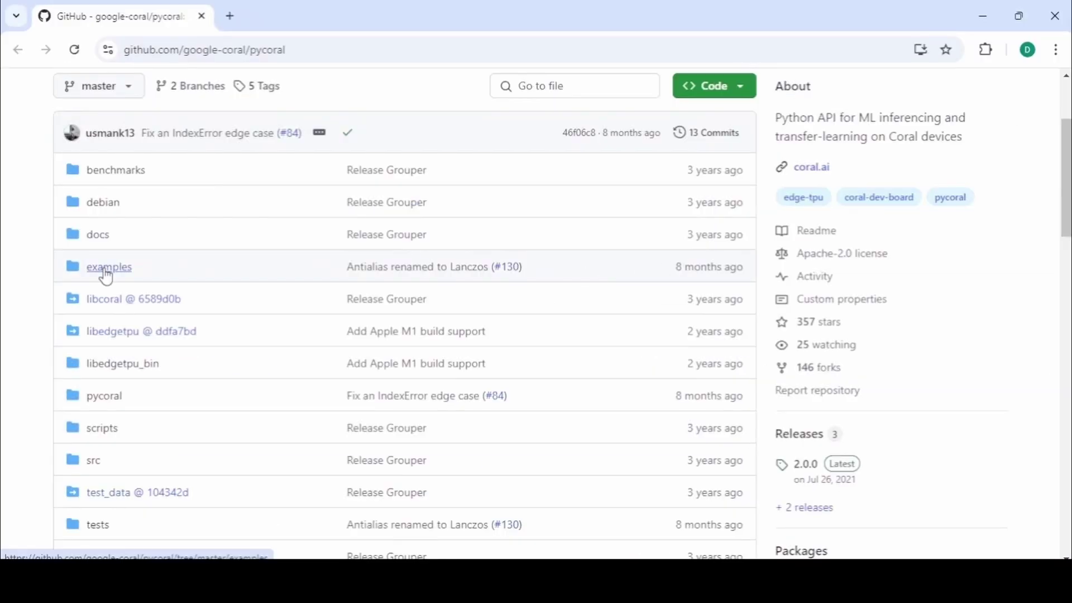
{"action": "left_click", "coordinate": [156, 412]}
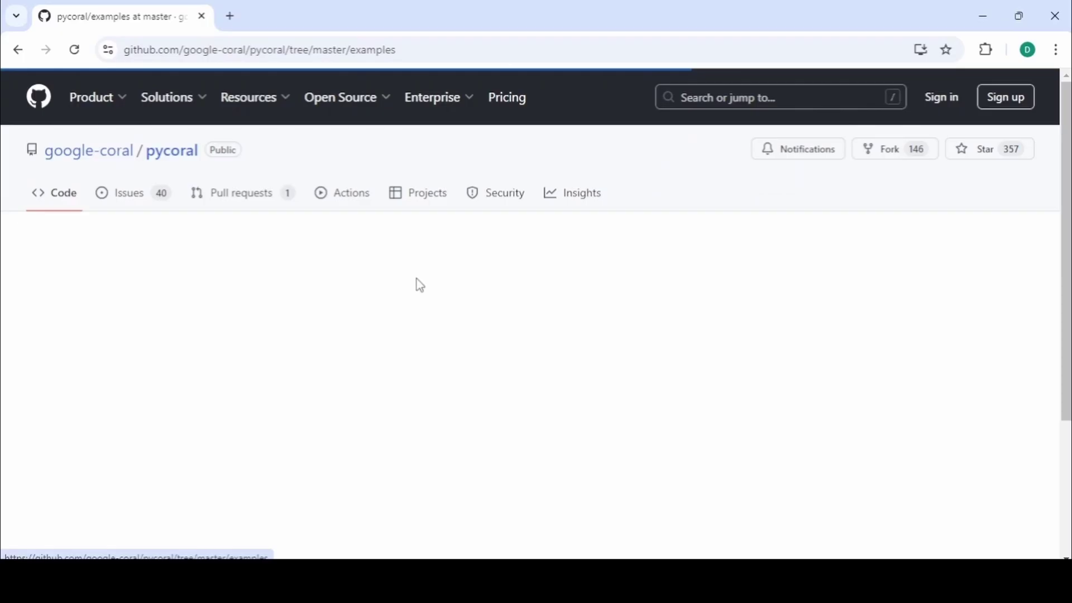
{"action": "scroll", "coordinate": [780, 331], "scroll_direction": "down", "scroll_amount": 1}
{"action": "scroll", "coordinate": [780, 331], "scroll_direction": "down", "scroll_amount": 3}
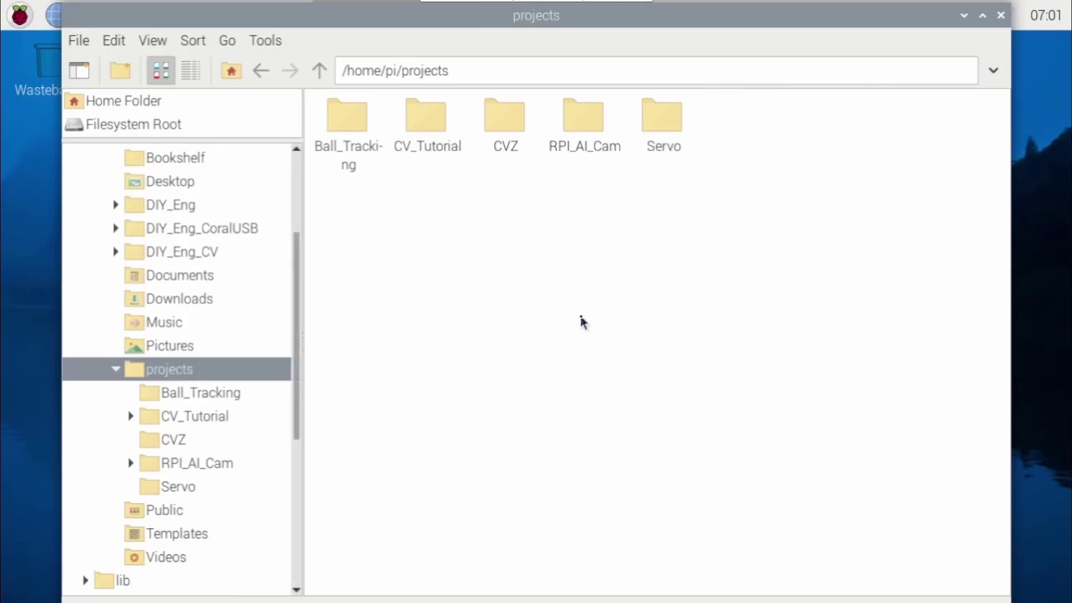
Step: Create a new folder named Coral in projects and close the file manager
{"action": "right_click", "coordinate": [581, 318]}
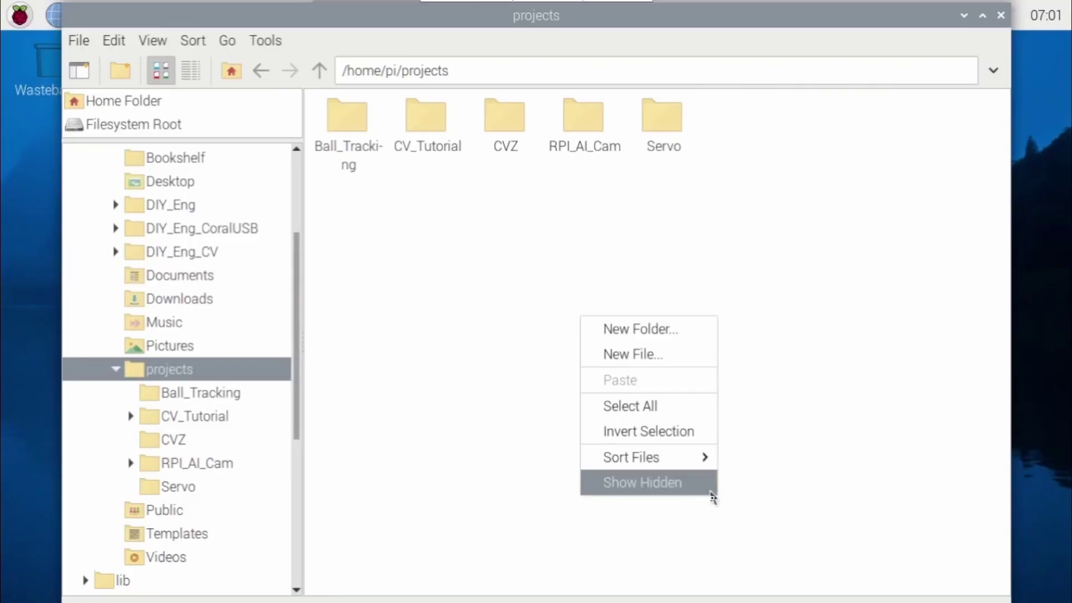
{"action": "left_click", "coordinate": [645, 338]}
{"action": "type", "text": "Coral"}
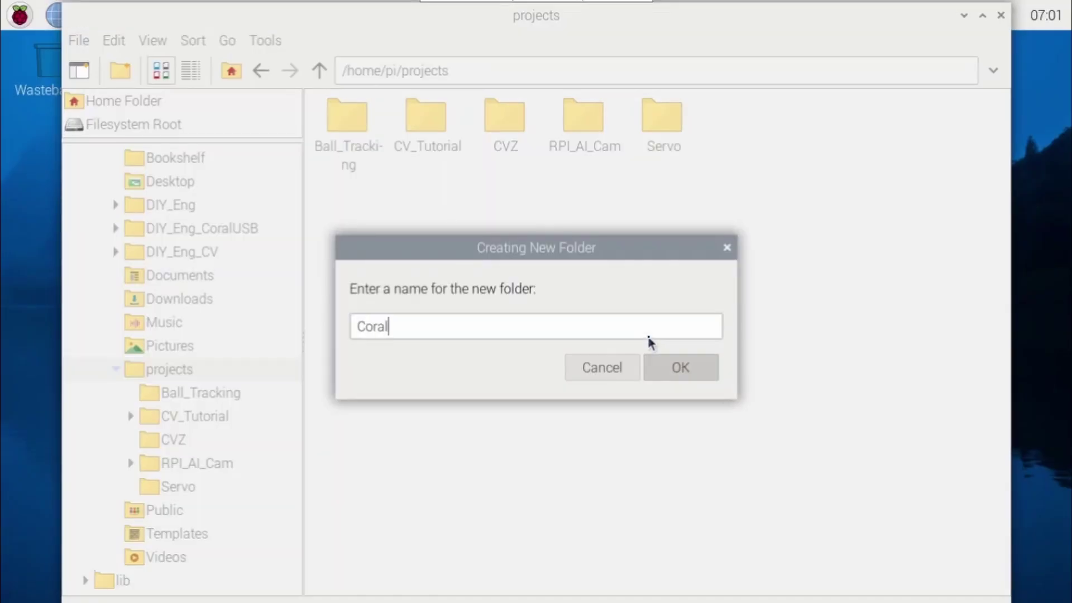
{"action": "key", "text": "Return"}
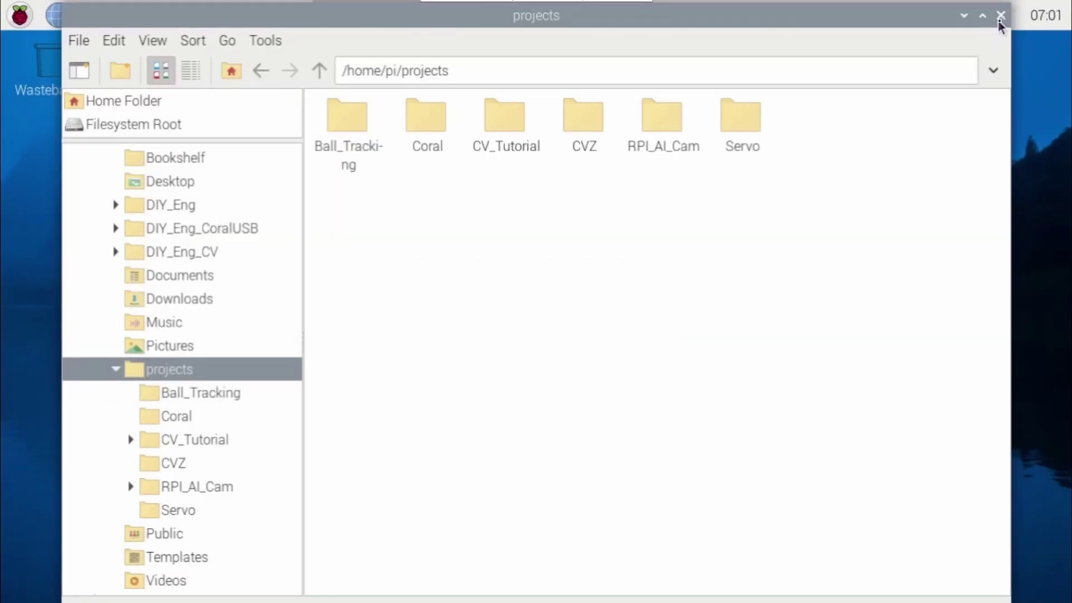
{"action": "left_click", "coordinate": [1000, 15]}
Step: Move into projects/Coral and run the pycoral git clone command copied from the docs
{"action": "type", "text": "cd projects/Coral"}
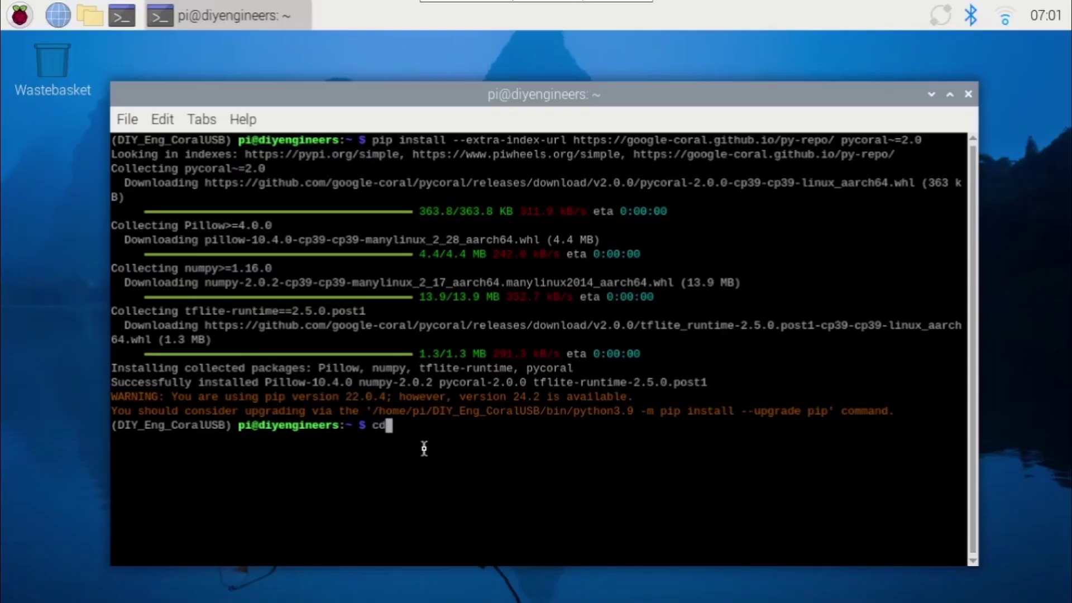
{"action": "key", "text": "Return"}
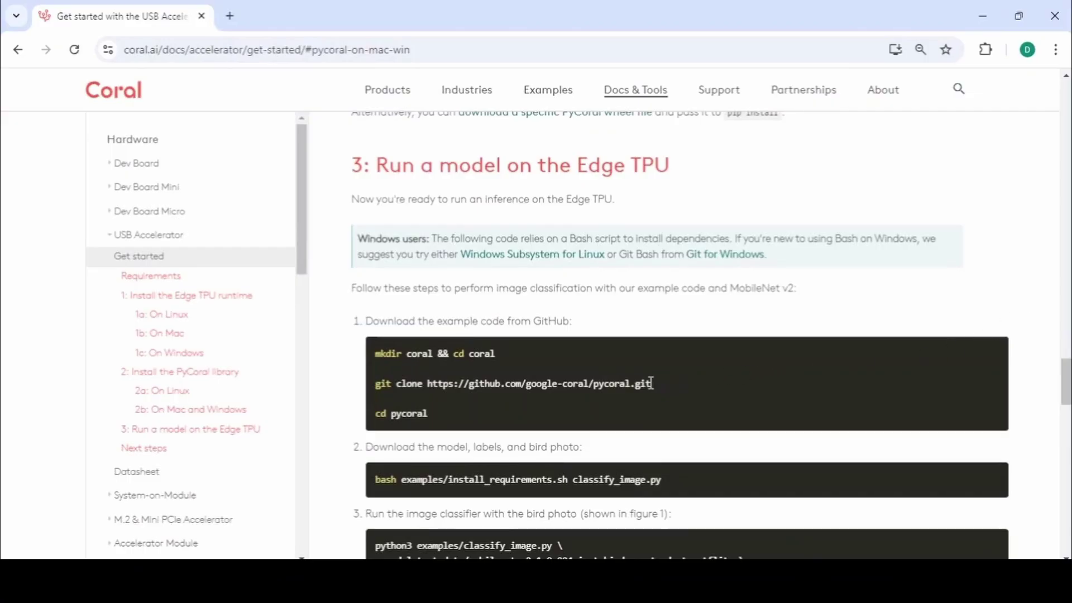
{"action": "left_click_drag", "start_coordinate": [652, 384], "coordinate": [380, 382]}
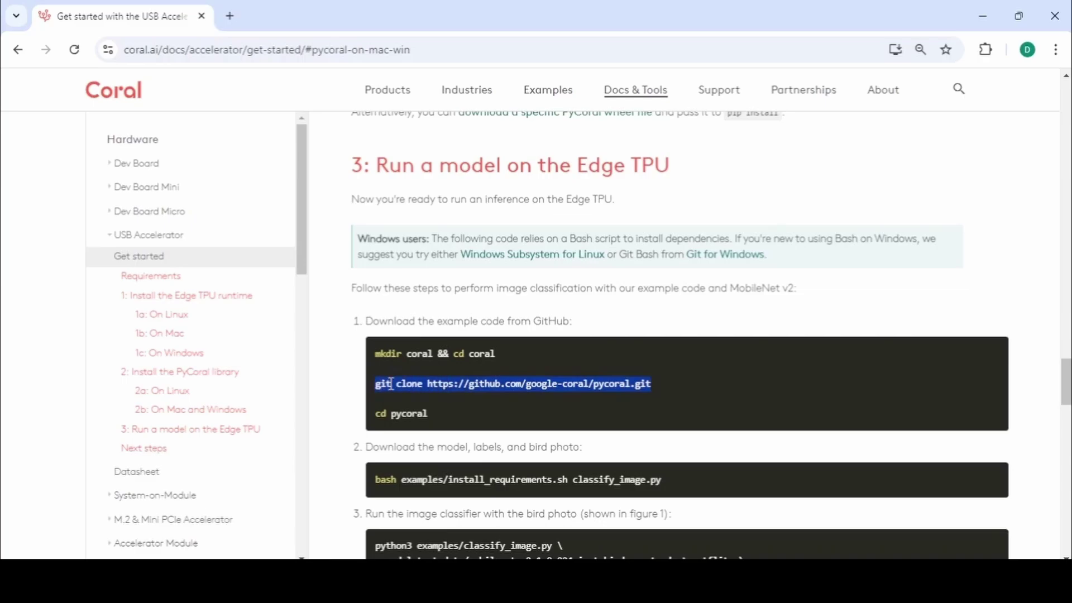
{"action": "right_click", "coordinate": [373, 389]}
{"action": "left_click", "coordinate": [415, 398]}
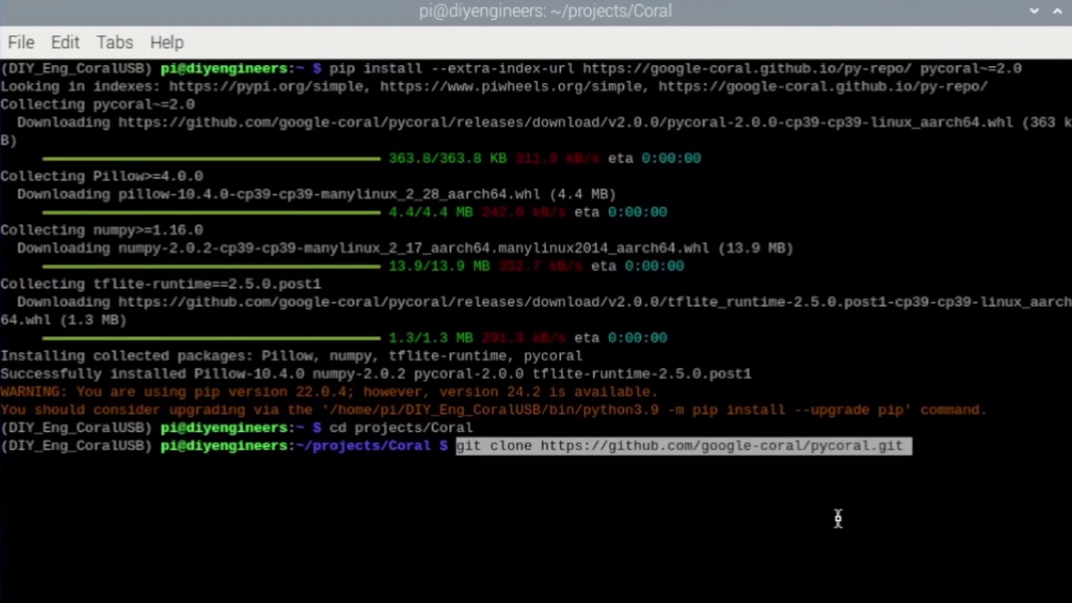
{"action": "key", "text": "Return"}
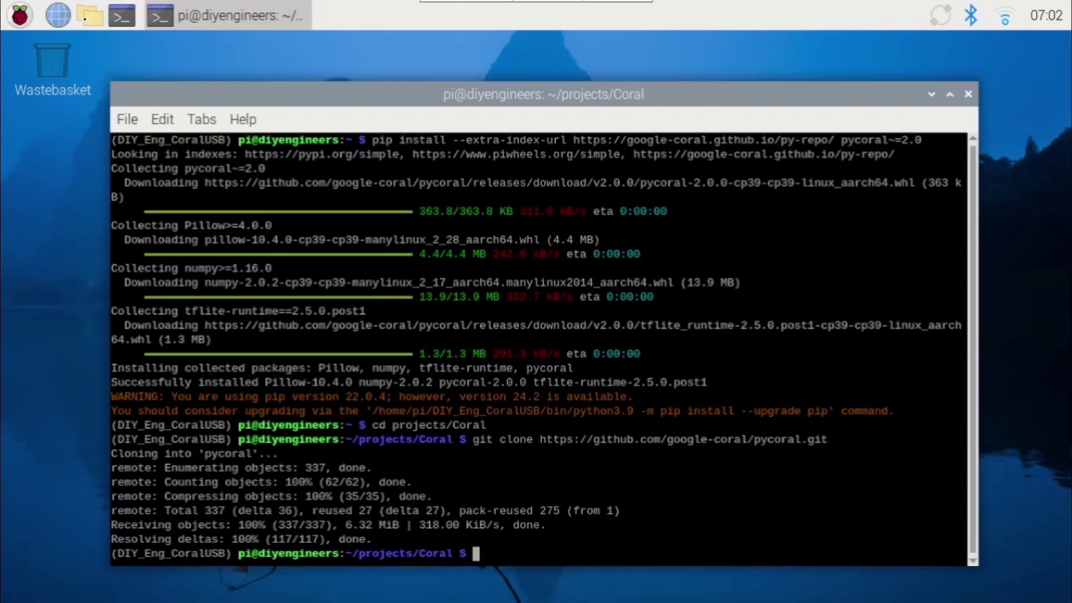
Step: Browse projects > Coral > pycoral > examples in the file manager, then go back up to pycoral
{"action": "left_click", "coordinate": [92, 11]}
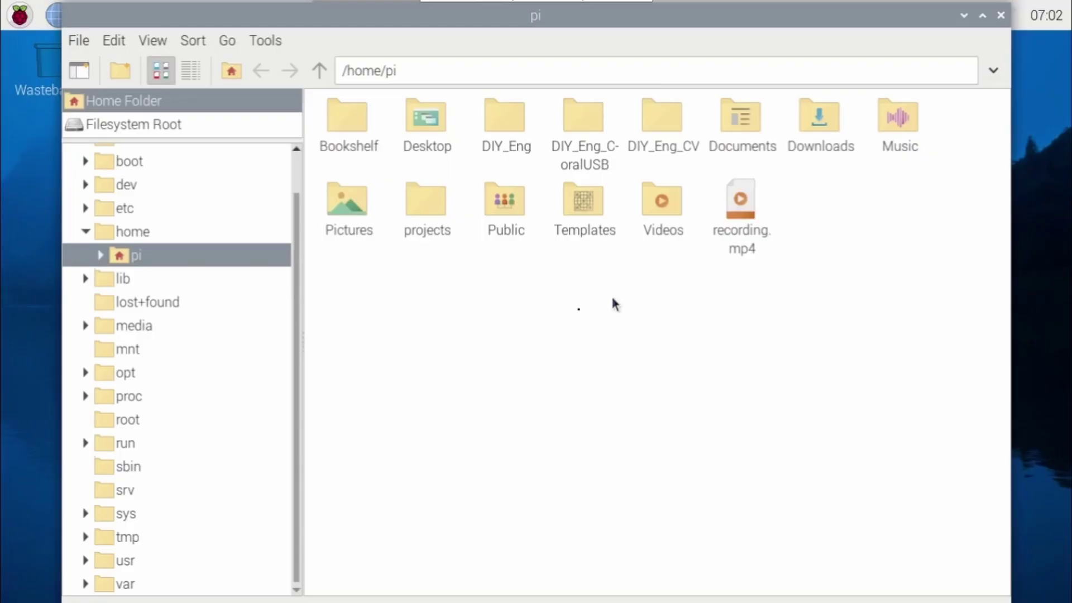
{"action": "double_click", "coordinate": [435, 213]}
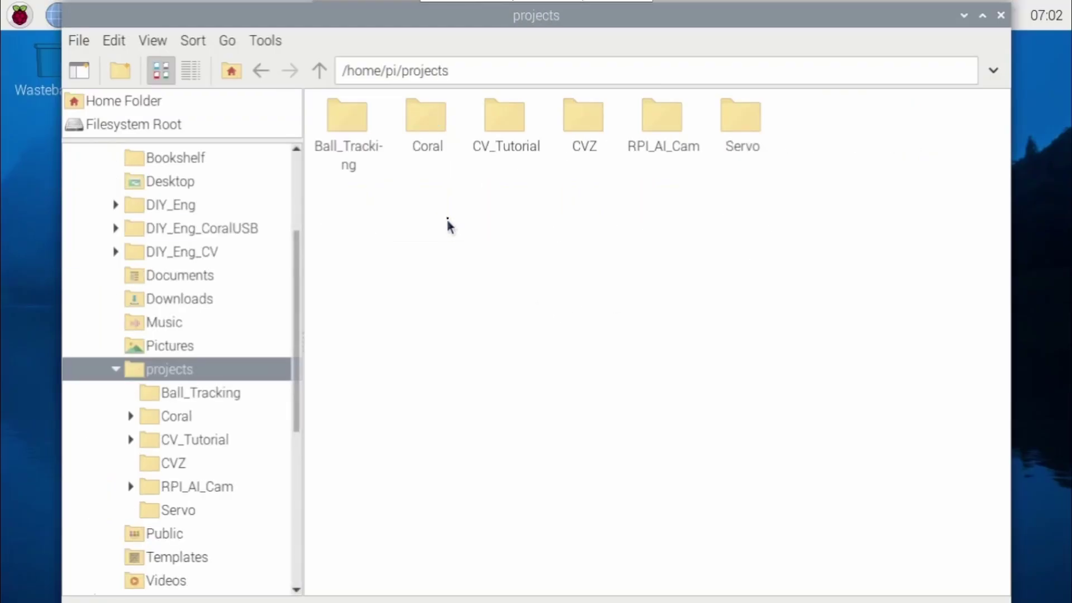
{"action": "double_click", "coordinate": [426, 120]}
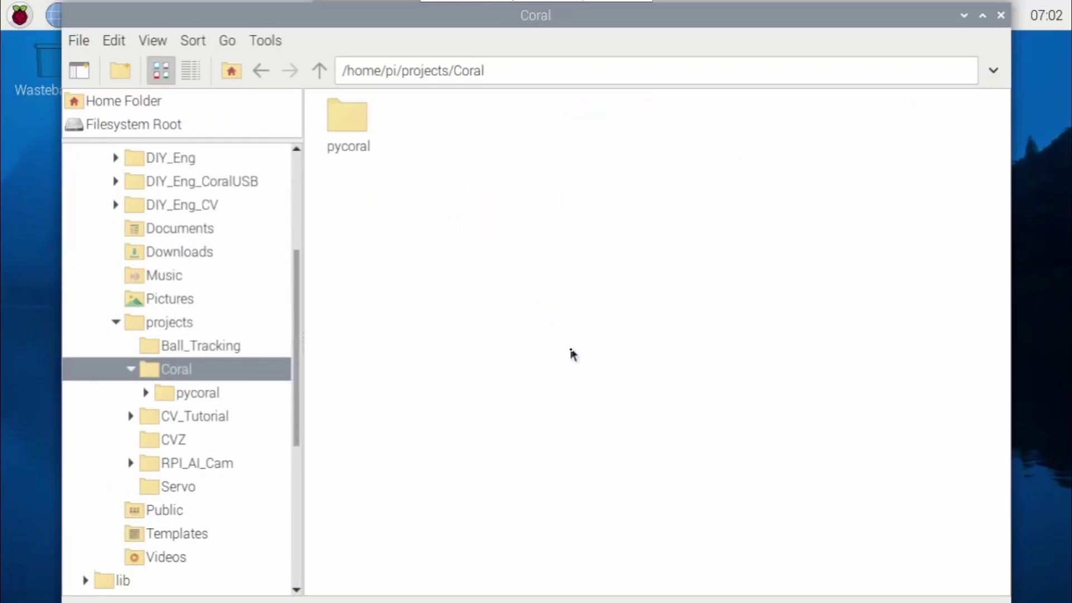
{"action": "double_click", "coordinate": [345, 129]}
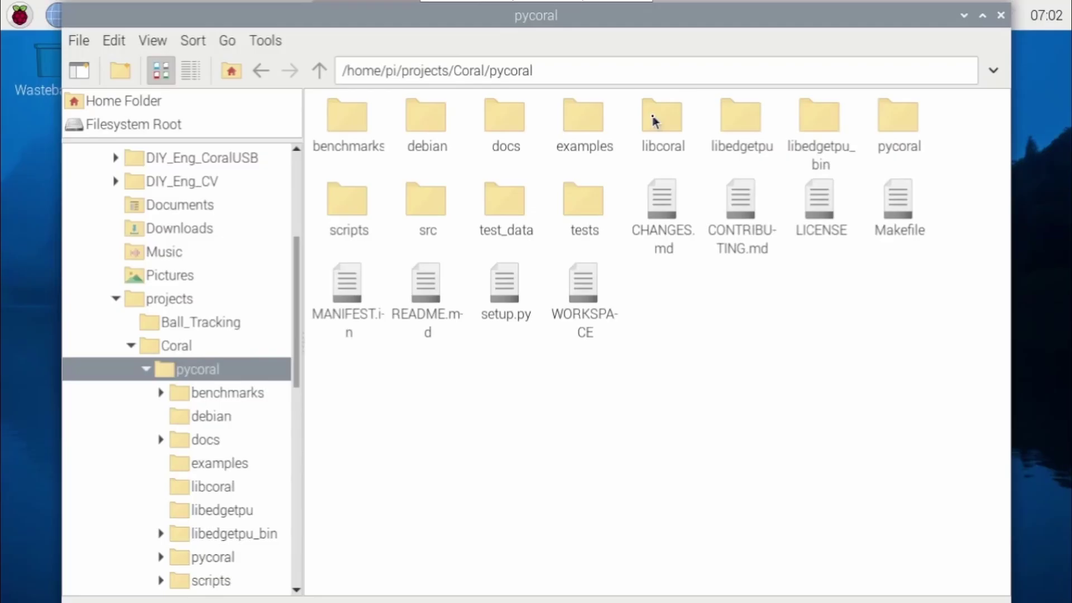
{"action": "double_click", "coordinate": [584, 119]}
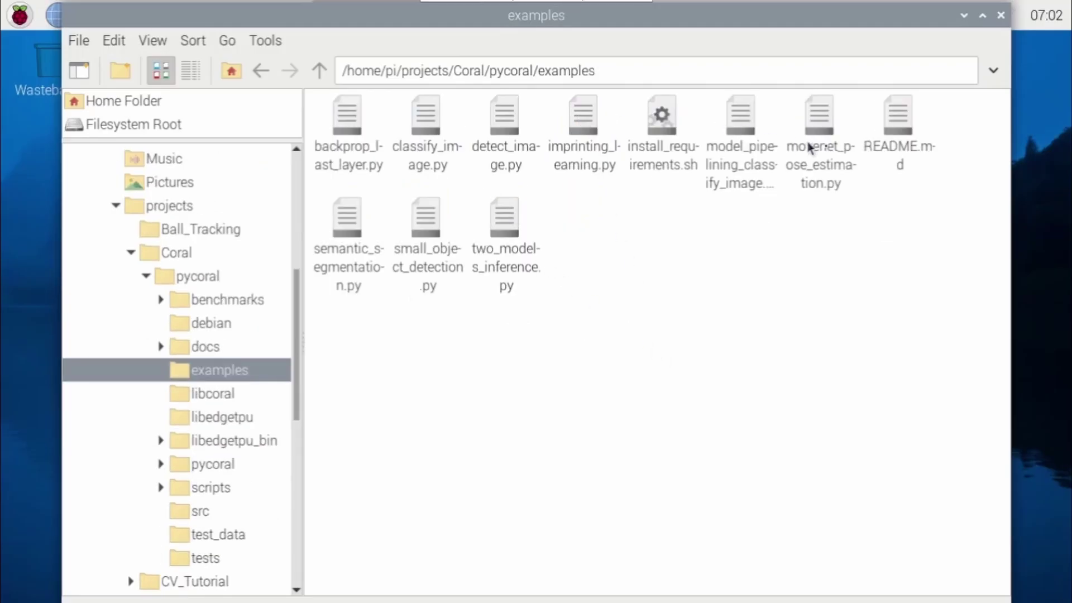
{"action": "left_click", "coordinate": [319, 80]}
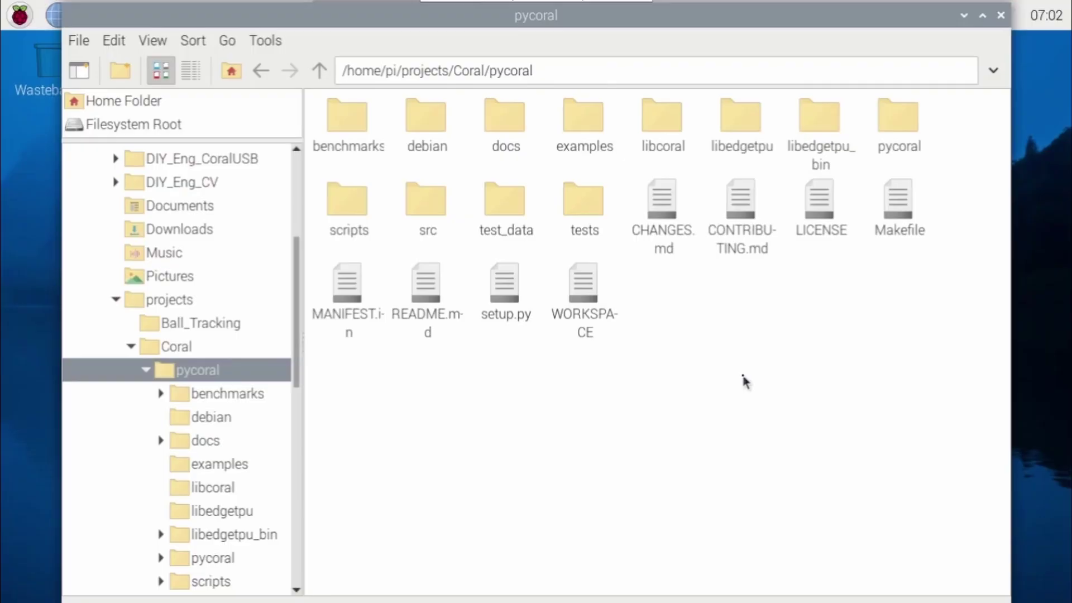
Step: Close the file manager, enter the pycoral folder, and clear the terminal
{"action": "left_click", "coordinate": [1001, 15]}
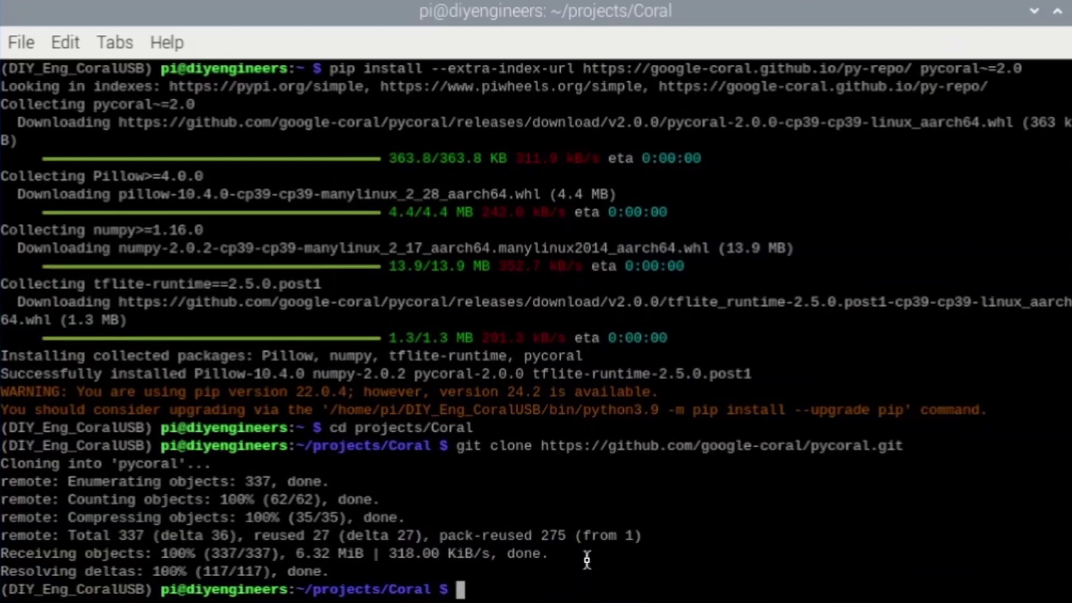
{"action": "type", "text": "cd pyc"}
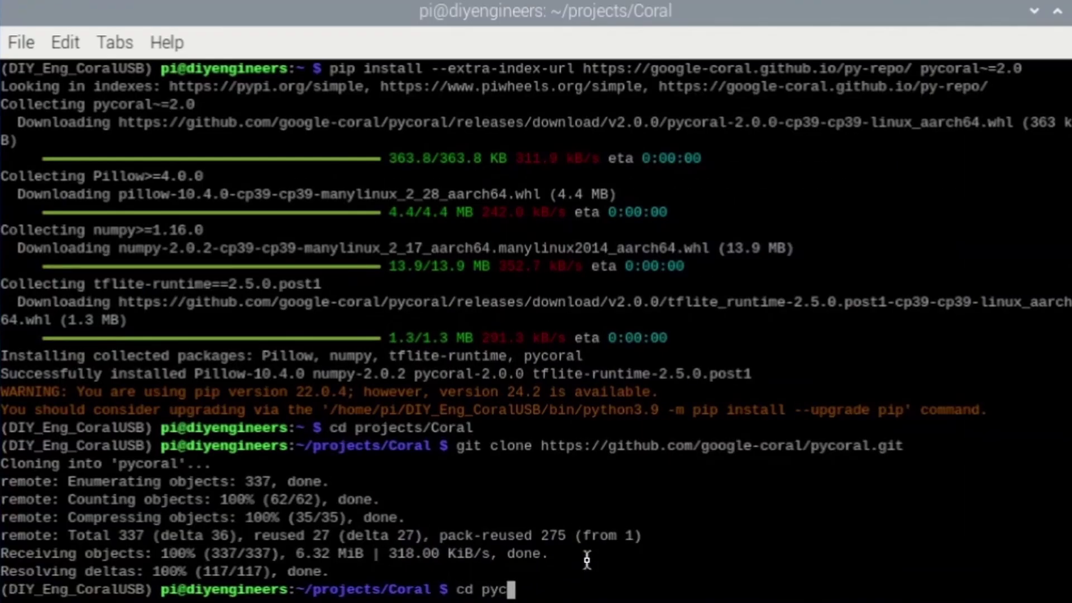
{"action": "type", "text": "oral"}
{"action": "key", "text": "Return"}
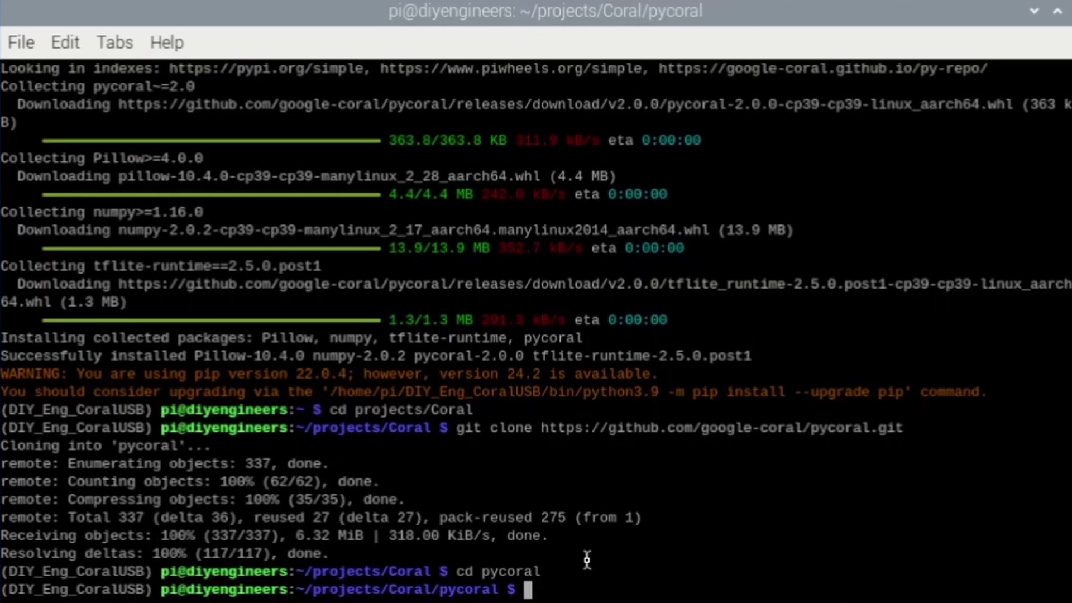
{"action": "type", "text": "clear"}
{"action": "key", "text": "Return"}
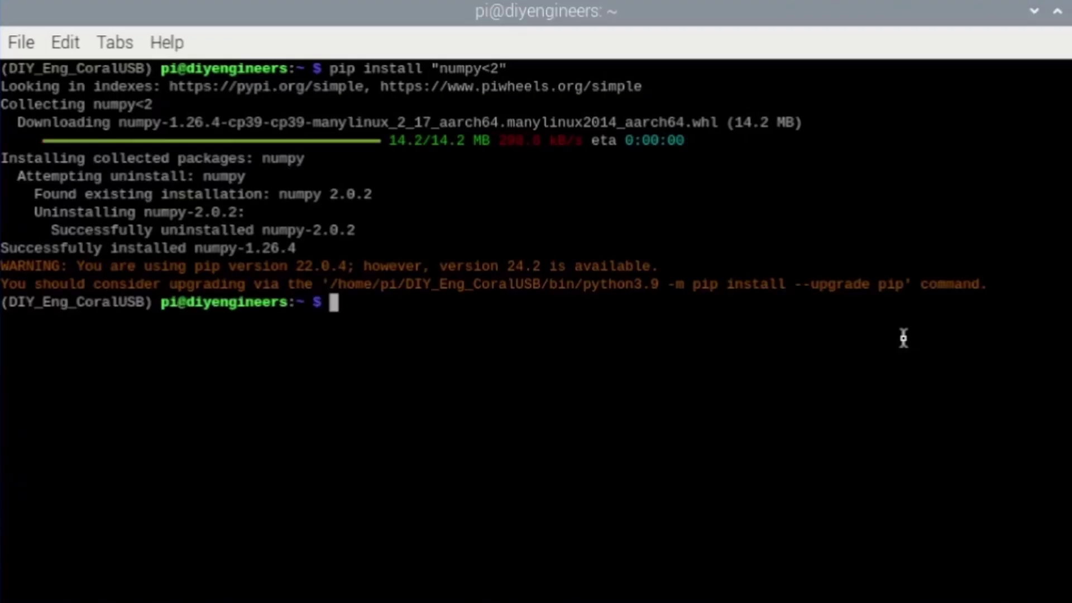
{"action": "type", "text": "clear"}
{"action": "key", "text": "Return"}
Step: Run classify_image.py from ~/projects/Coral/pycoral and select the missing inat_bird_labels.txt error
{"action": "right_click", "coordinate": [662, 359]}
{"action": "left_click", "coordinate": [766, 270]}
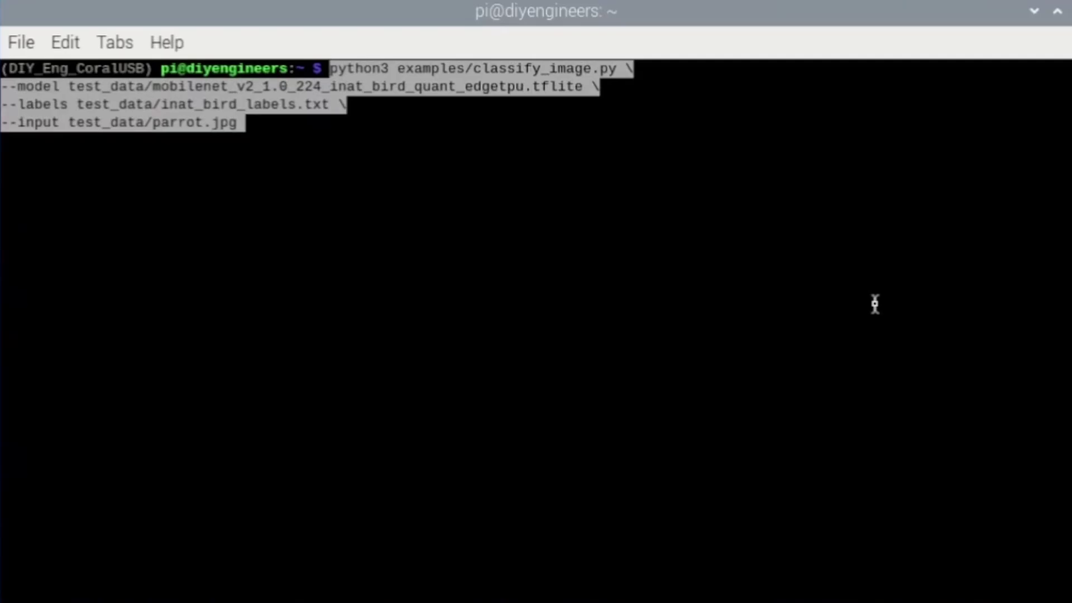
{"action": "key", "text": "Return"}
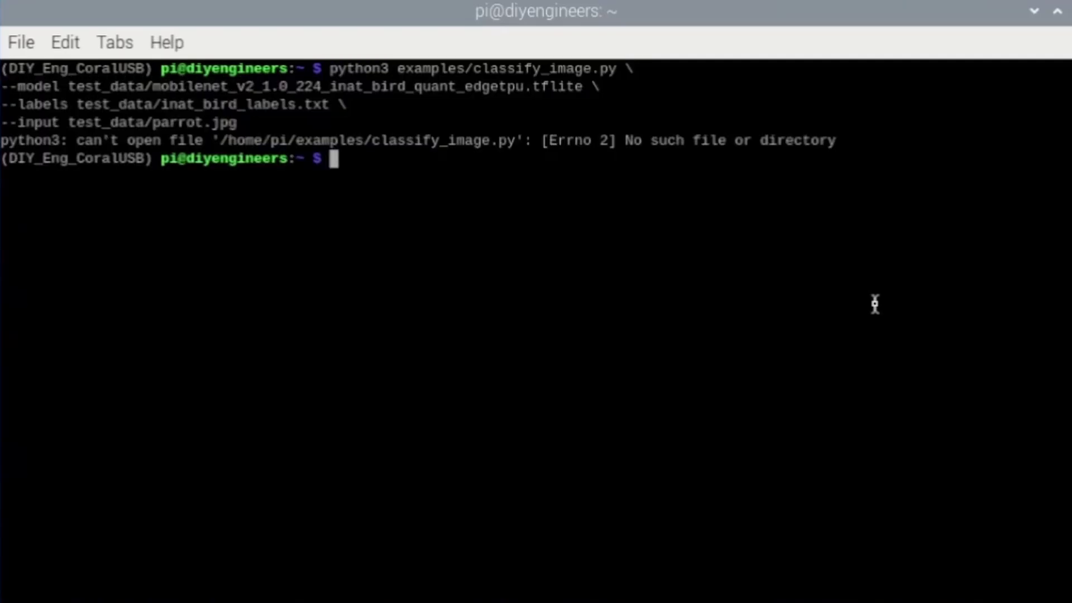
{"action": "type", "text": "cd projects/Coral/pycoral"}
{"action": "key", "text": "Return"}
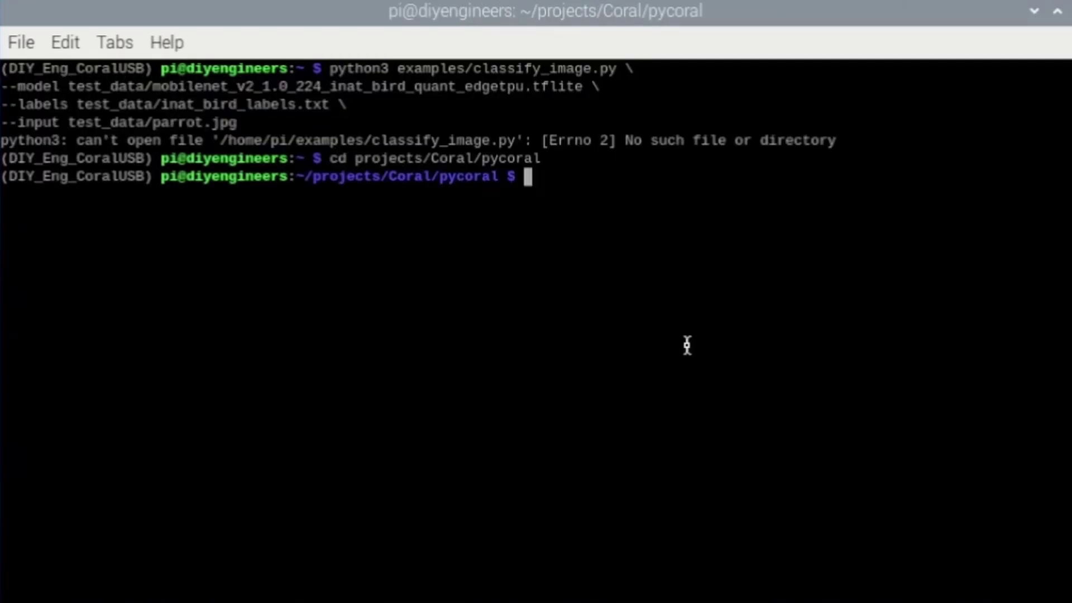
{"action": "key", "text": "ctrl+shift+v"}
{"action": "key", "text": "Return"}
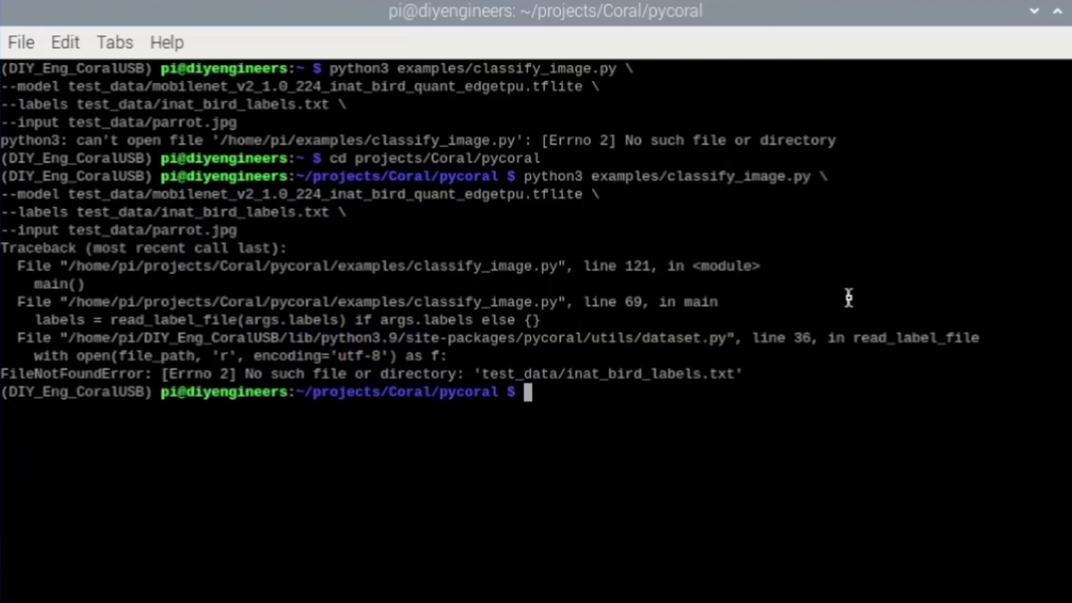
{"action": "left_click_drag", "start_coordinate": [246, 371], "coordinate": [743, 378]}
Step: Look inside the pycoral test_data folder in the file manager and find it empty
{"action": "key", "text": "alt+Tab"}
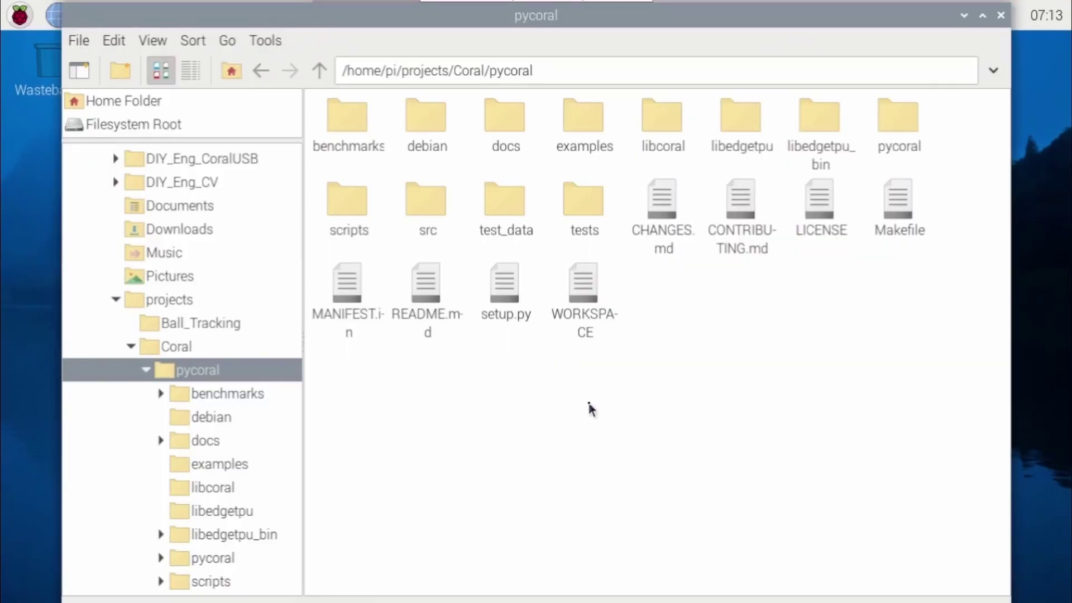
{"action": "double_click", "coordinate": [505, 207]}
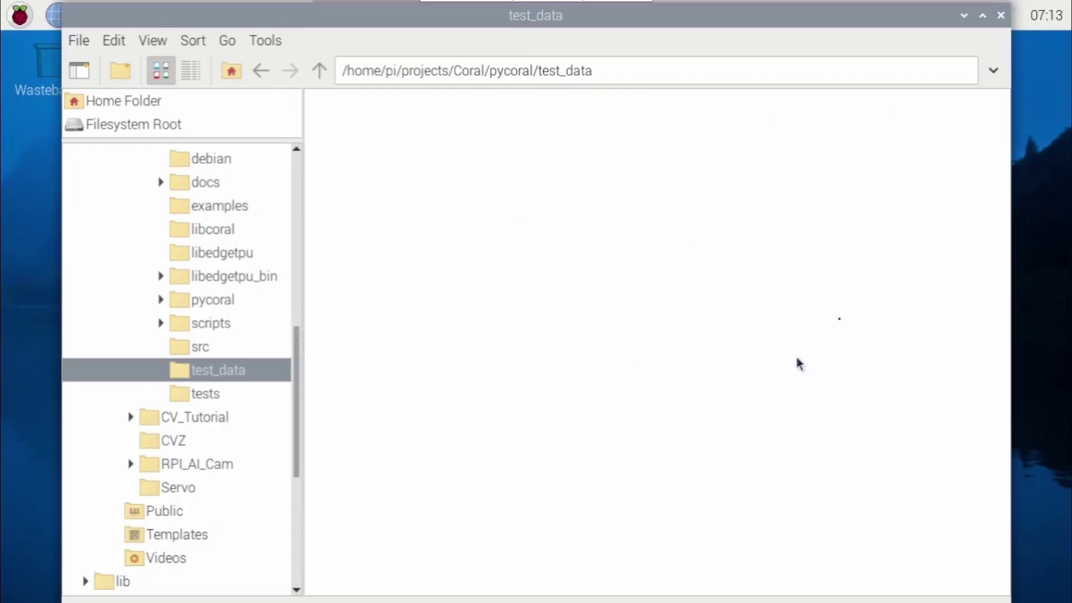
{"action": "left_click", "coordinate": [320, 70]}
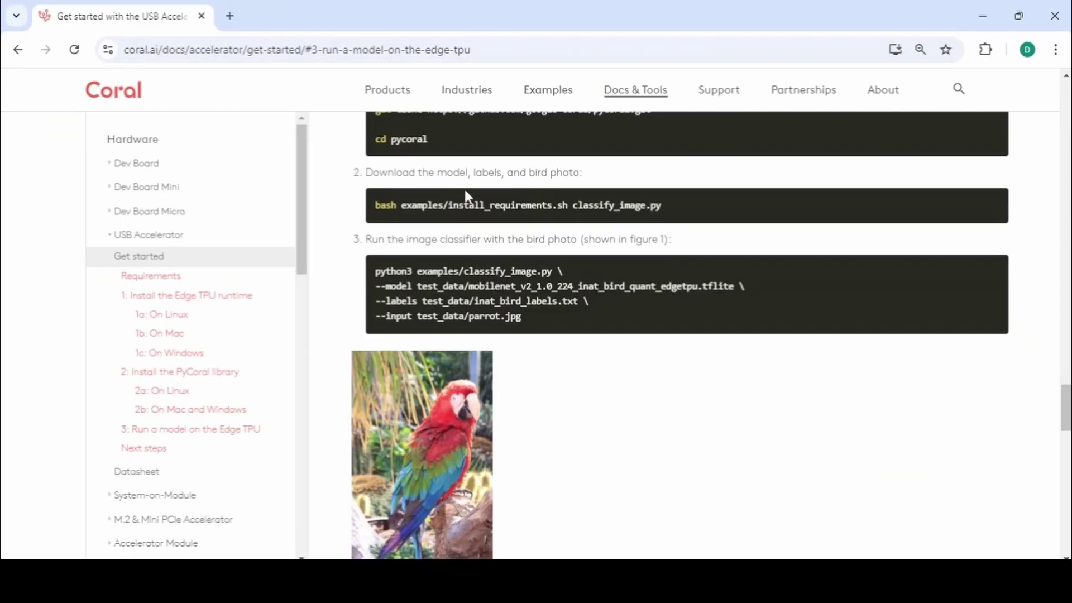
Step: Copy the install_requirements.sh classify_image.py download command from the Coral documentation page
{"action": "left_click_drag", "start_coordinate": [368, 171], "coordinate": [586, 172]}
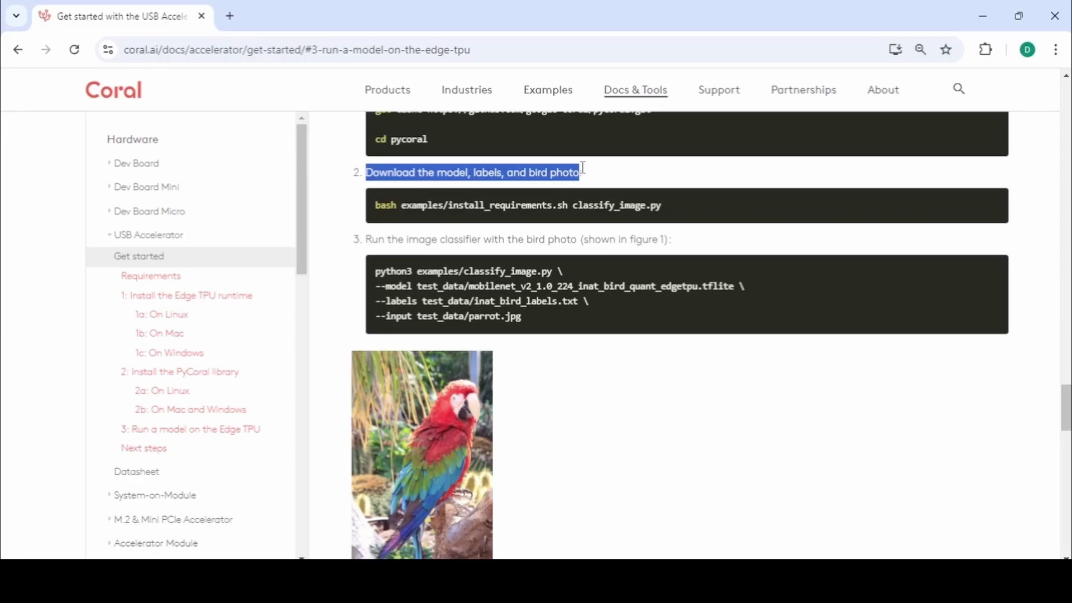
{"action": "left_click", "coordinate": [624, 184]}
{"action": "left_click_drag", "start_coordinate": [678, 208], "coordinate": [374, 215]}
{"action": "right_click", "coordinate": [397, 206]}
{"action": "left_click", "coordinate": [421, 224]}
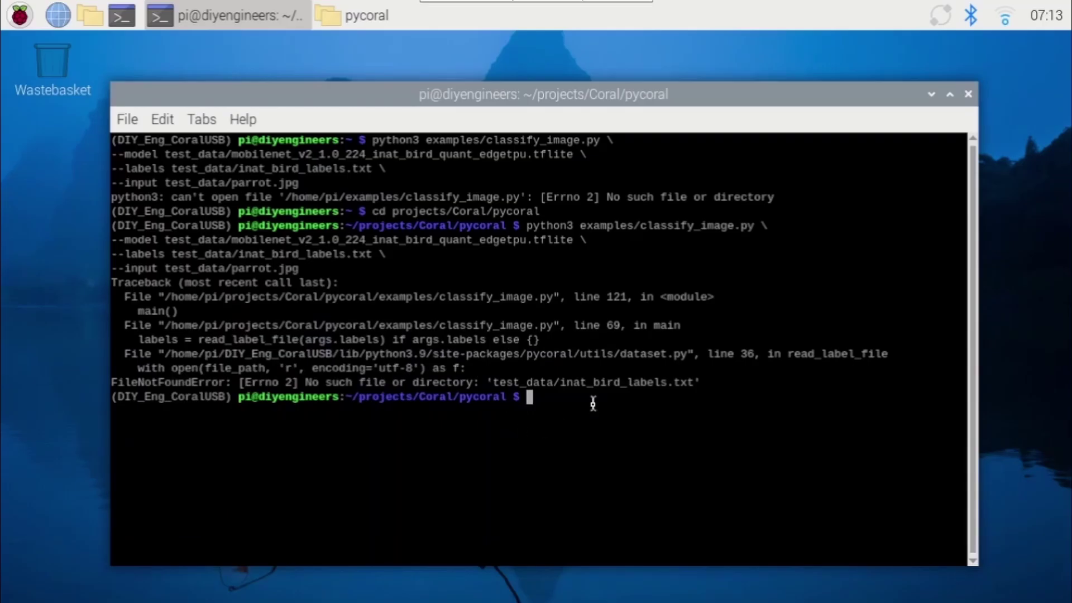
{"action": "right_click", "coordinate": [592, 401]}
Step: Run bash examples/install_requirements.sh classify_image.py to fetch the bird models, labels and parrot.jpg, then clear
{"action": "left_click", "coordinate": [636, 188]}
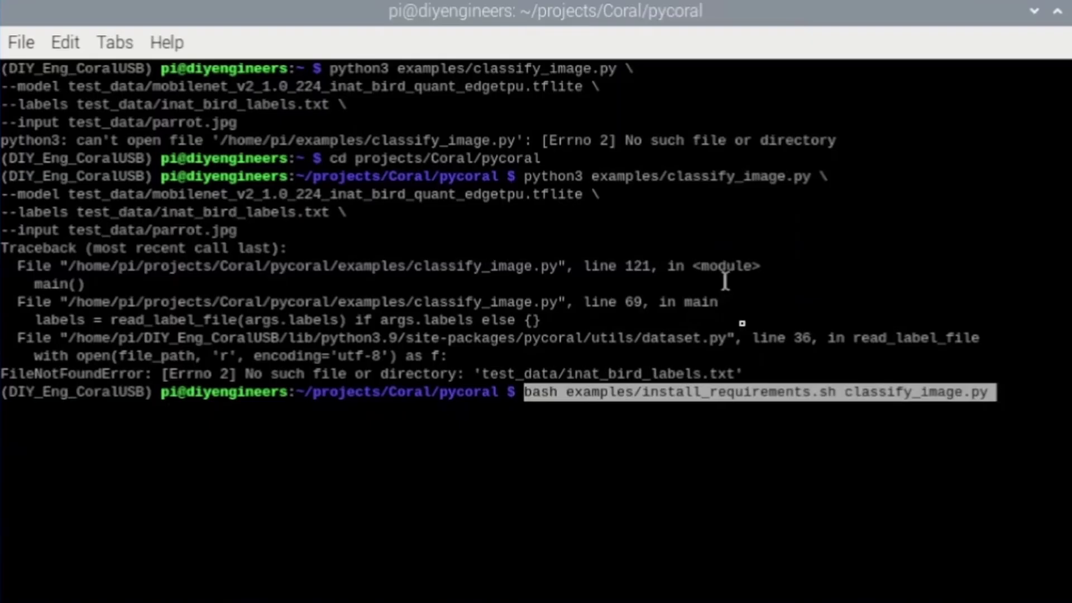
{"action": "key", "text": "Return"}
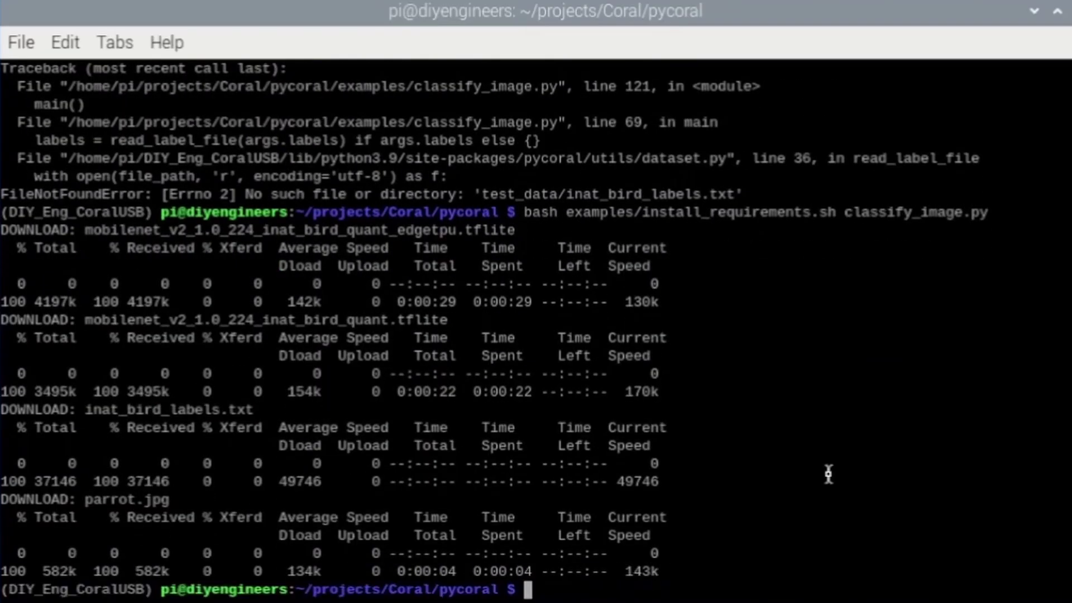
{"action": "type", "text": "clear"}
{"action": "key", "text": "Return"}
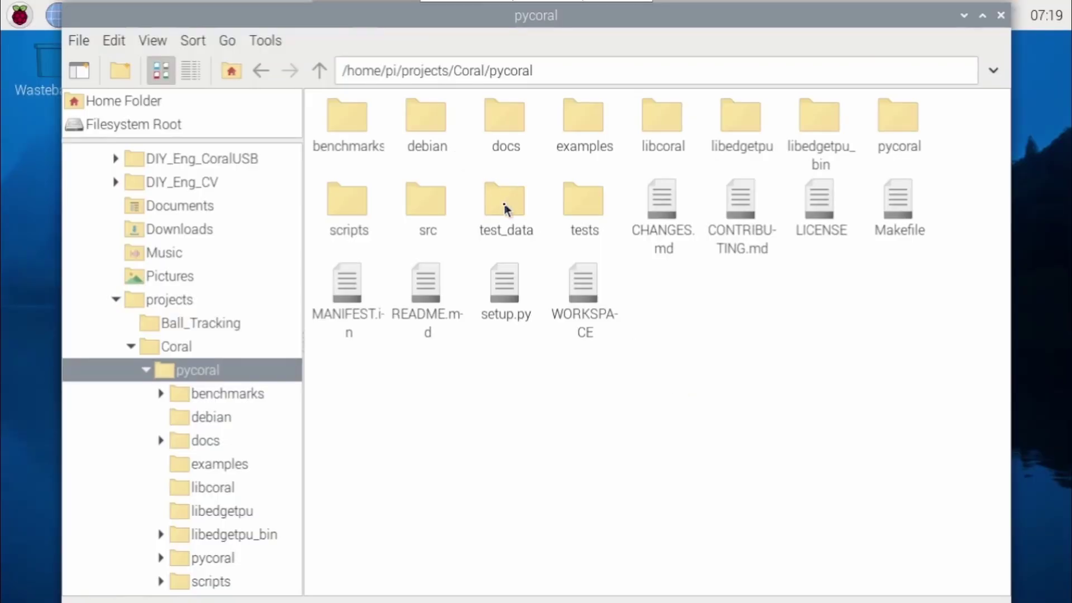
Step: Check that test_data holds inat_bird_labels.txt, both MobileNet bird models and parrot.jpg
{"action": "double_click", "coordinate": [505, 208]}
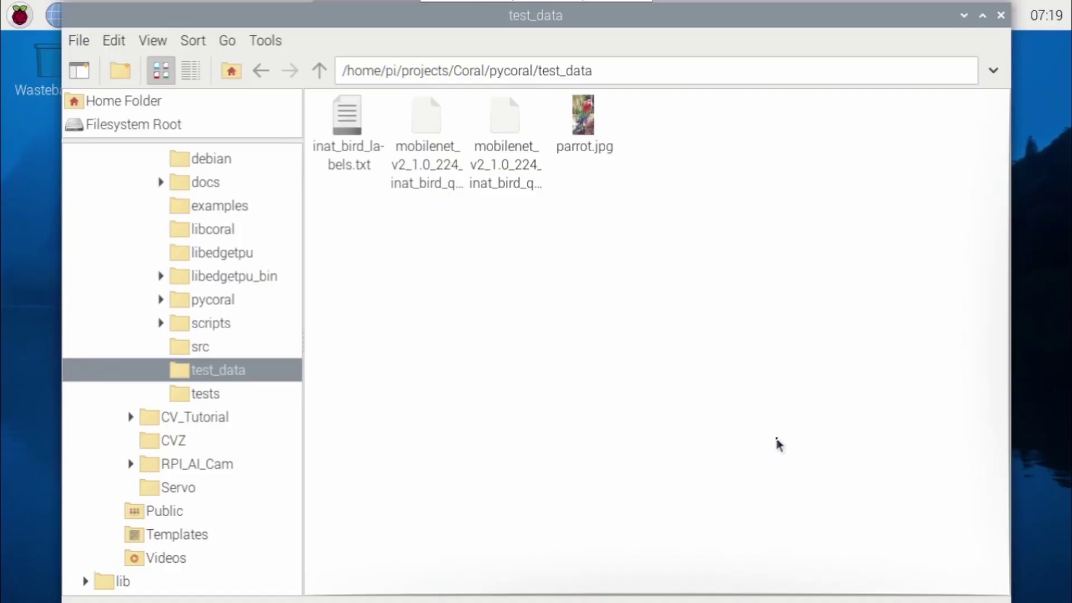
{"action": "left_click", "coordinate": [319, 70]}
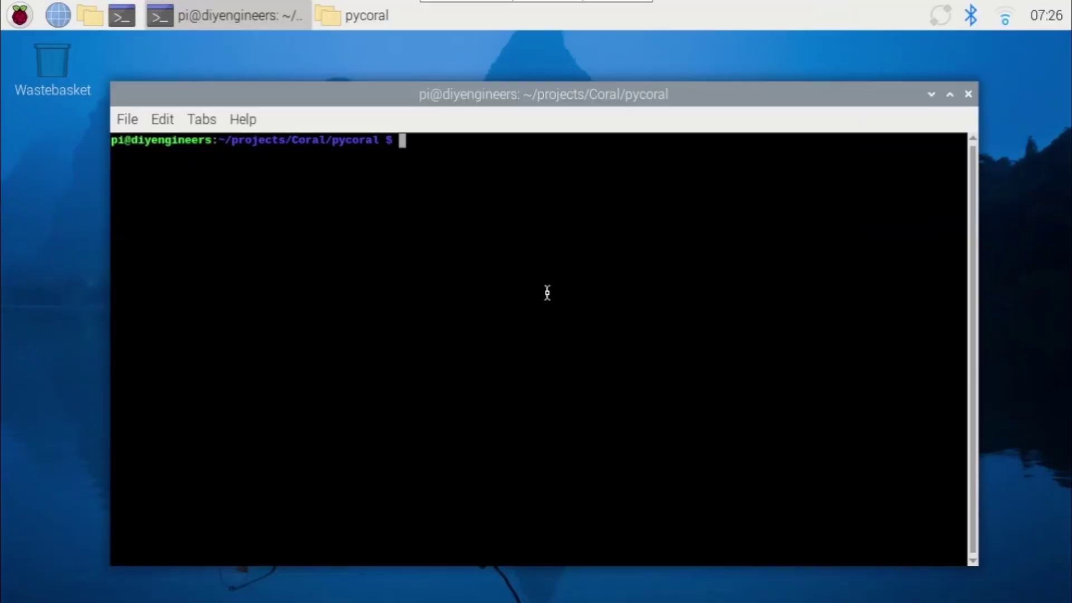
Step: Run lsusb, return home and reboot, then rerun lsusb to find Global Unichip Corp. (1a6e:089a)
{"action": "type", "text": "lsusb"}
{"action": "key", "text": "Return"}
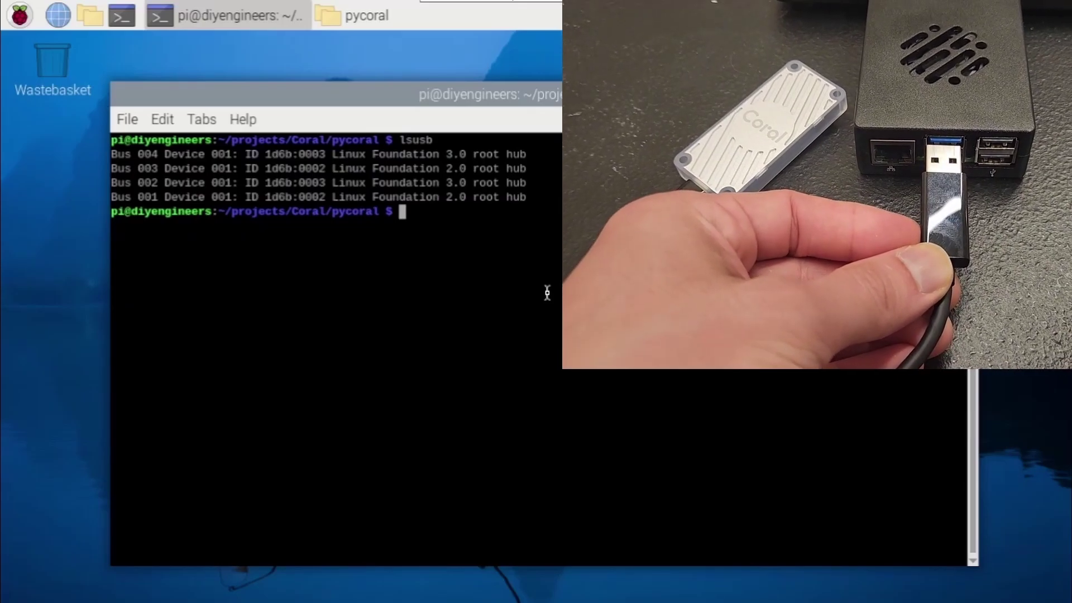
{"action": "key", "text": "ctrl+l"}
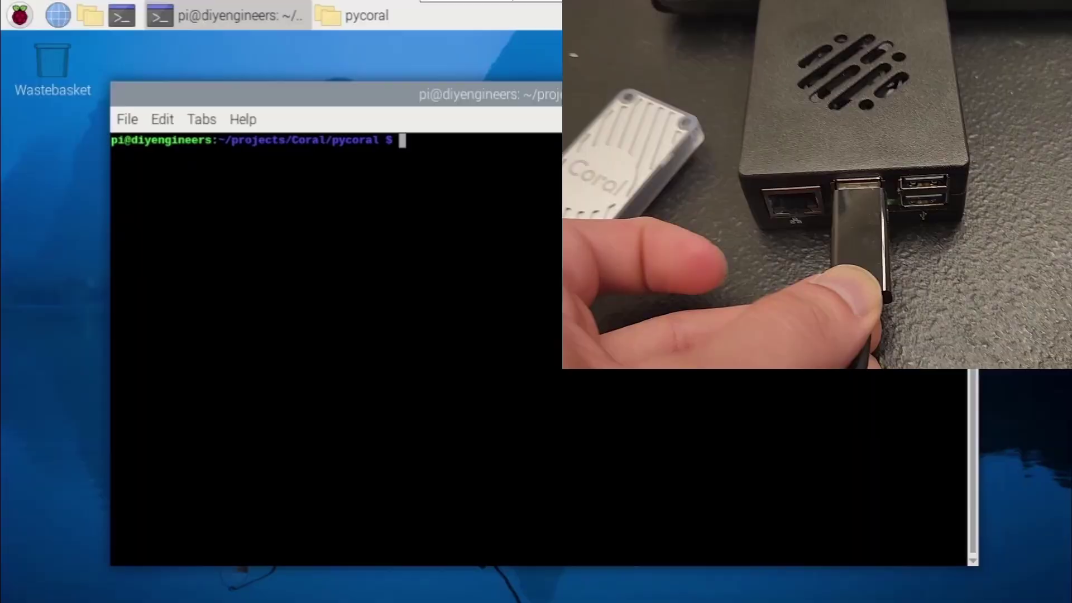
{"action": "type", "text": "cd"}
{"action": "key", "text": "Return"}
{"action": "type", "text": "re"}
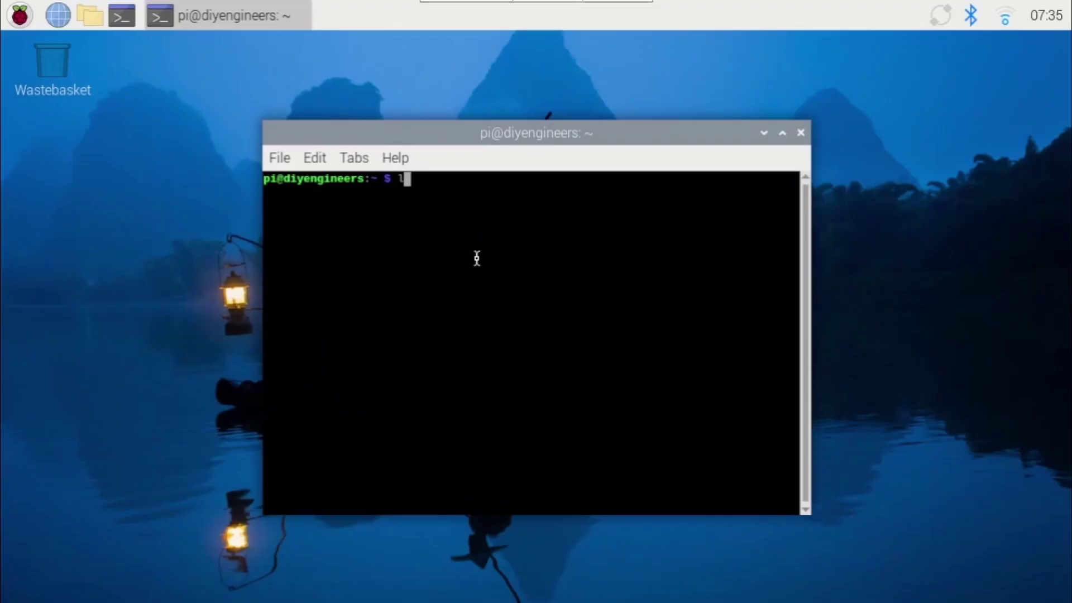
{"action": "type", "text": "susb"}
{"action": "key", "text": "Return"}
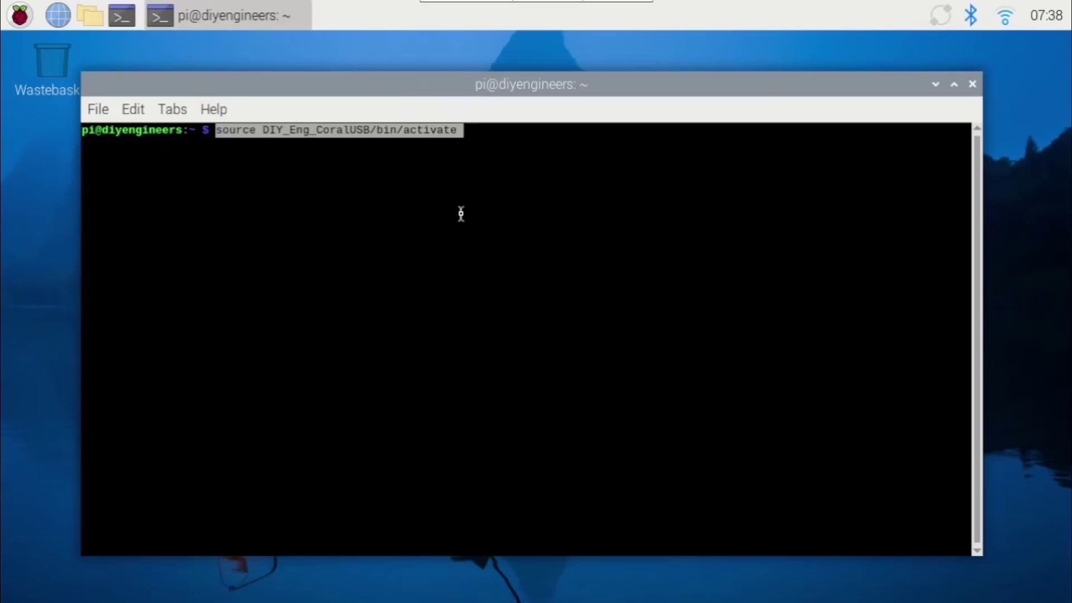
Step: Activate DIY_Eng_CoralUSB, enter projects/Coral/pycoral, and classify parrot.jpg as Scarlet Macaw (0.75781)
{"action": "key", "text": "Return"}
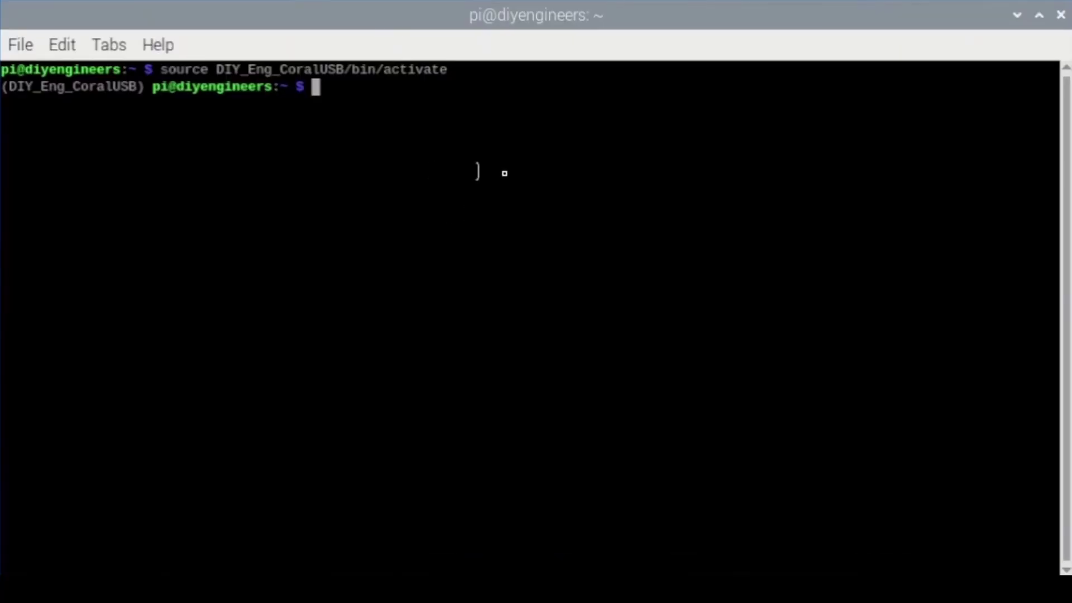
{"action": "type", "text": "python3 examples/classify_image.py --model test_data/mobilenet_v2_1.0_224_inat_bird_quant_edgetpu.tflite --labels test_data/inat_bird_labels.txt --input test_data/parrot.jpg"}
{"action": "key", "text": "ctrl+u"}
{"action": "key", "text": "ctrl+shift+v"}
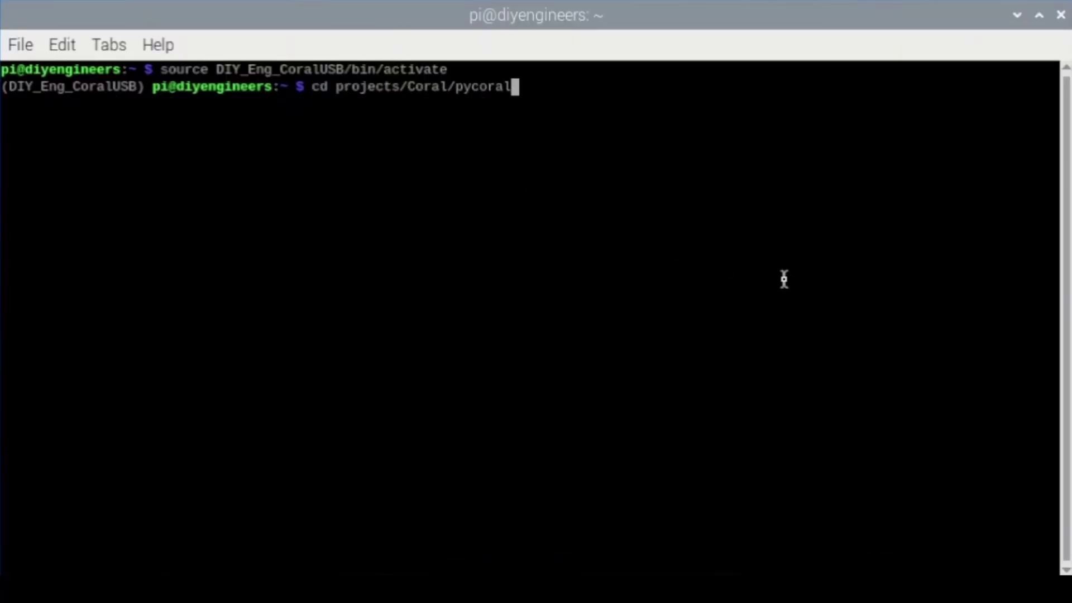
{"action": "key", "text": "Return"}
{"action": "key", "text": "Up"}
{"action": "key", "text": "Up"}
{"action": "key", "text": "Up"}
{"action": "key", "text": "Up"}
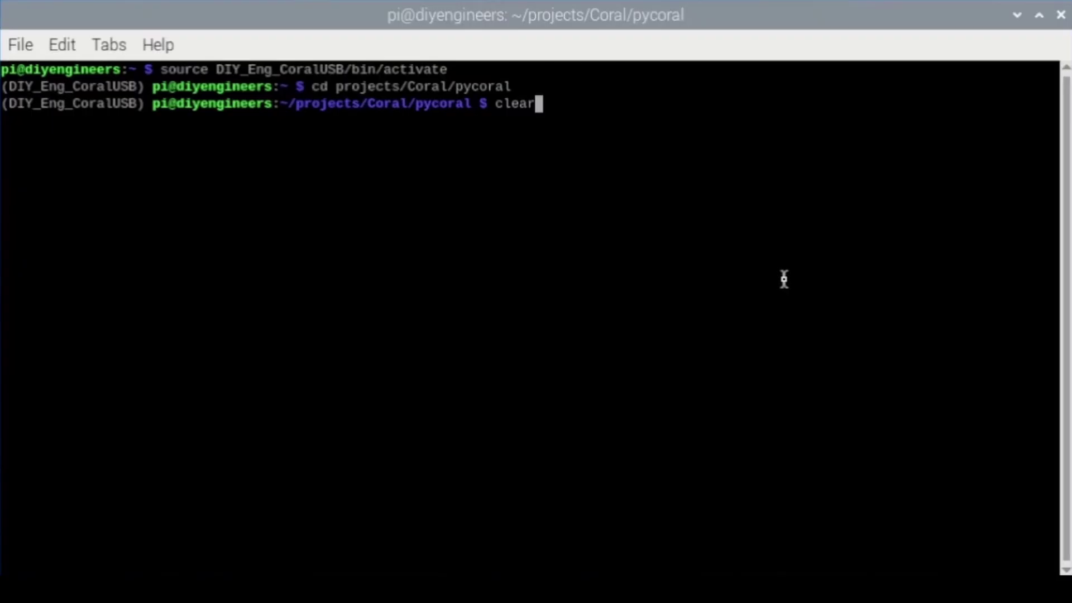
{"action": "key", "text": "Return"}
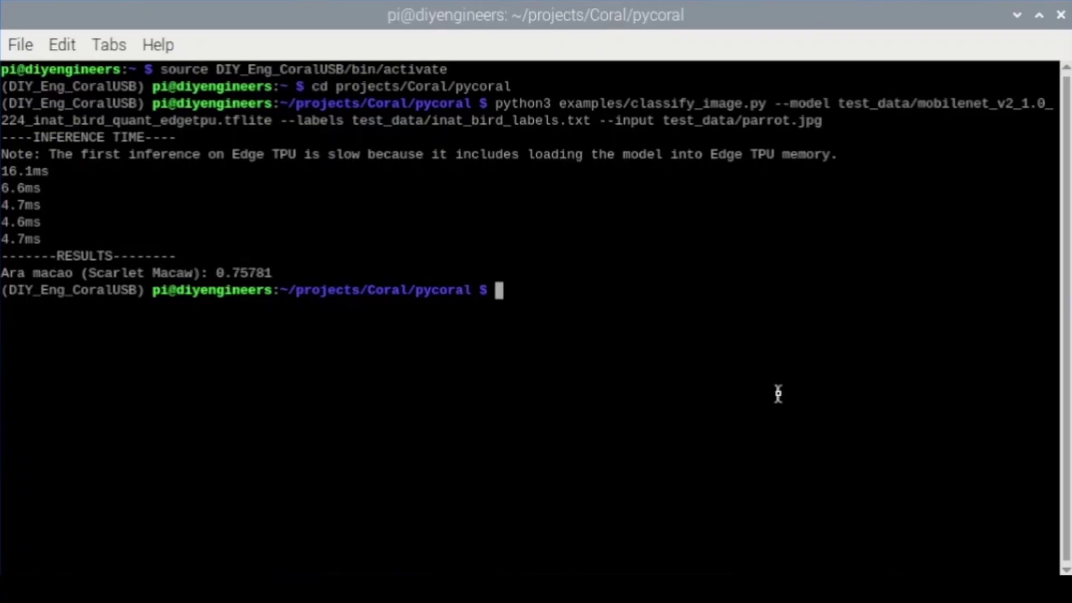
Step: Clear the terminal, then browse Coral > pycoral > test_data to view the bird models, labels and parrot.jpg
{"action": "type", "text": "clear"}
{"action": "key", "text": "Return"}
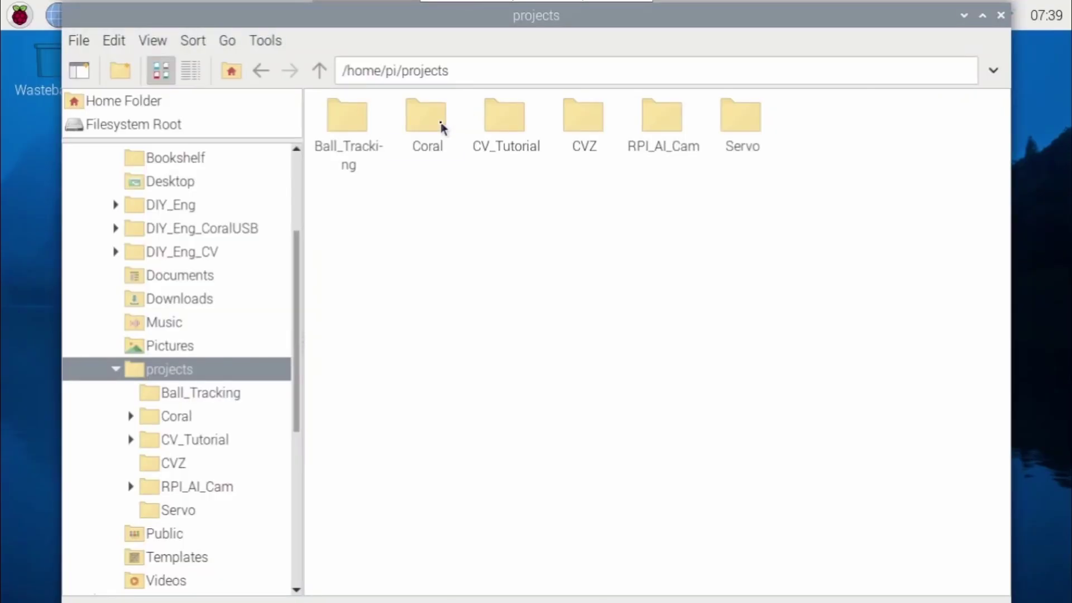
{"action": "double_click", "coordinate": [441, 126]}
{"action": "double_click", "coordinate": [346, 133]}
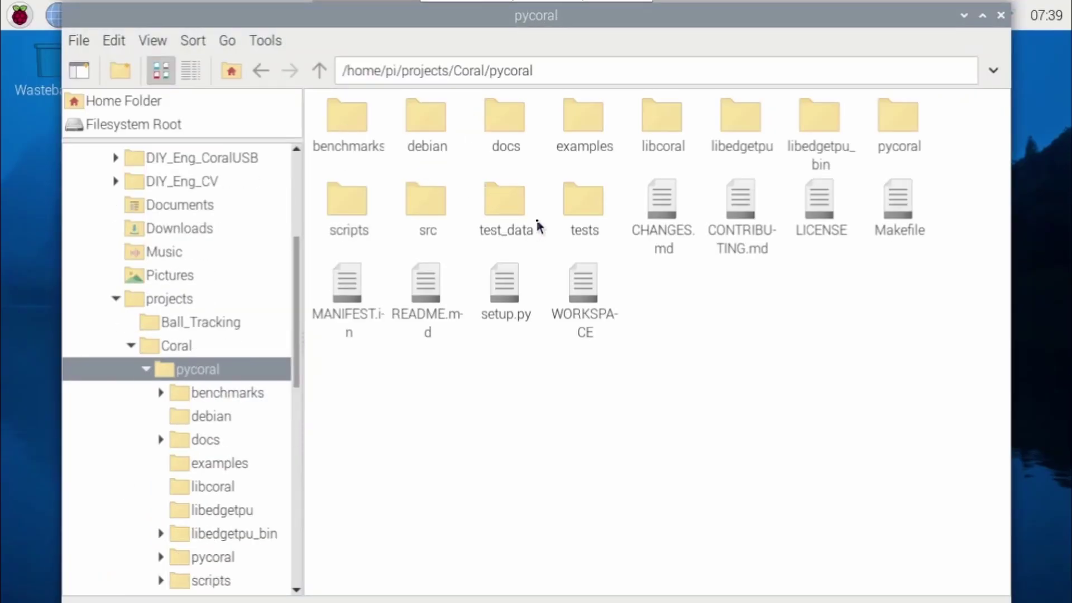
{"action": "double_click", "coordinate": [514, 216]}
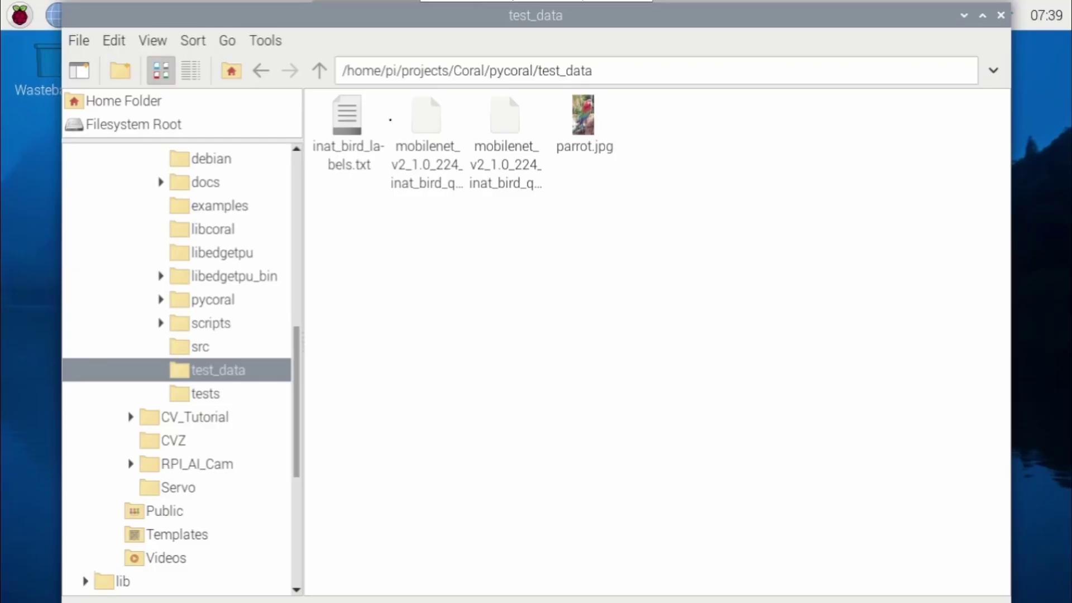
{"action": "left_click", "coordinate": [321, 72]}
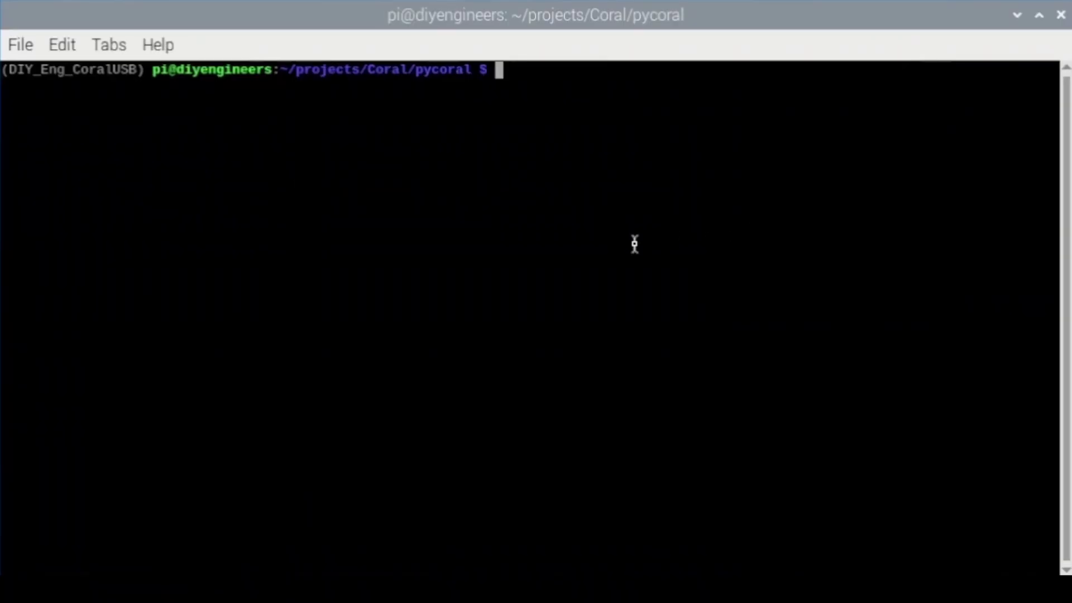
Step: Paste and run bash examples/install_requirements.sh to download all the extra test models and images
{"action": "right_click", "coordinate": [634, 243]}
{"action": "left_click", "coordinate": [702, 361]}
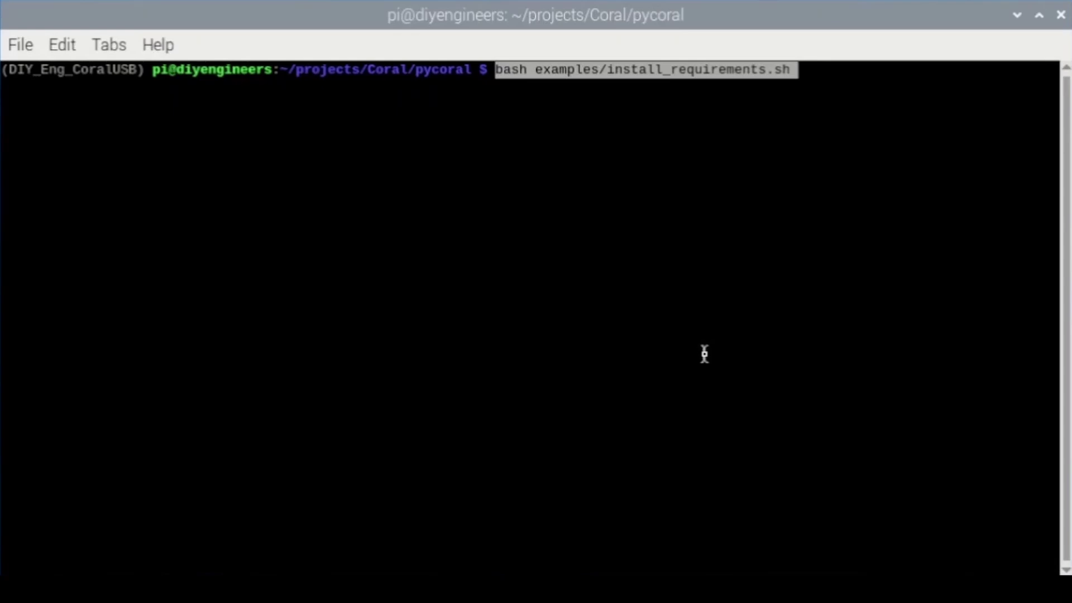
{"action": "key", "text": "Return"}
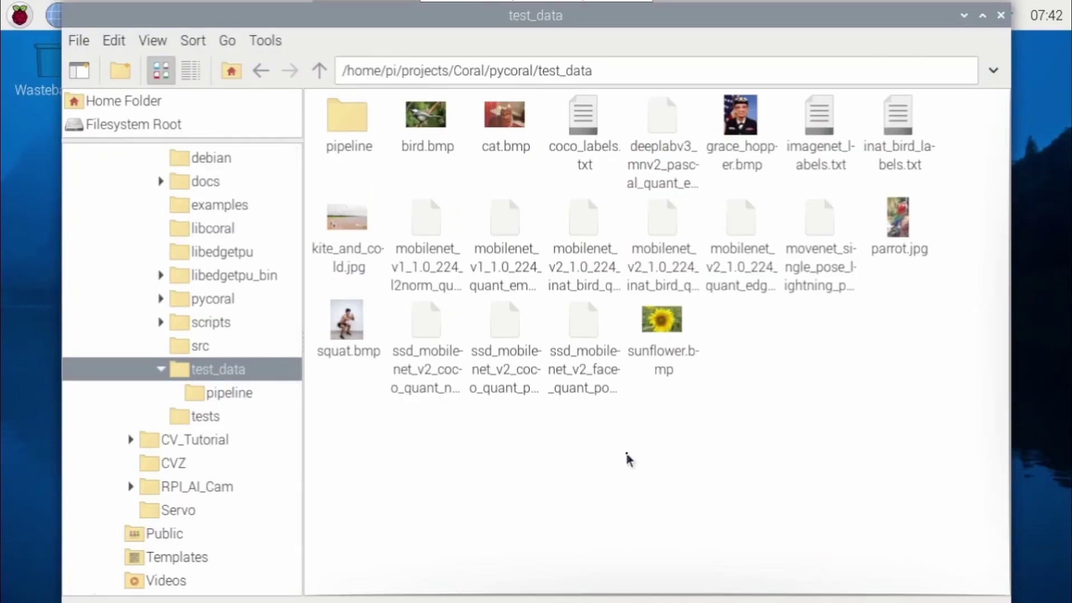
Step: Preview parrot.jpg and bird.bmp in the image viewer, then minimise the file manager
{"action": "double_click", "coordinate": [898, 224]}
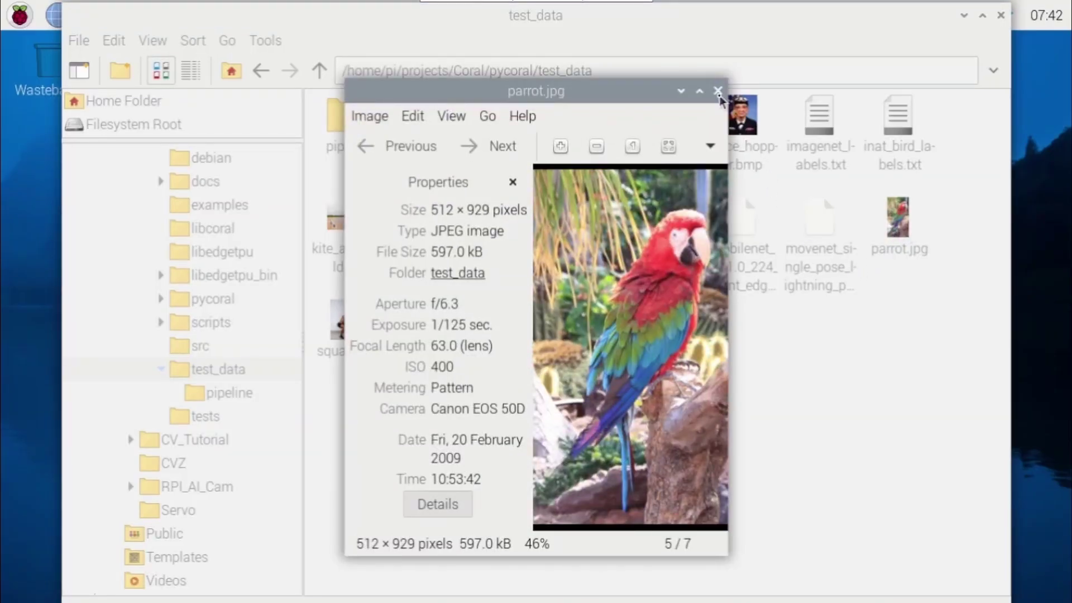
{"action": "left_click", "coordinate": [718, 91]}
{"action": "double_click", "coordinate": [418, 118]}
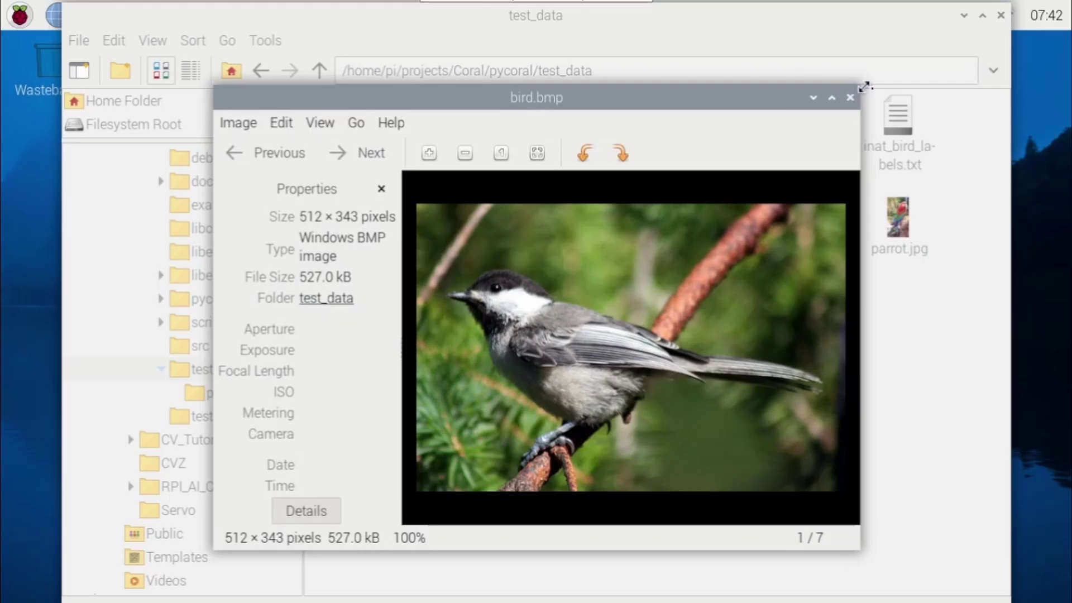
{"action": "left_click", "coordinate": [849, 98]}
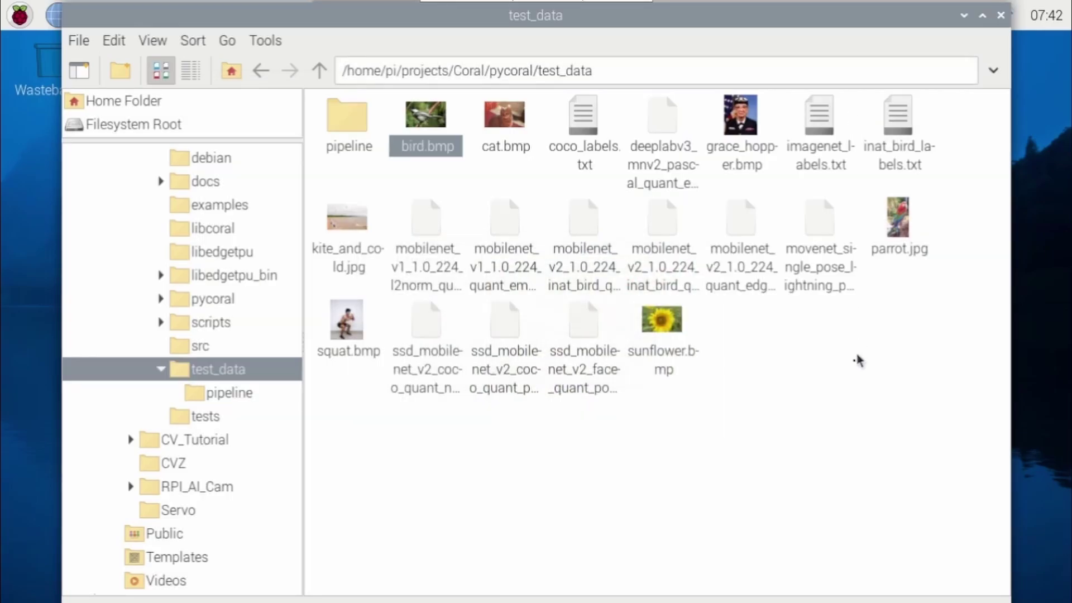
{"action": "left_click", "coordinate": [832, 410]}
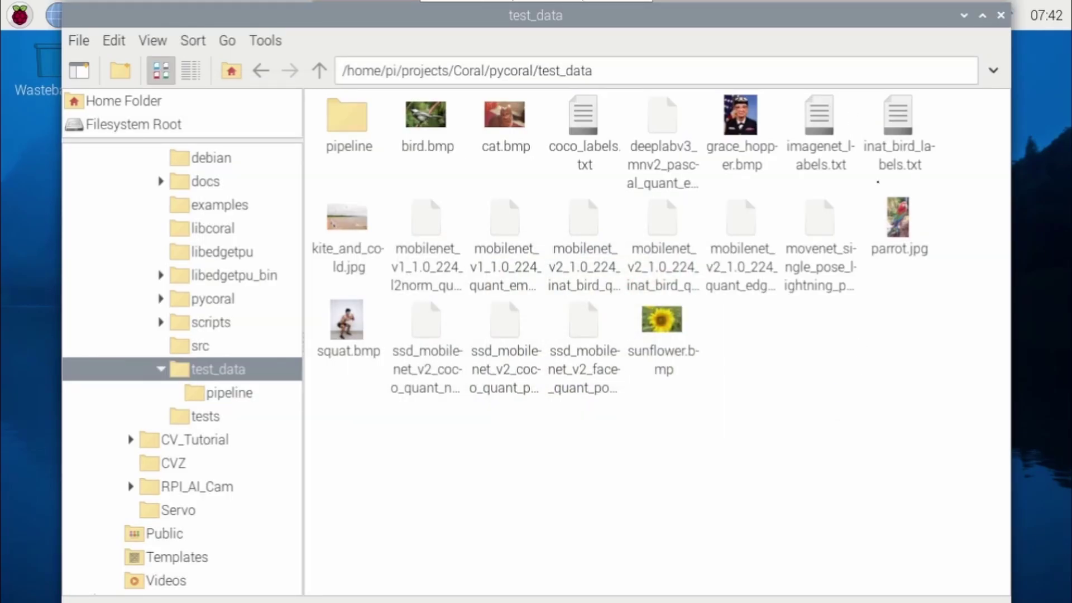
{"action": "left_click", "coordinate": [964, 15]}
Step: Rerun the classifier on bird.bmp instead of parrot.jpg, getting Black-capped Chickadee at 0.63281, then clear
{"action": "type", "text": "clear"}
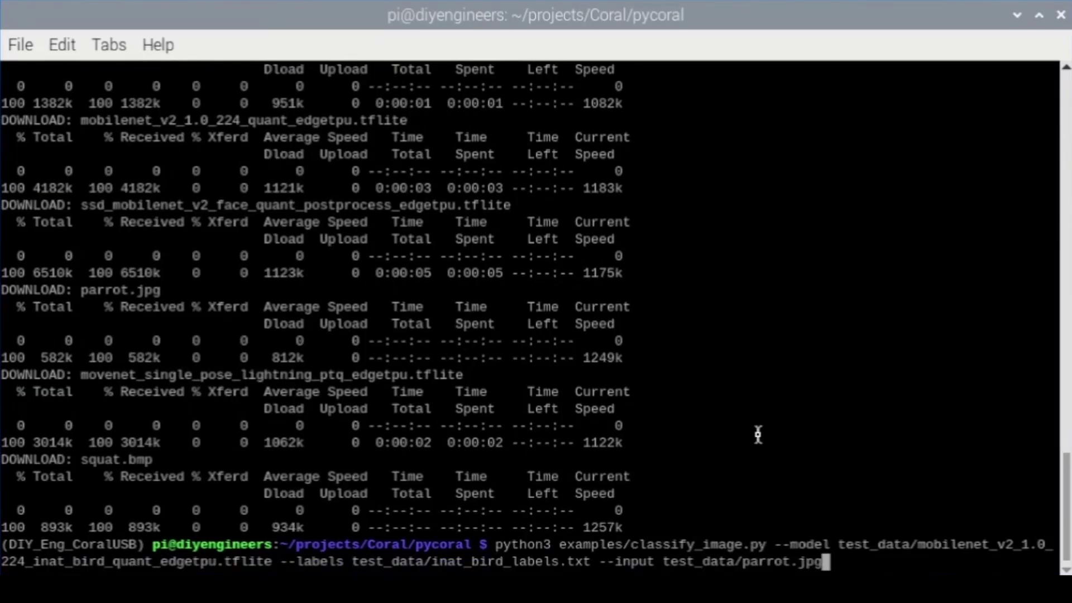
{"action": "key", "text": "BackSpace"}
{"action": "key", "text": "BackSpace"}
{"action": "key", "text": "BackSpace"}
{"action": "key", "text": "BackSpace"}
{"action": "key", "text": "BackSpace"}
{"action": "key", "text": "BackSpace"}
{"action": "key", "text": "BackSpace"}
{"action": "key", "text": "BackSpace"}
{"action": "key", "text": "BackSpace"}
{"action": "key", "text": "BackSpace"}
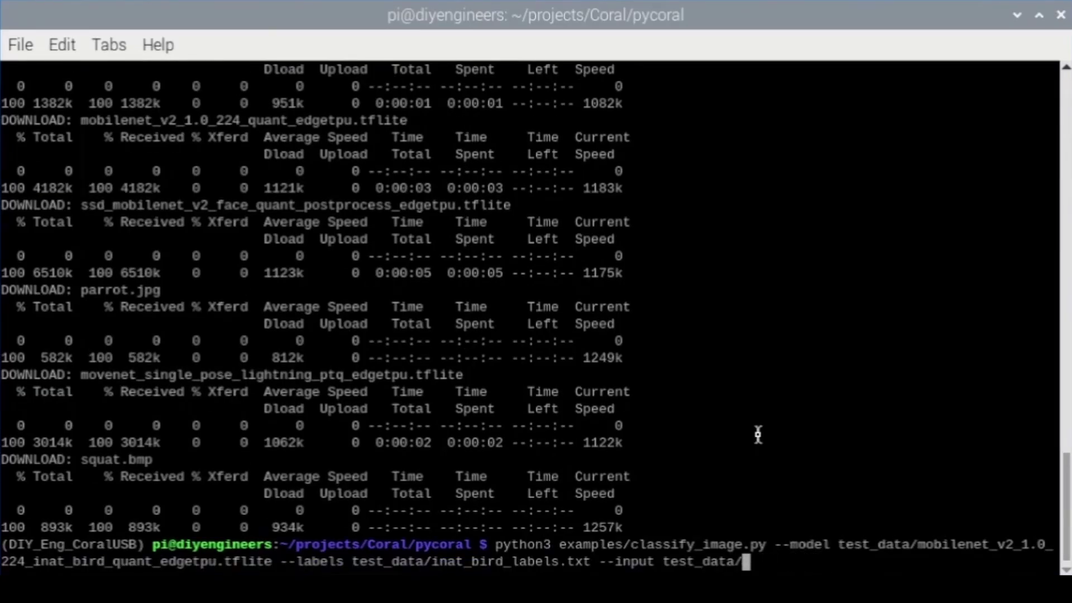
{"action": "type", "text": "bird.bmp"}
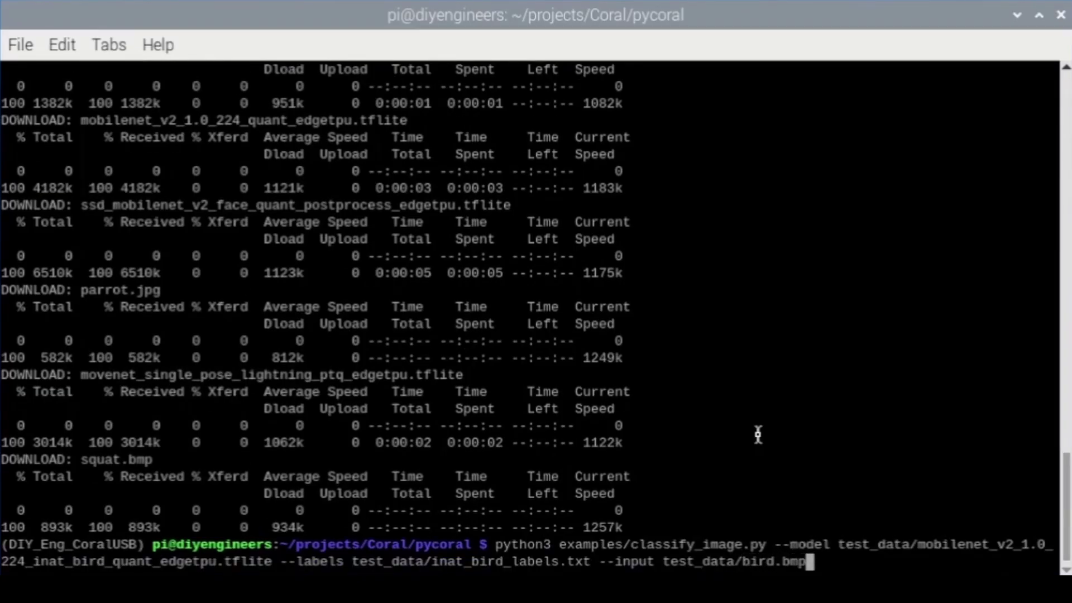
{"action": "key", "text": "Return"}
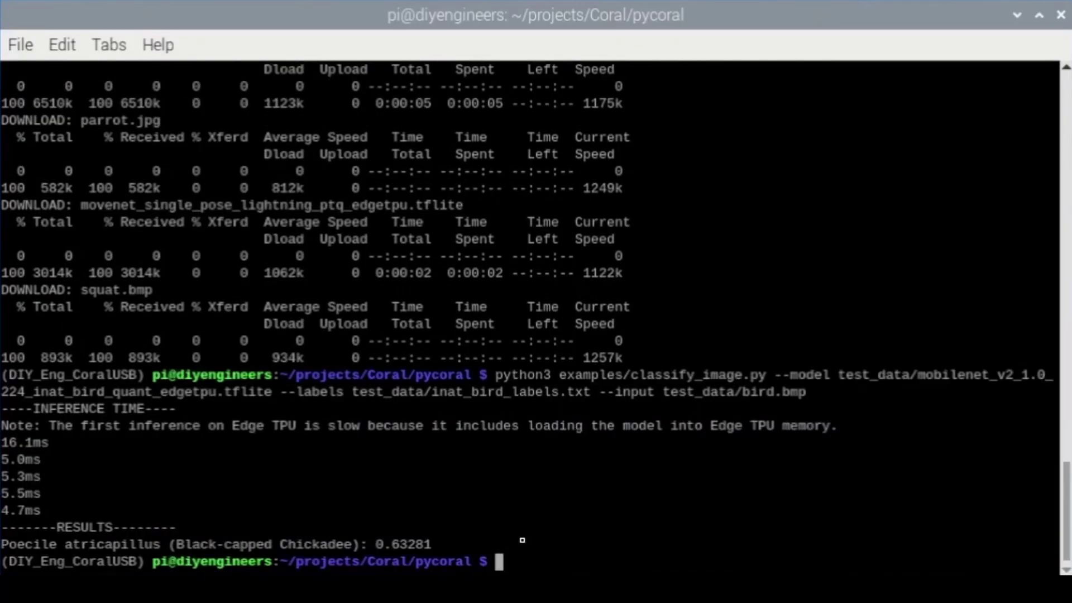
{"action": "type", "text": "clear"}
{"action": "key", "text": "Return"}
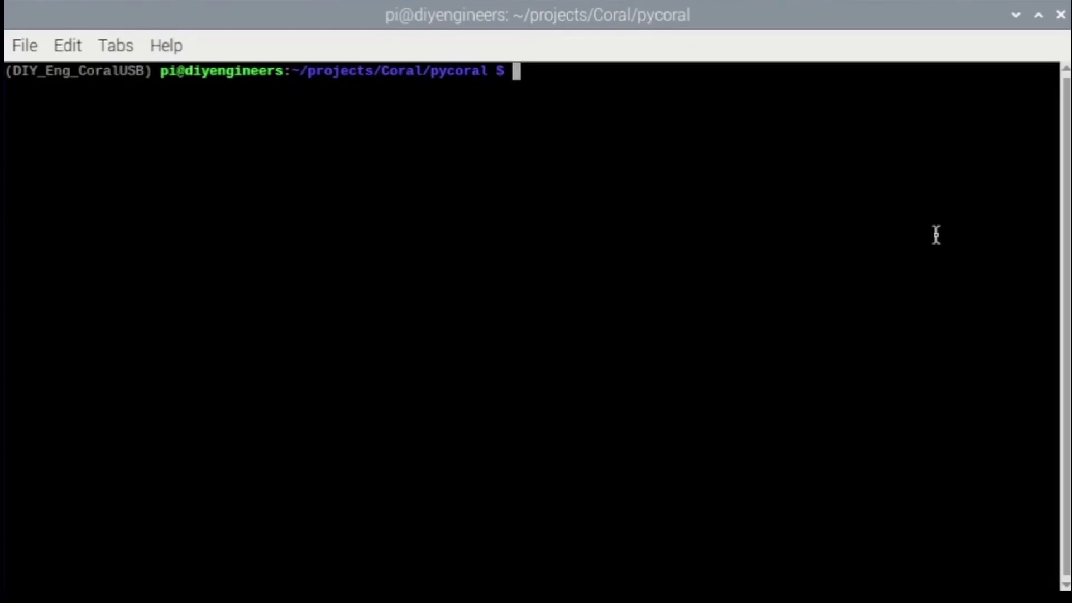
Step: From the home folder, uninstall numpy and opencv-python with pip, confirming each removal
{"action": "type", "text": "cd"}
{"action": "key", "text": "Return"}
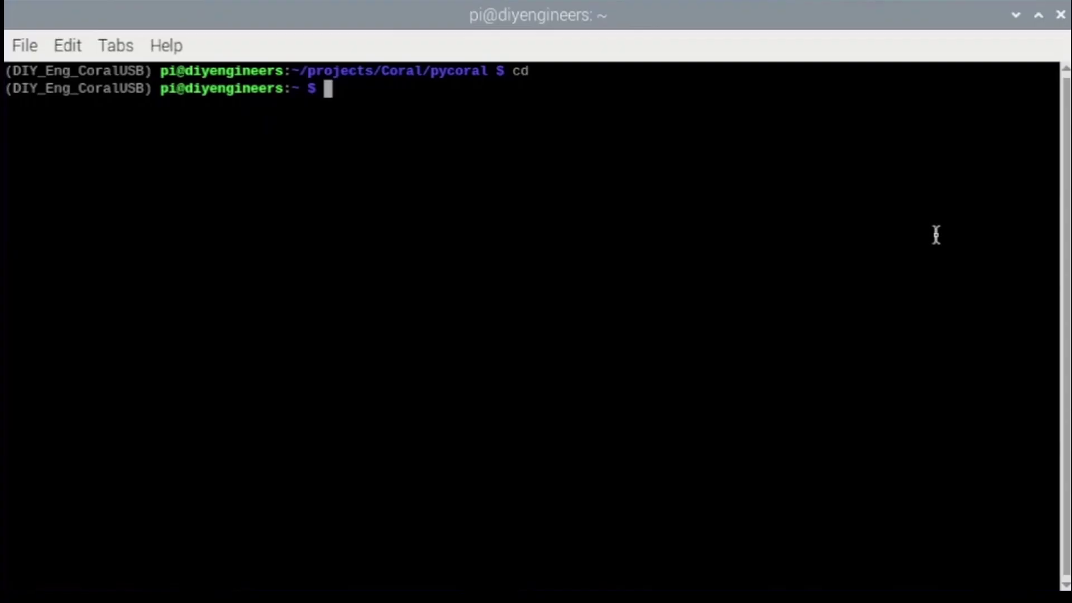
{"action": "type", "text": "pip uninstall num"}
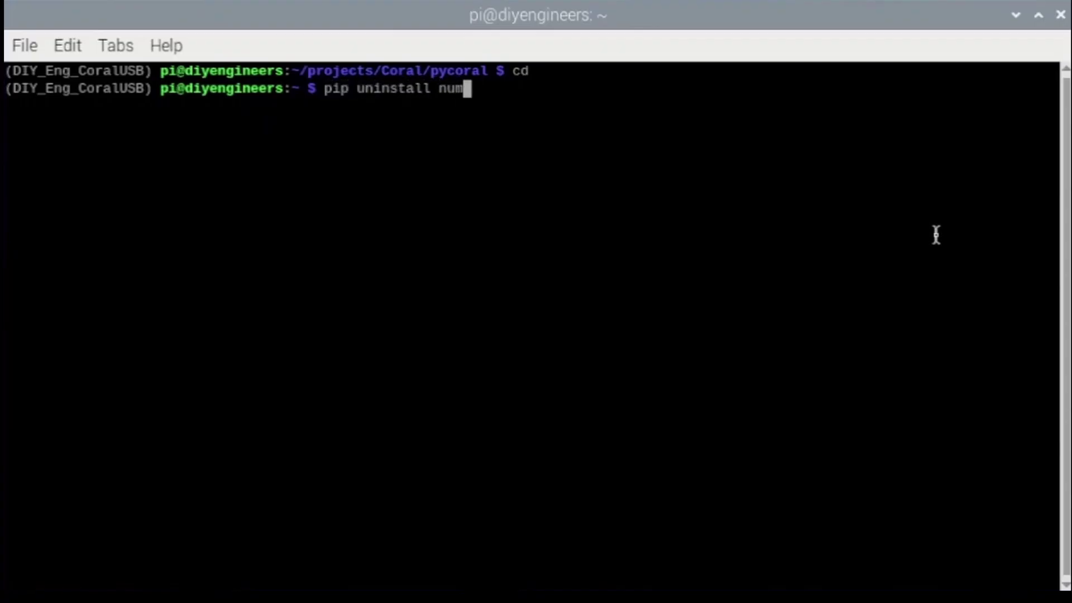
{"action": "type", "text": "py"}
{"action": "key", "text": "Return"}
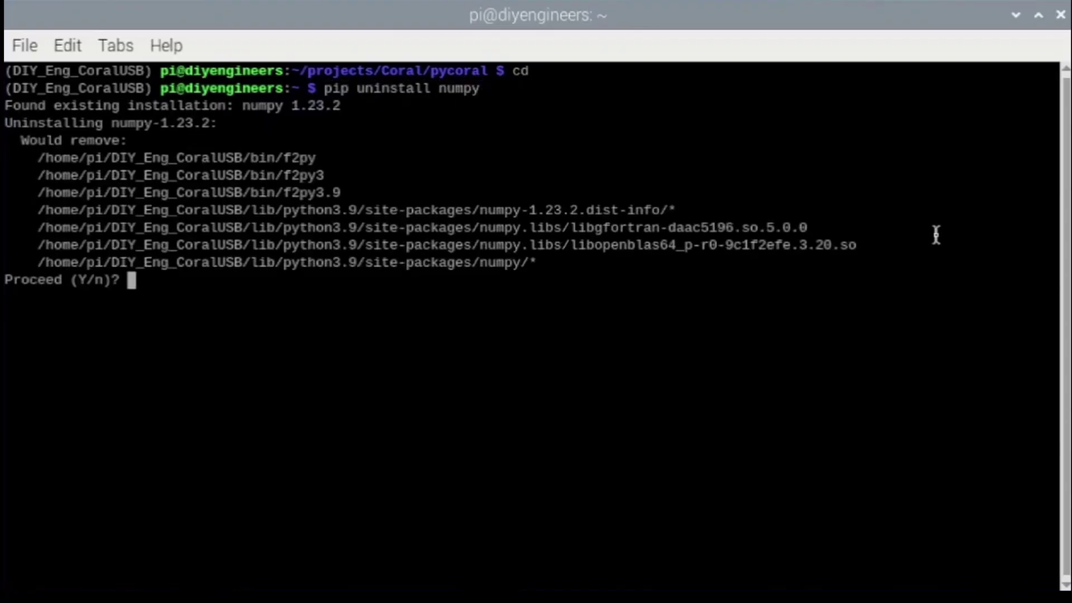
{"action": "type", "text": "Y"}
{"action": "key", "text": "Return"}
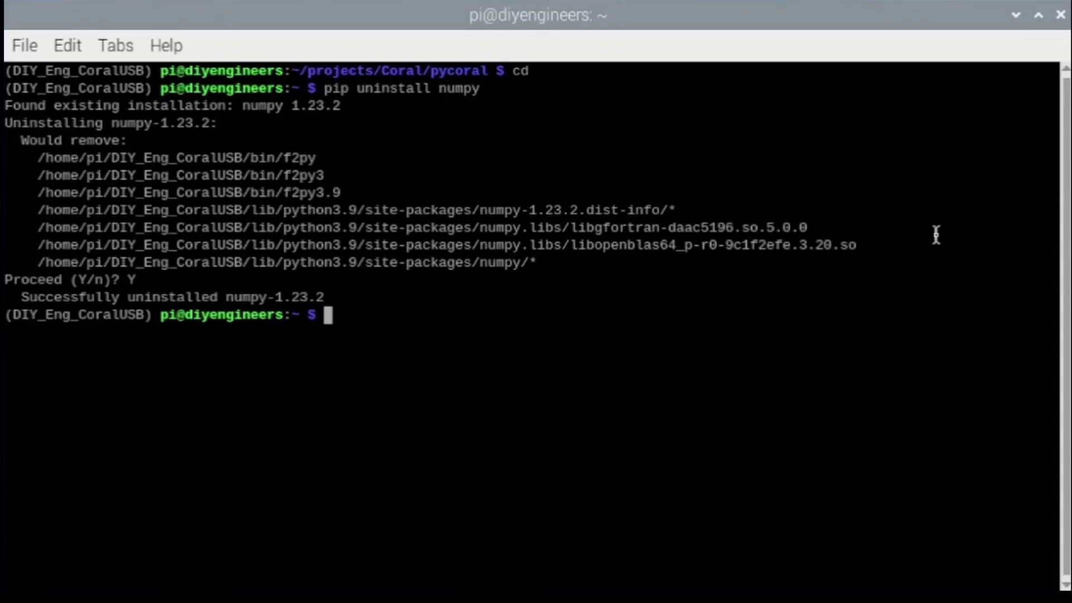
{"action": "type", "text": "pip uninstall opencv-python"}
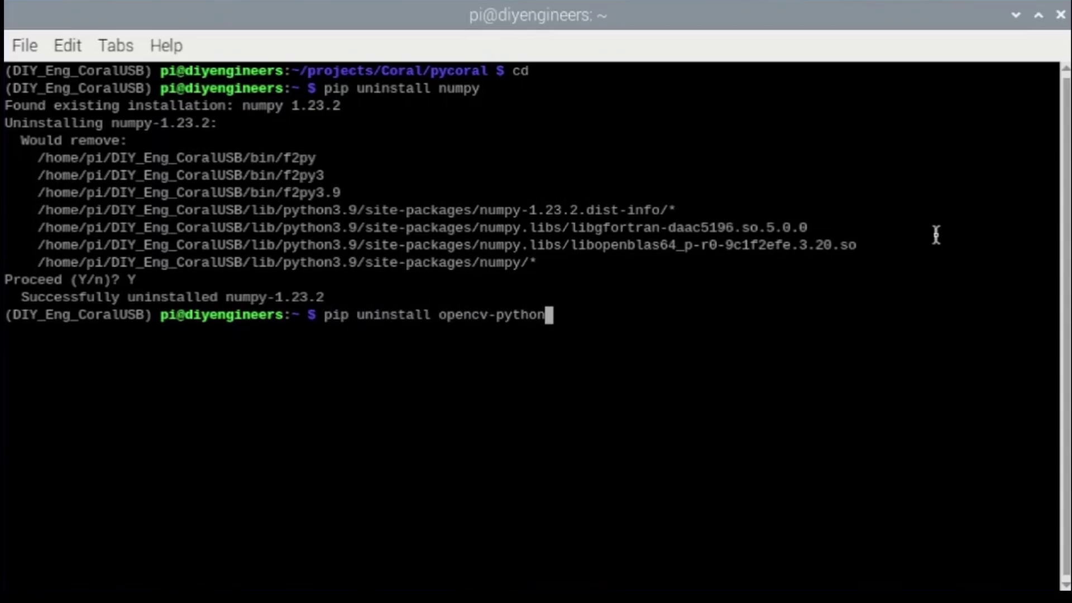
{"action": "key", "text": "Return"}
{"action": "type", "text": "Y"}
{"action": "key", "text": "Return"}
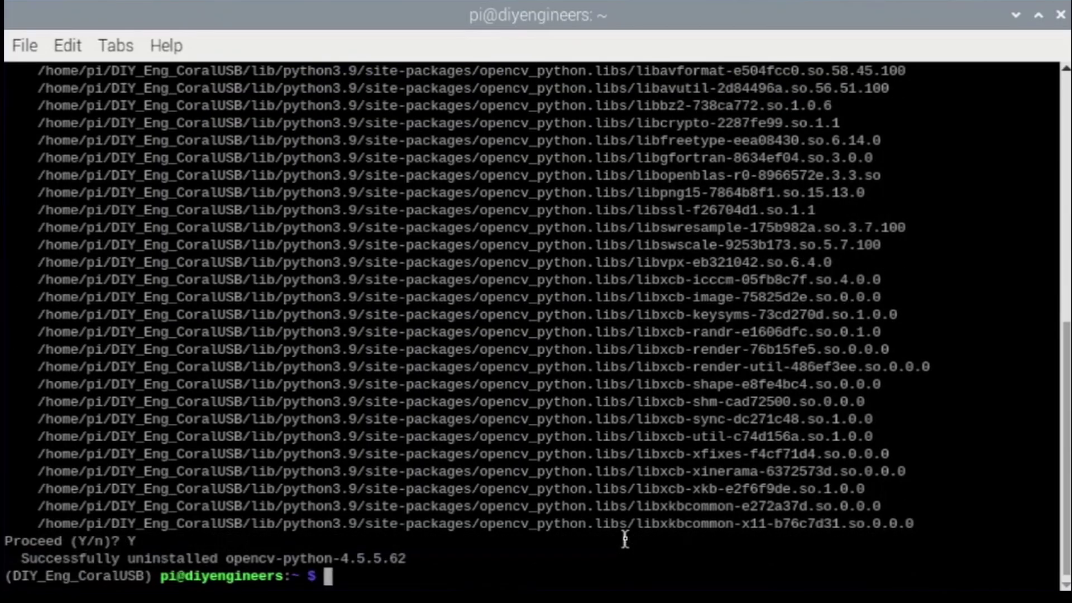
Step: Install numpy==1.23.2 and opencv-python==4.5.5.62 with pip
{"action": "type", "text": "pip install nu"}
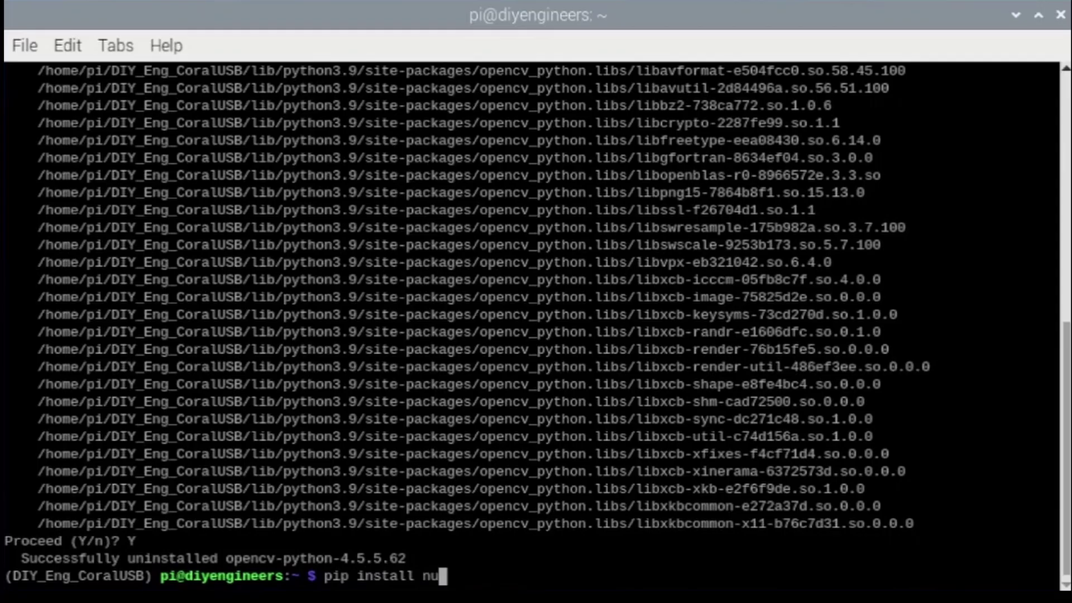
{"action": "type", "text": "mpy==1.23.2"}
{"action": "key", "text": "Return"}
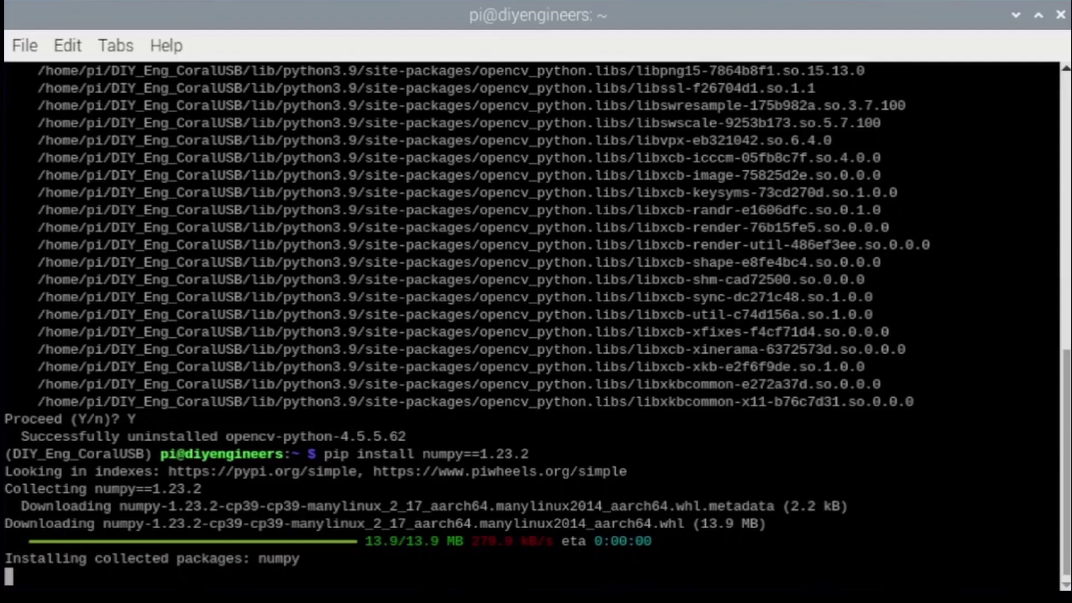
{"action": "type", "text": "pip insta"}
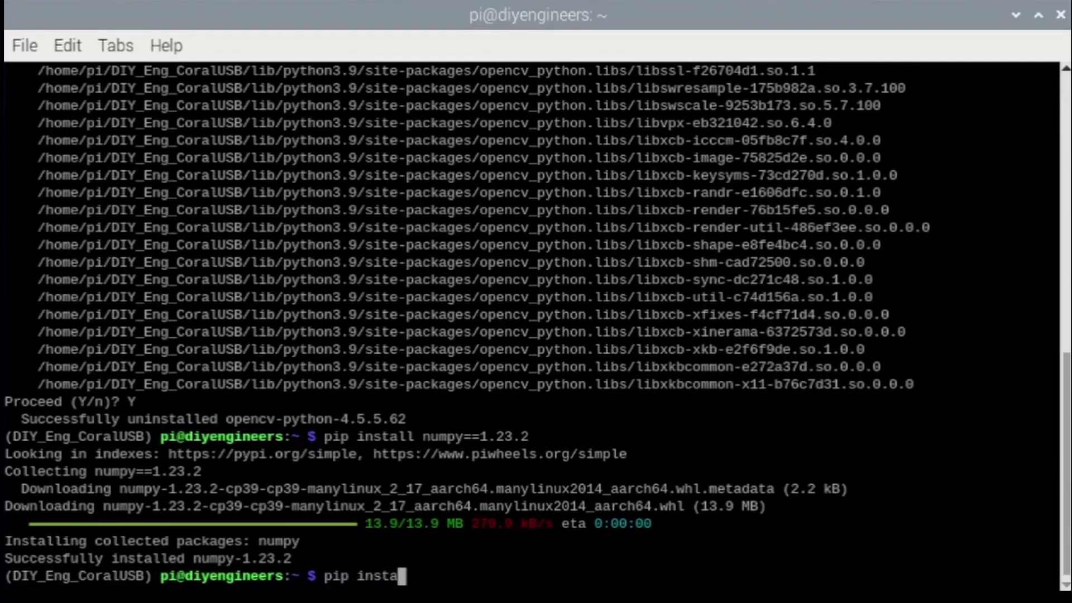
{"action": "type", "text": "ll opencv-python==4.5.5.6"}
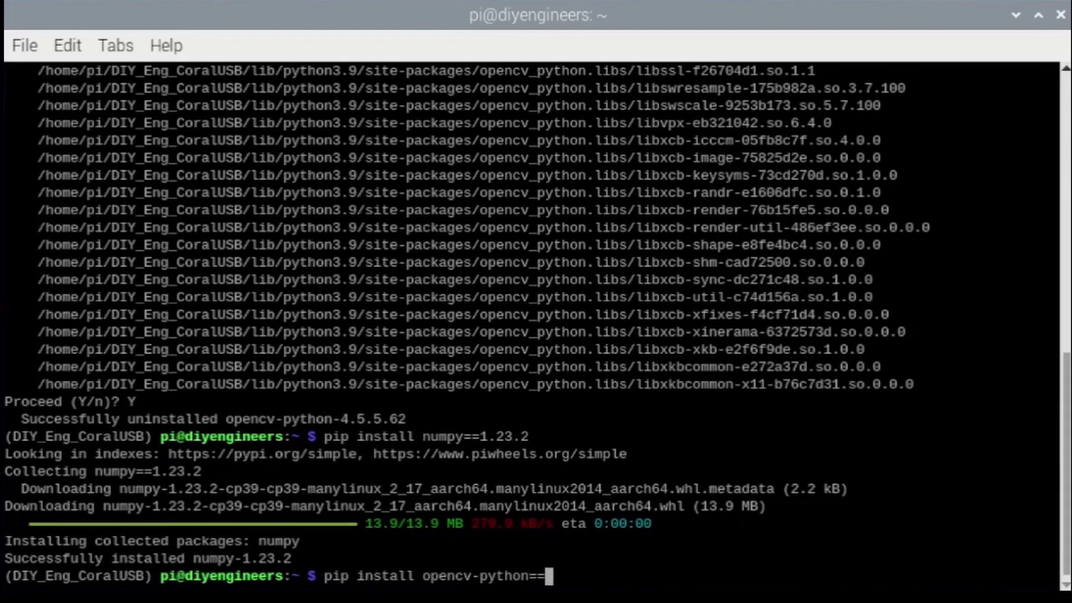
{"action": "type", "text": "2"}
{"action": "key", "text": "Return"}
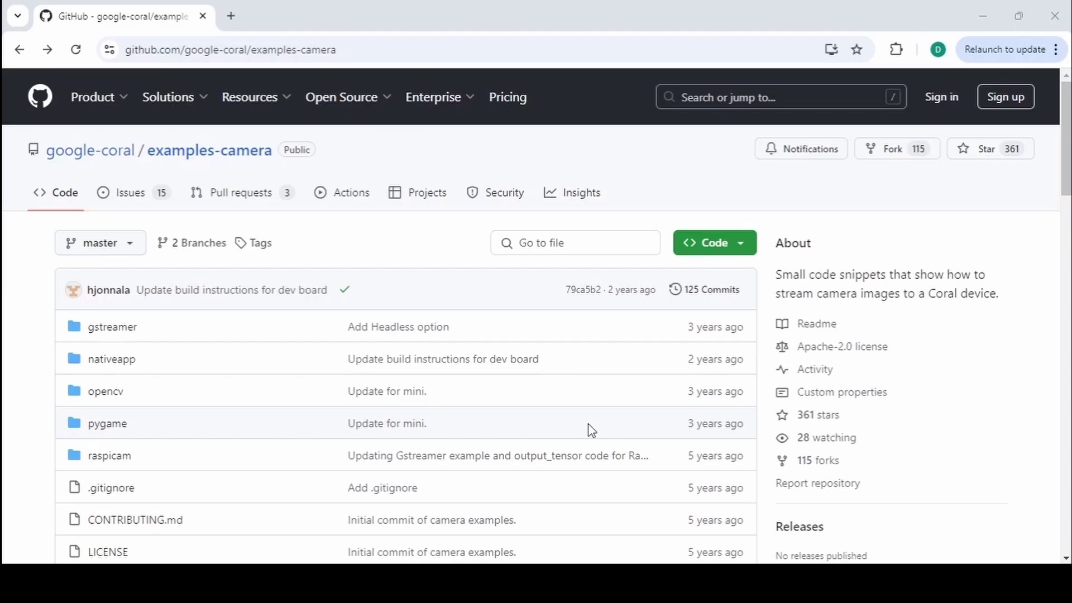
Step: Copy the HTTPS clone URL of google-coral/examples-camera from the repository's Code menu
{"action": "scroll", "coordinate": [591, 430], "scroll_direction": "down", "scroll_amount": 3}
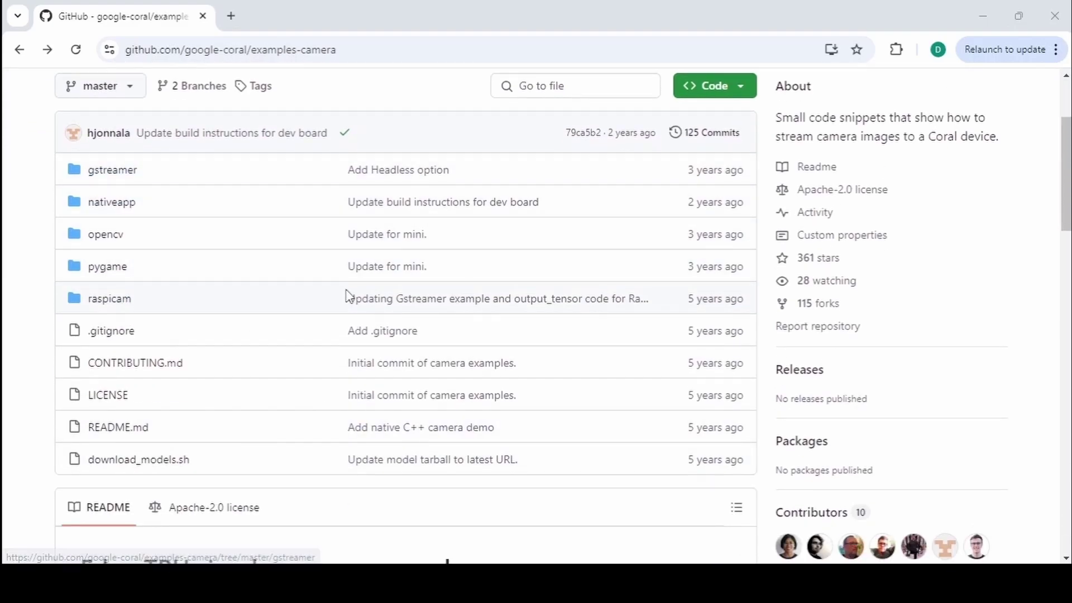
{"action": "scroll", "coordinate": [348, 299], "scroll_direction": "up", "scroll_amount": 3}
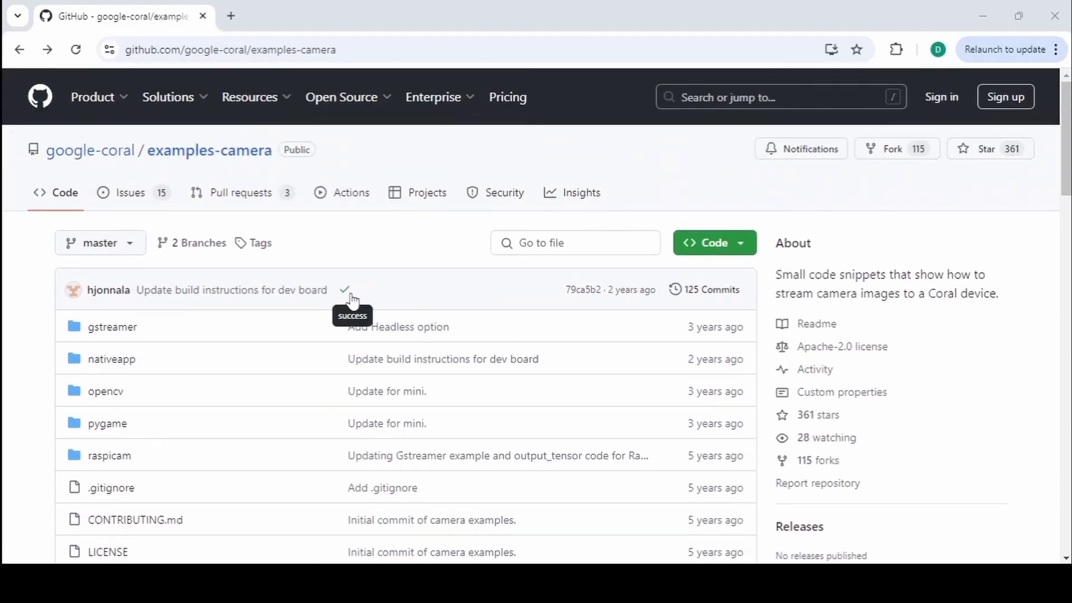
{"action": "left_click", "coordinate": [750, 258]}
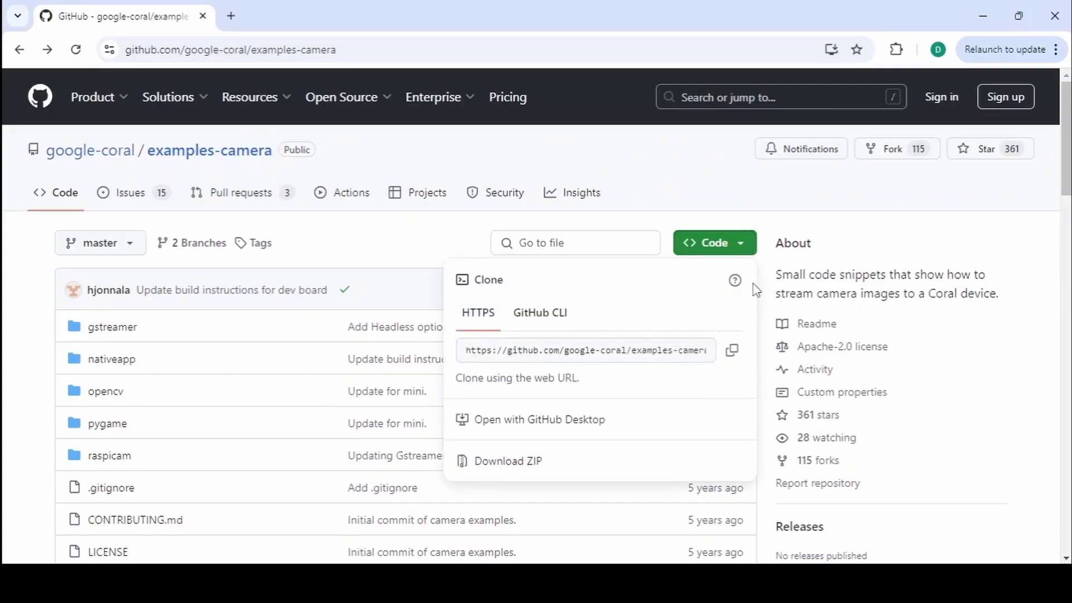
{"action": "left_click", "coordinate": [732, 352]}
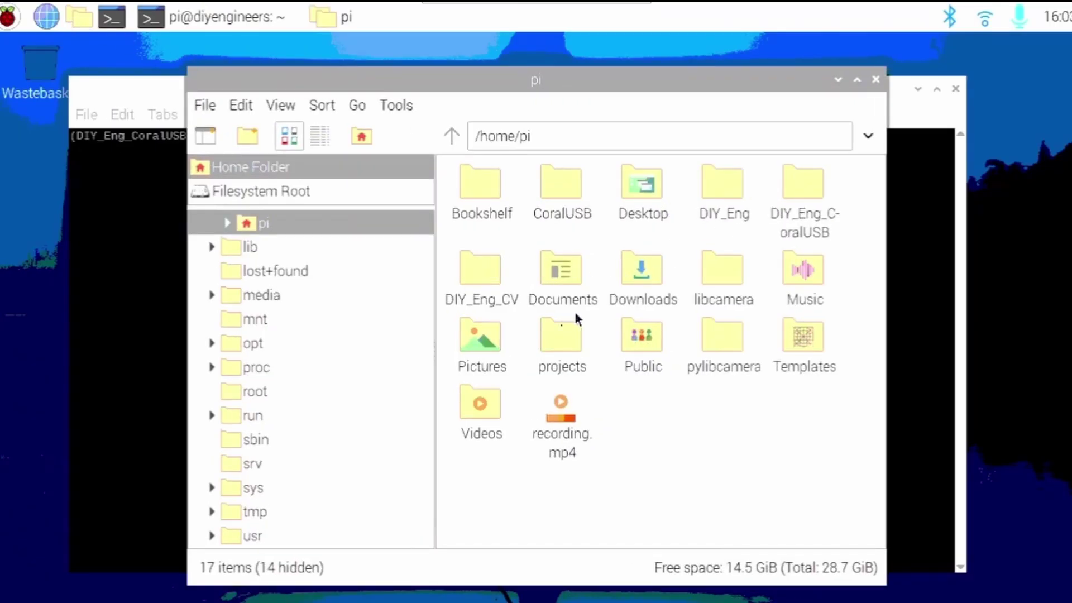
Step: Browse to projects/Coral/pycoral/examples-camera/opencv and select detect.py
{"action": "double_click", "coordinate": [575, 321]}
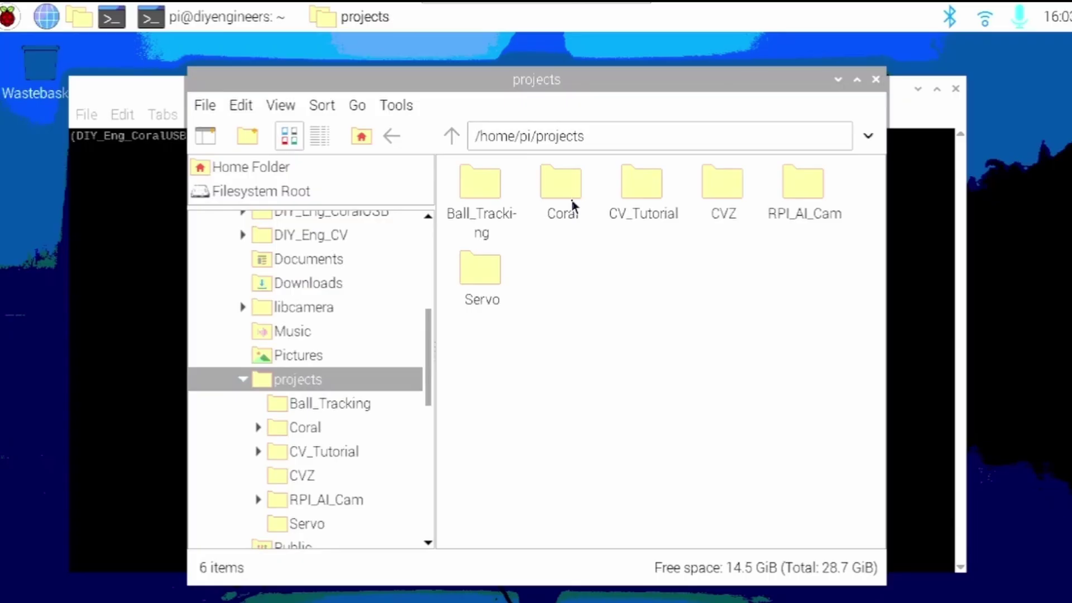
{"action": "double_click", "coordinate": [579, 194]}
{"action": "double_click", "coordinate": [494, 189]}
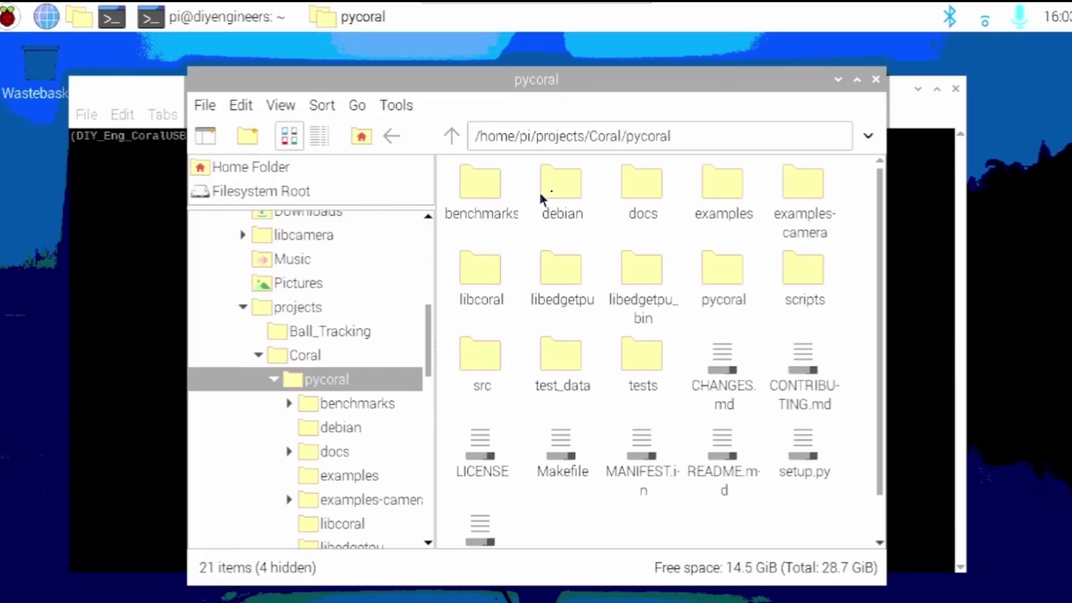
{"action": "double_click", "coordinate": [820, 193]}
{"action": "double_click", "coordinate": [740, 193]}
{"action": "left_click", "coordinate": [482, 187]}
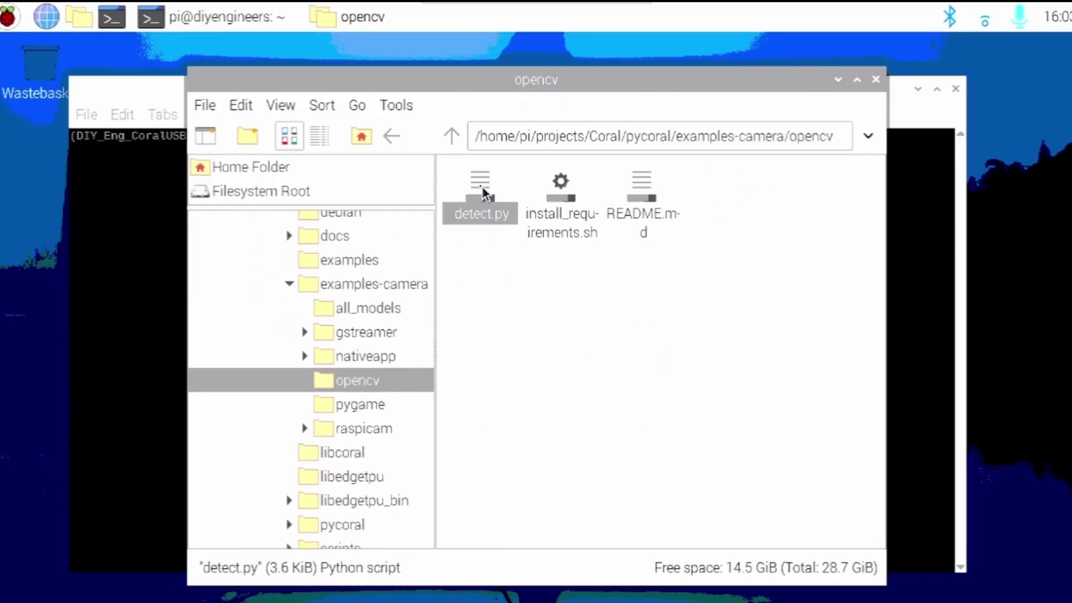
Step: Open detect.py in Geany and scroll through its model, labels and camera_idx defaults
{"action": "right_click", "coordinate": [483, 185]}
{"action": "left_click", "coordinate": [564, 232]}
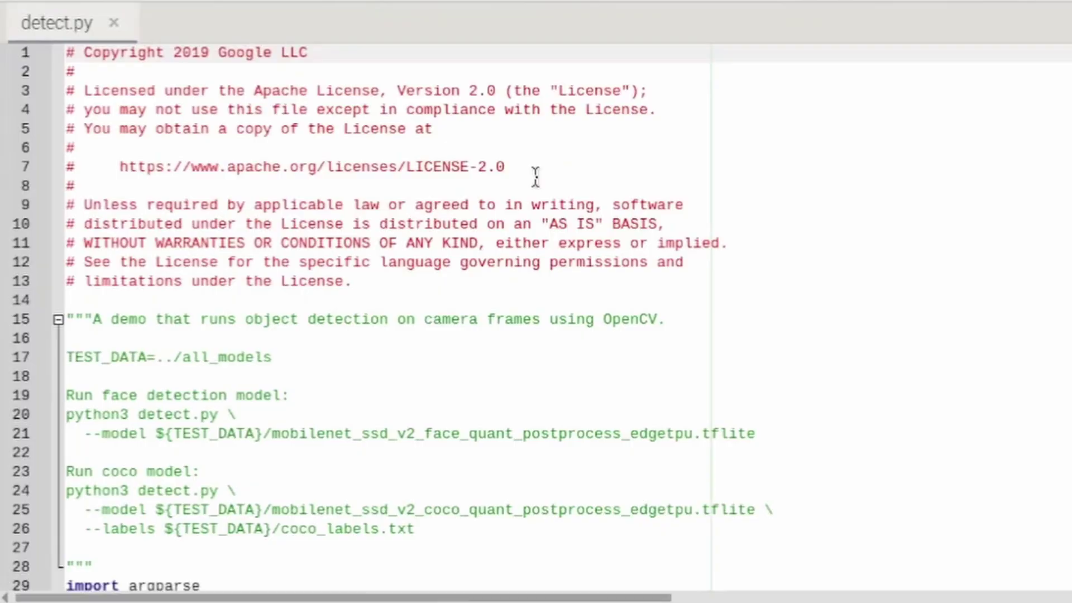
{"action": "scroll", "coordinate": [535, 178], "scroll_direction": "down", "scroll_amount": 4}
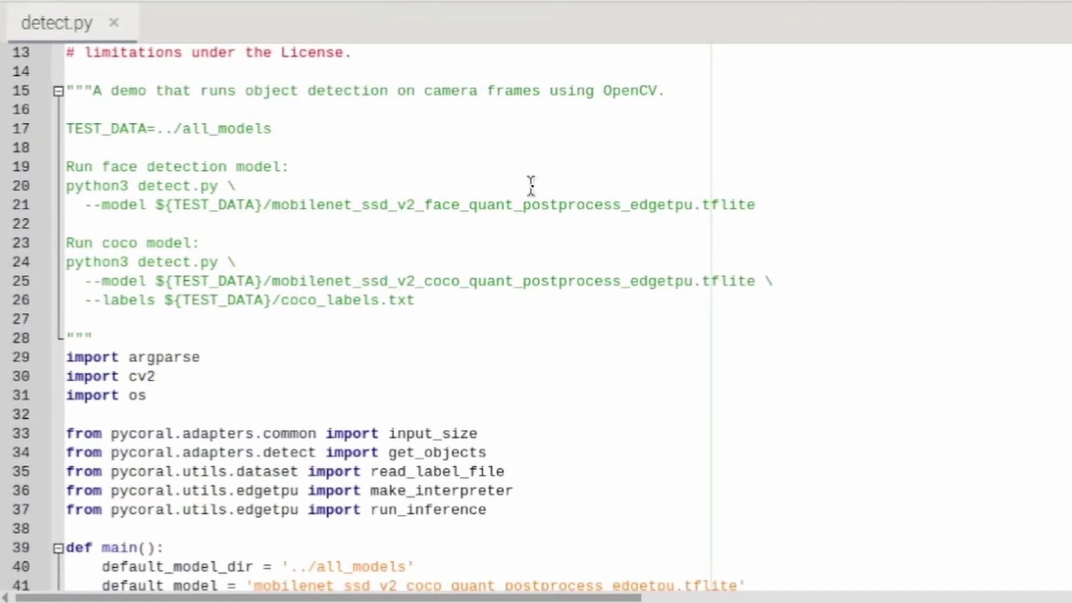
{"action": "scroll", "coordinate": [531, 185], "scroll_direction": "down", "scroll_amount": 6}
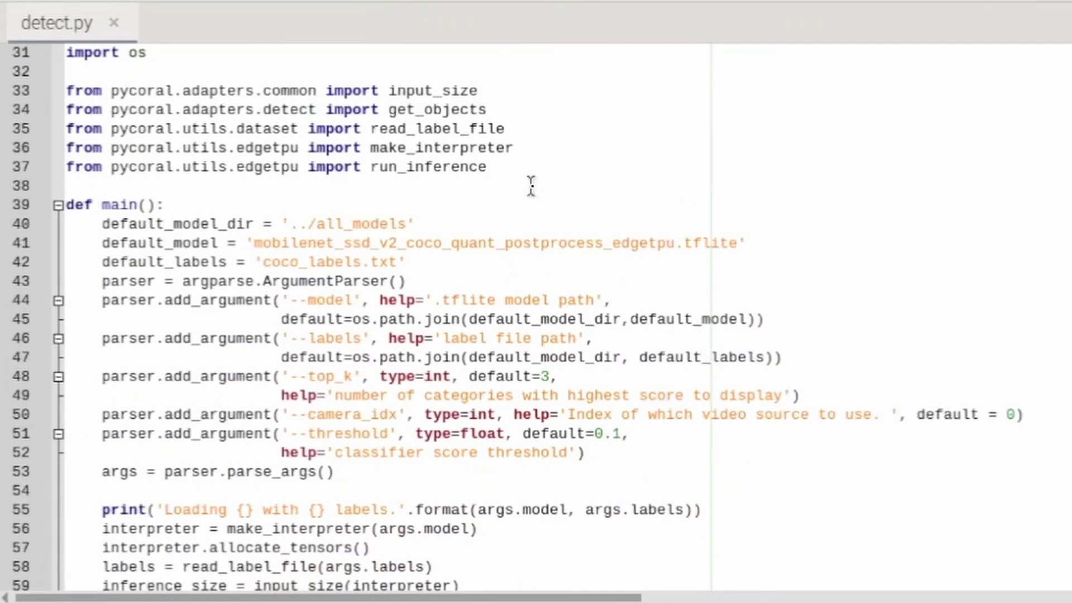
{"action": "scroll", "coordinate": [531, 185], "scroll_direction": "down", "scroll_amount": 2}
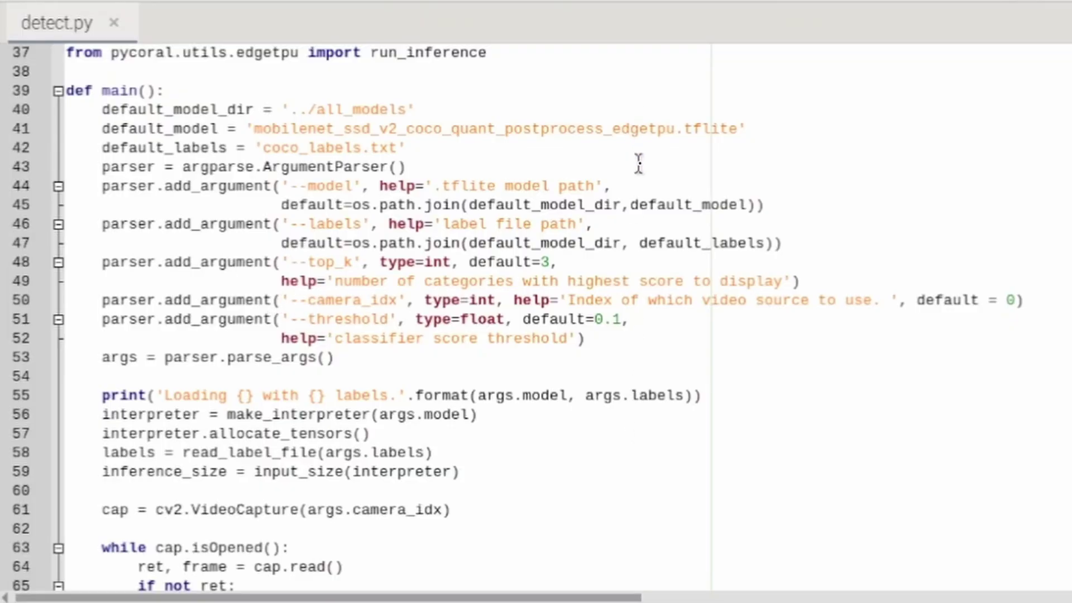
Step: Copy the opencv folder path from the file manager's address bar
{"action": "key", "text": "alt+Tab"}
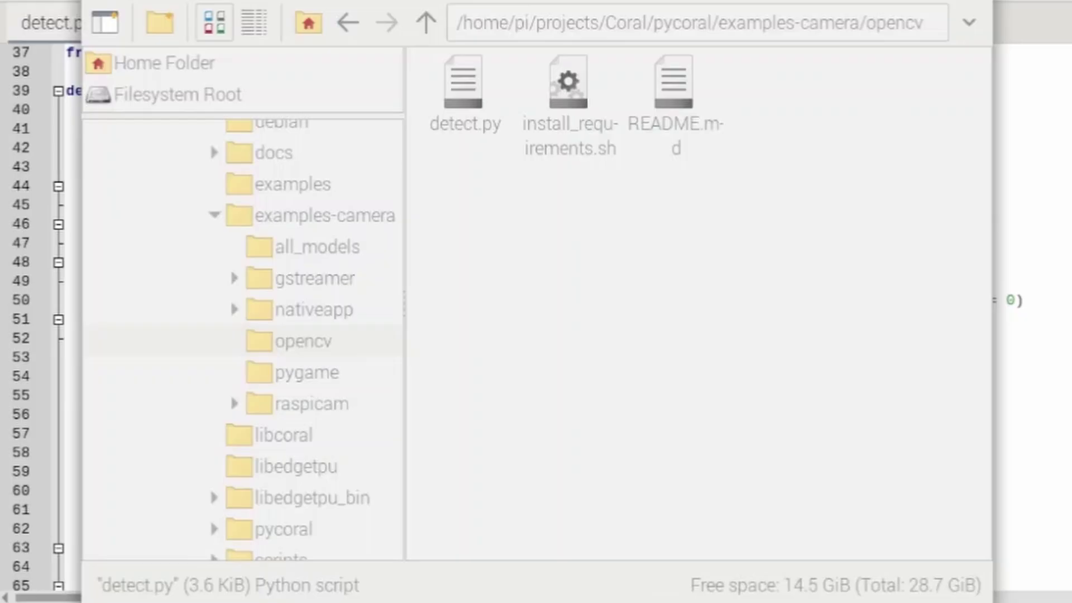
{"action": "left_click_drag", "start_coordinate": [536, 24], "coordinate": [948, 51]}
{"action": "key", "text": "alt+Tab"}
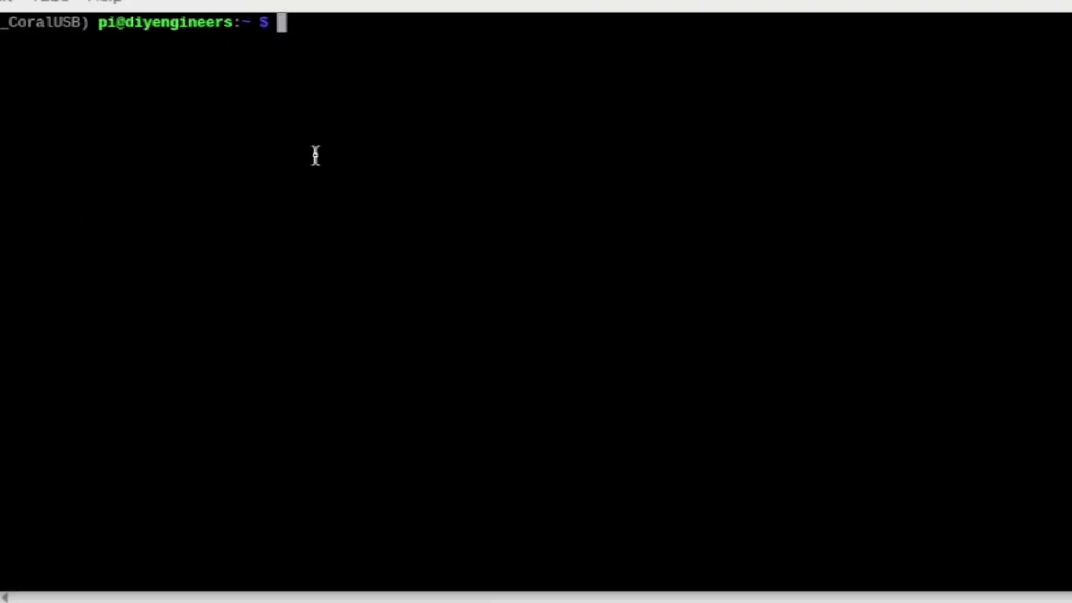
Step: Change into the pasted examples-camera/opencv path and run the detect.py camera demo
{"action": "type", "text": "cd"}
{"action": "key", "text": "ctrl+shift+v"}
{"action": "key", "text": "Return"}
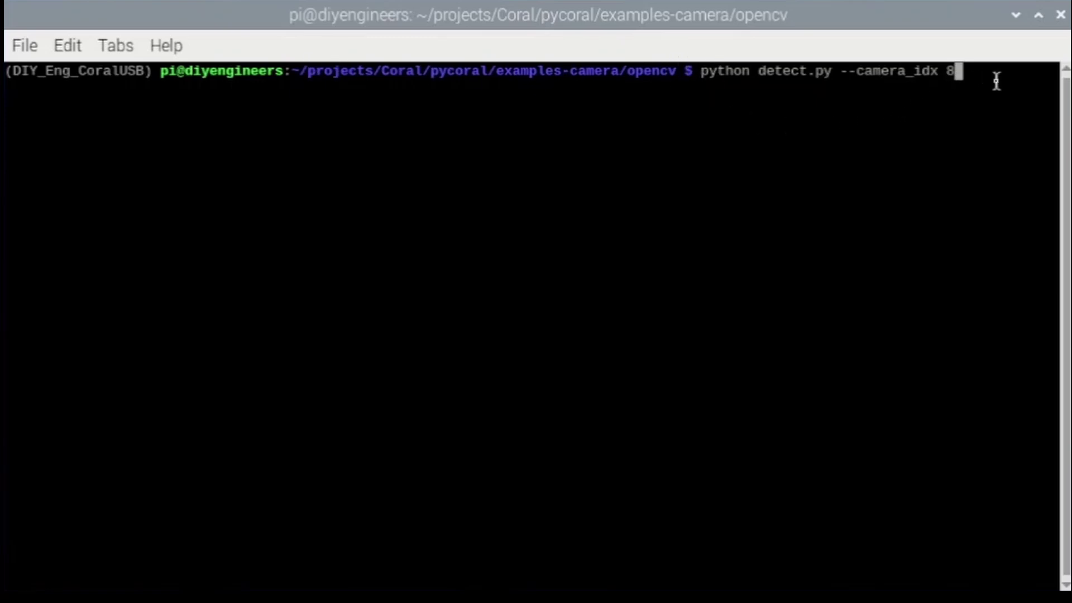
{"action": "key", "text": "Return"}
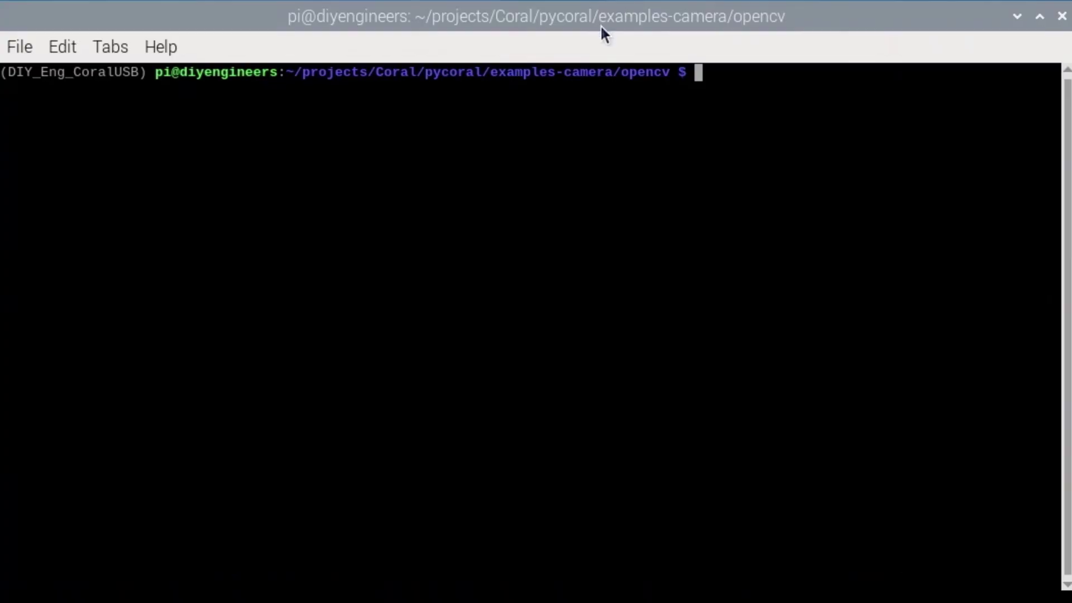
Step: Run python detect_FPS.py --camera_idx 0 for live detection with FPS, then quit with q
{"action": "type", "text": "python detect_FPS.py --camera_idx 0"}
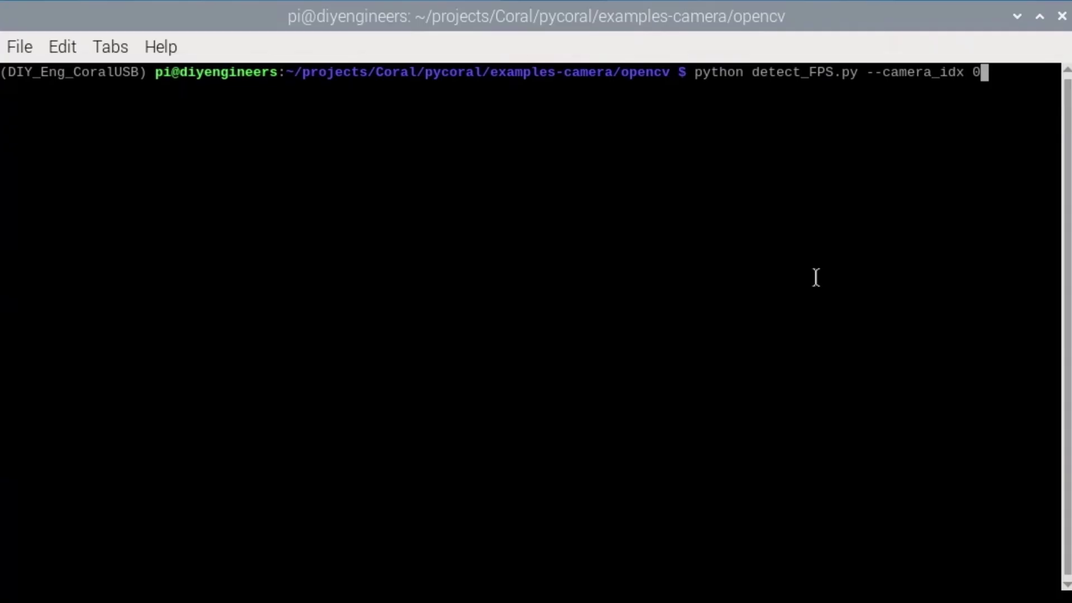
{"action": "key", "text": "Return"}
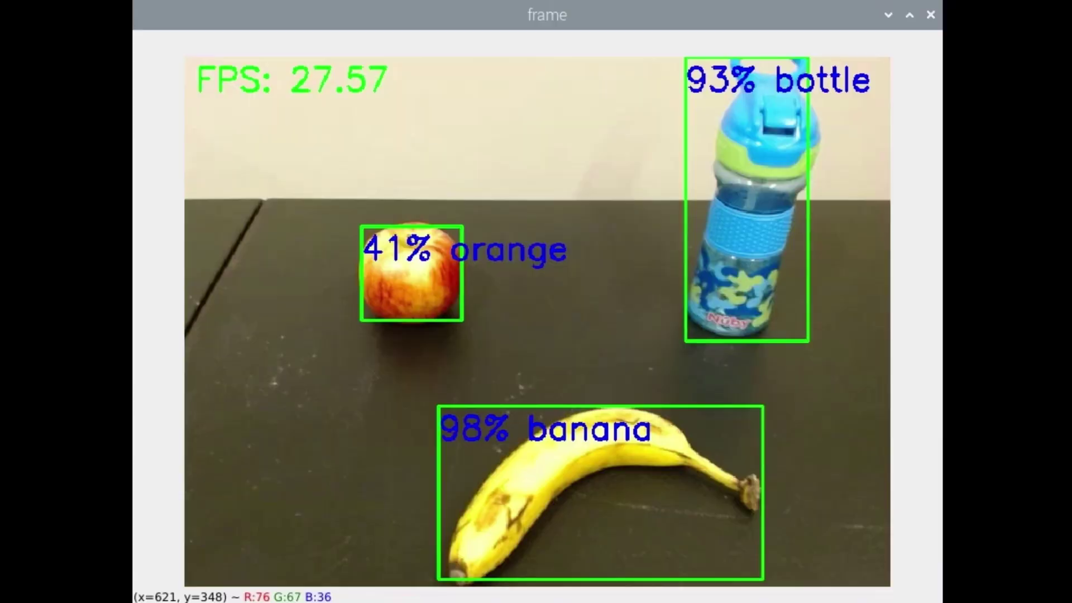
{"action": "key", "text": "q"}
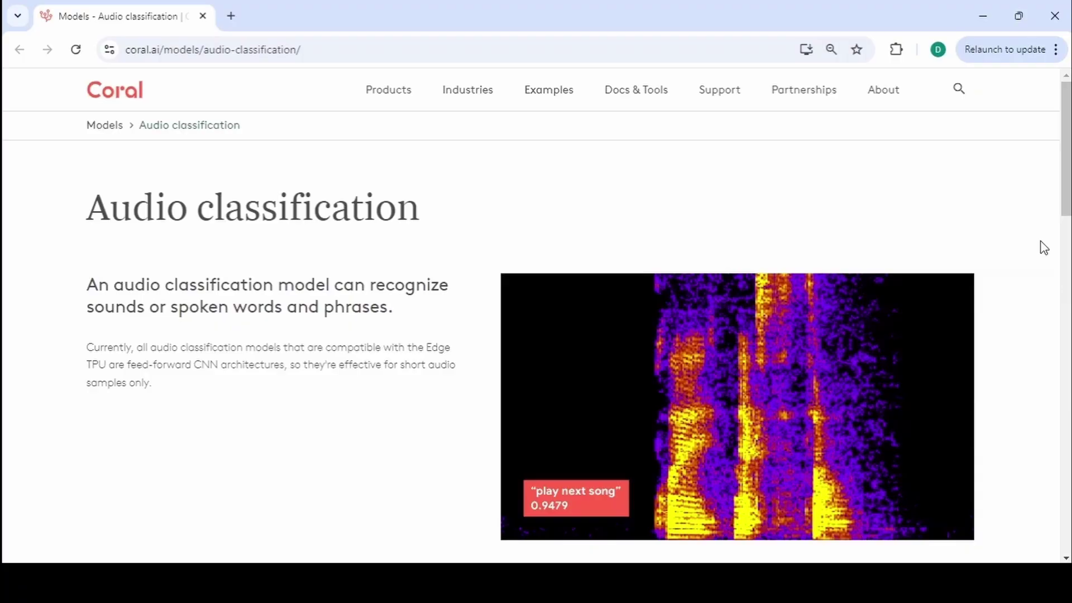
Step: Open the Keyphrase detector's GitHub repository in a new tab, moved into its own window
{"action": "scroll", "coordinate": [1043, 247], "scroll_direction": "down", "scroll_amount": 10}
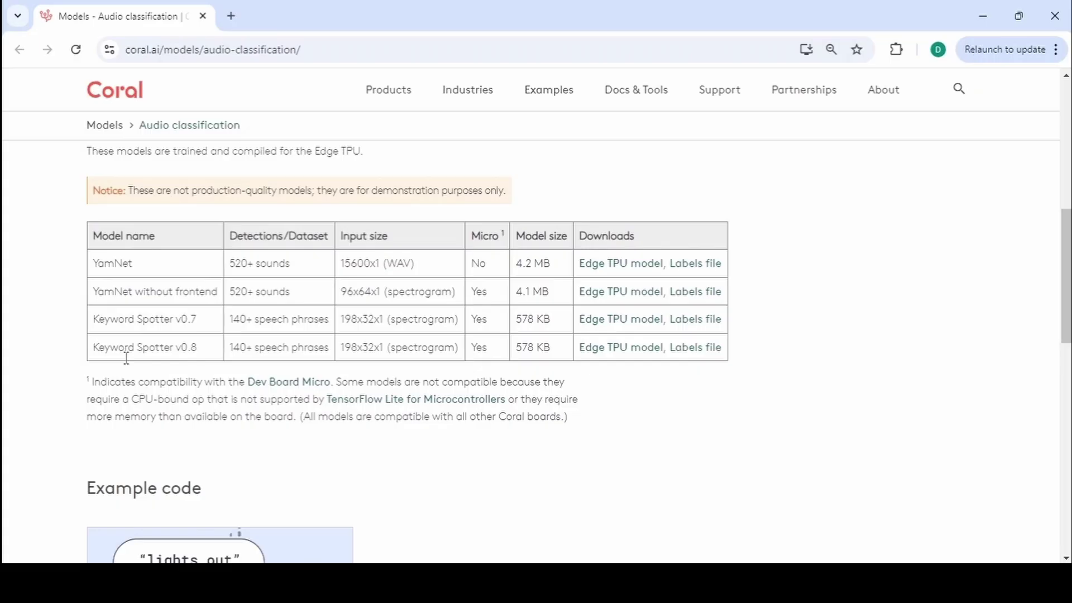
{"action": "scroll", "coordinate": [718, 419], "scroll_direction": "down", "scroll_amount": 5}
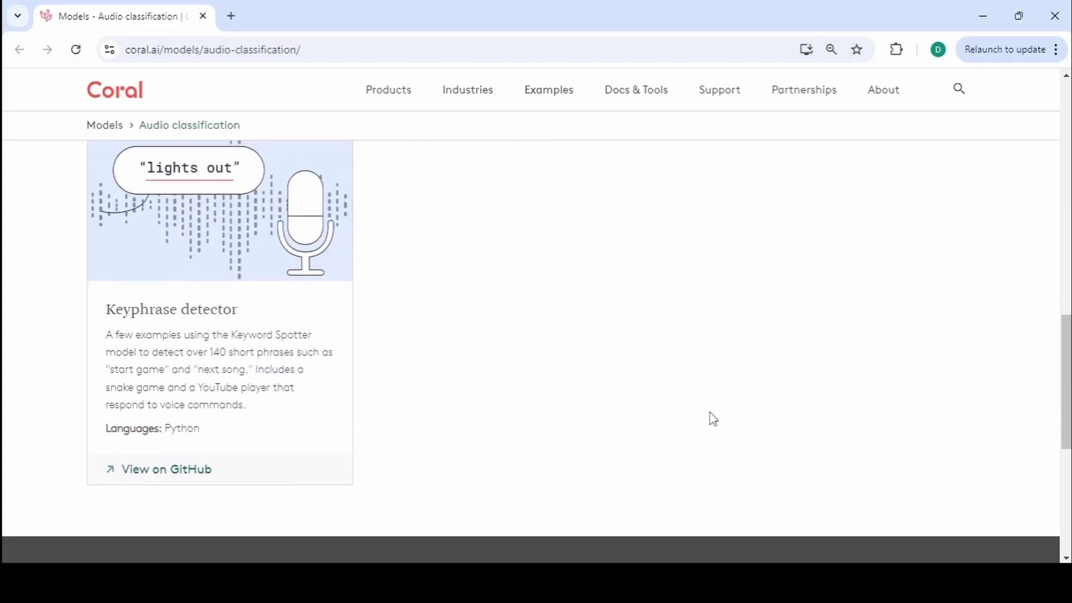
{"action": "right_click", "coordinate": [144, 549]}
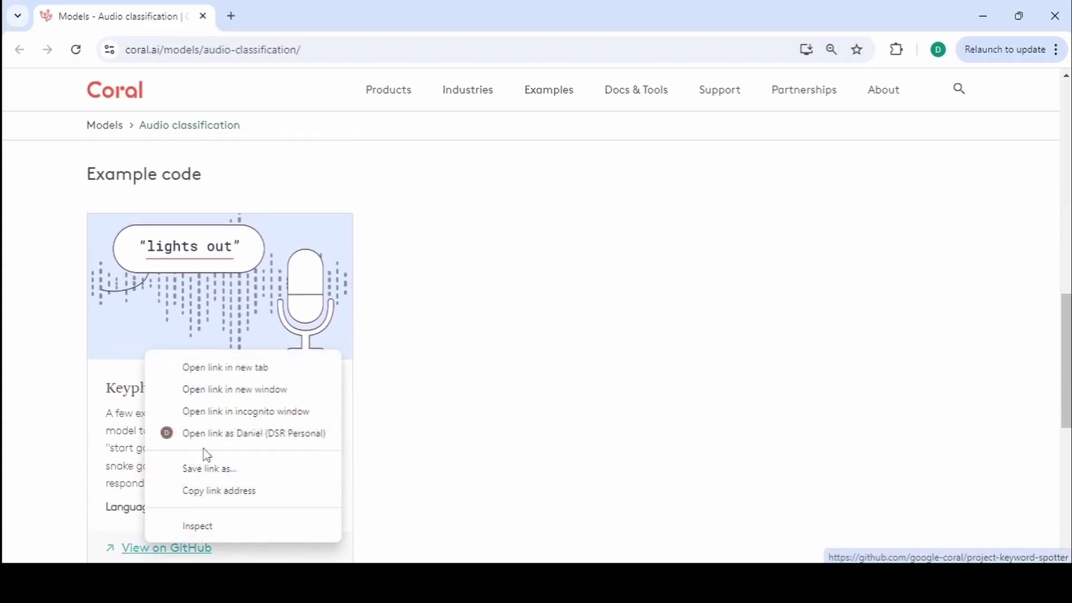
{"action": "left_click", "coordinate": [213, 368]}
{"action": "left_click_drag", "start_coordinate": [311, 15], "coordinate": [1004, 302]}
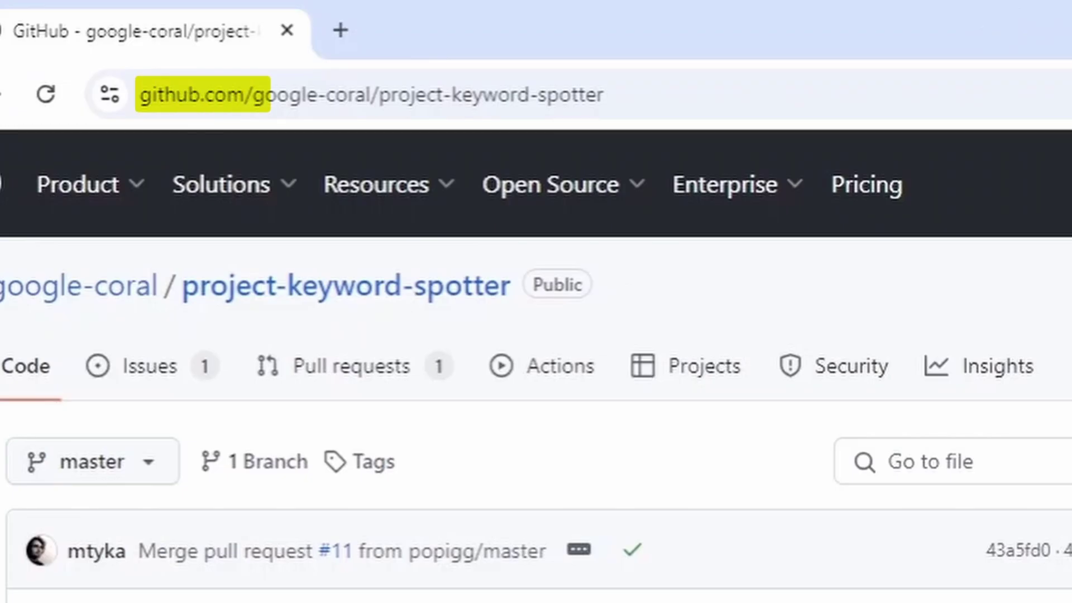
Step: Copy the project-keyword-spotter HTTPS clone URL and close the clone menu
{"action": "scroll", "coordinate": [463, 416], "scroll_direction": "down", "scroll_amount": 3}
{"action": "scroll", "coordinate": [536, 363], "scroll_direction": "down", "scroll_amount": 2}
{"action": "scroll", "coordinate": [536, 363], "scroll_direction": "up", "scroll_amount": 5}
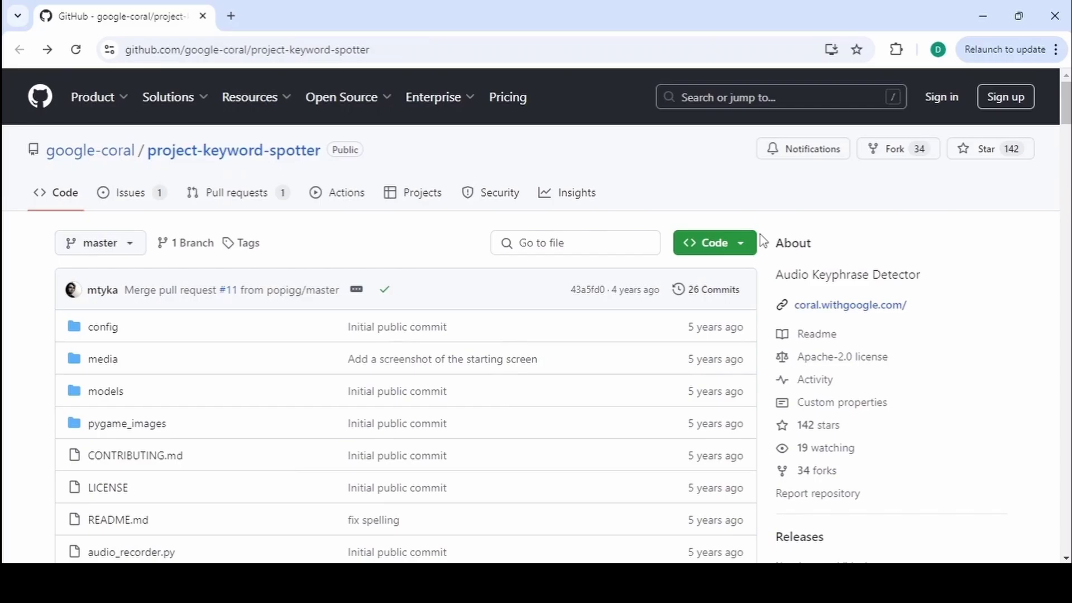
{"action": "left_click", "coordinate": [746, 251]}
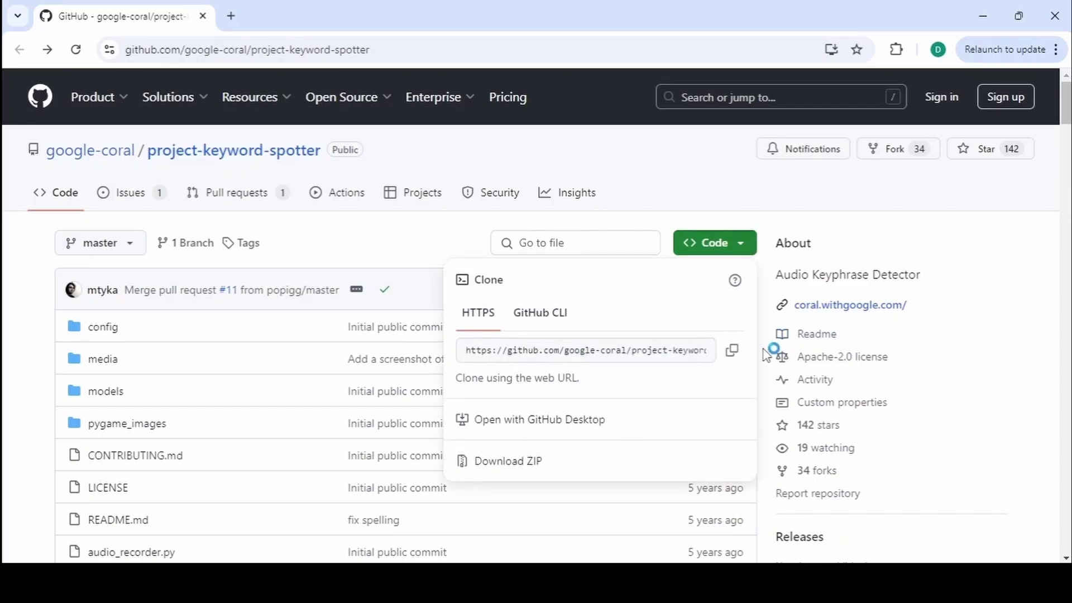
{"action": "left_click", "coordinate": [732, 360]}
{"action": "left_click", "coordinate": [1008, 407]}
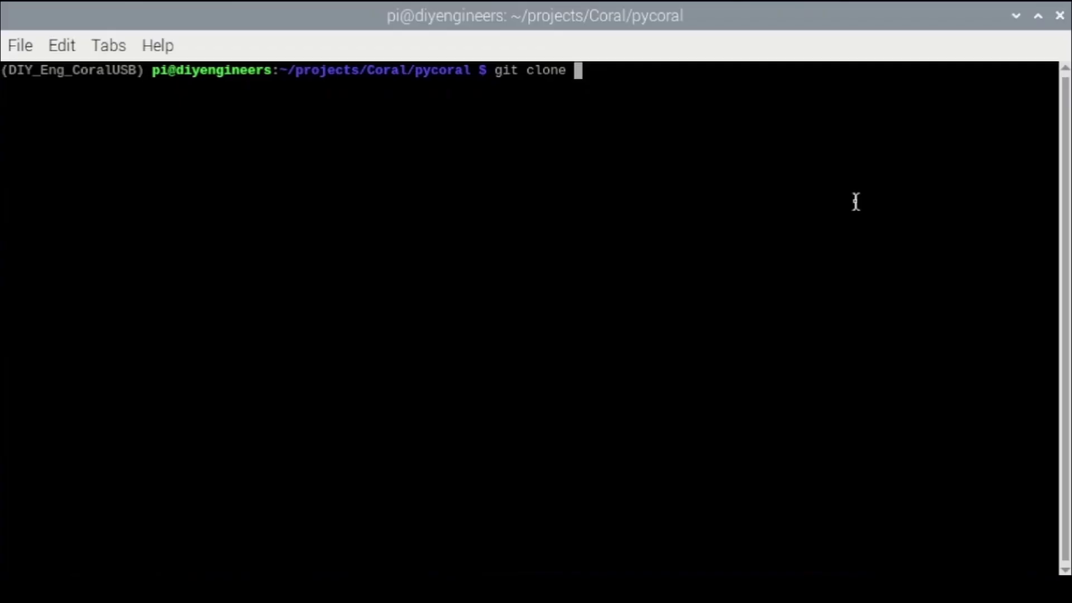
Step: Paste the project-keyword-spotter URL after git clone and run the clone
{"action": "right_click", "coordinate": [852, 202]}
{"action": "left_click", "coordinate": [892, 303]}
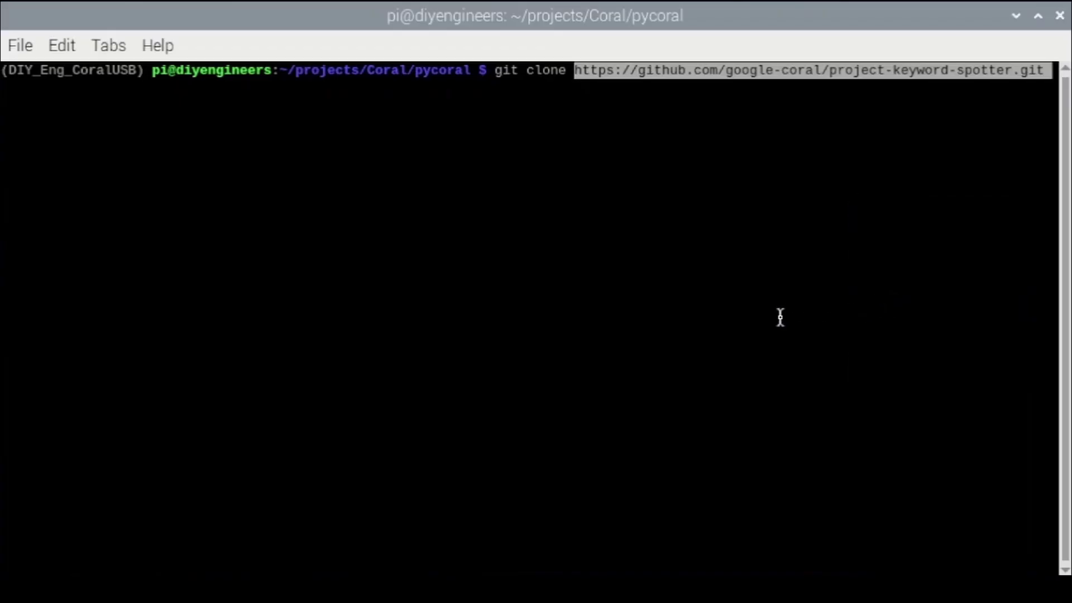
{"action": "key", "text": "Return"}
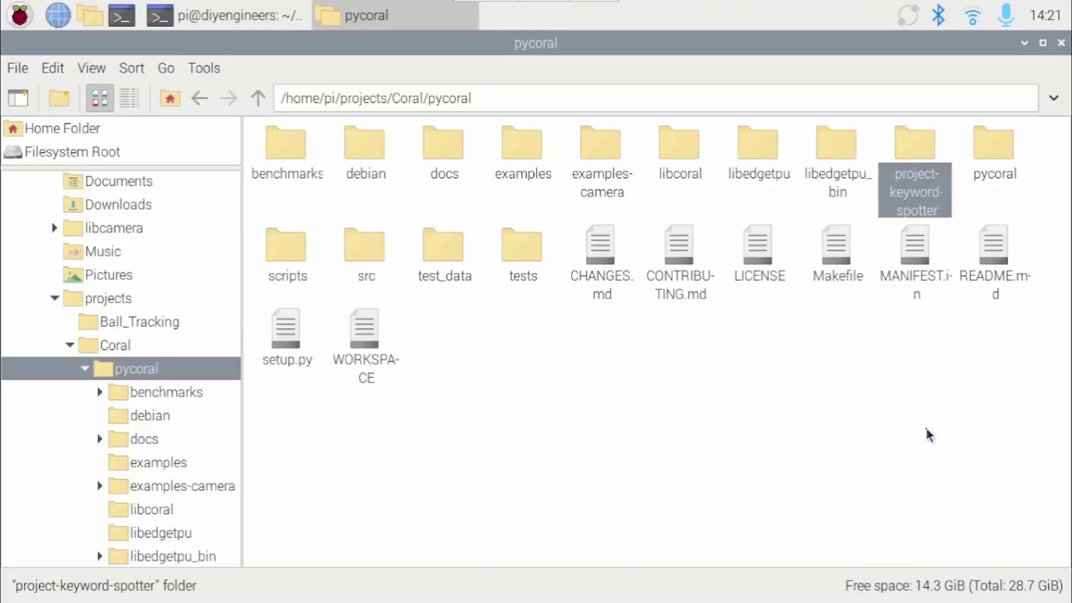
Step: Deselect the project-keyword-spotter folder and minimize the pycoral file manager window
{"action": "left_click", "coordinate": [924, 433]}
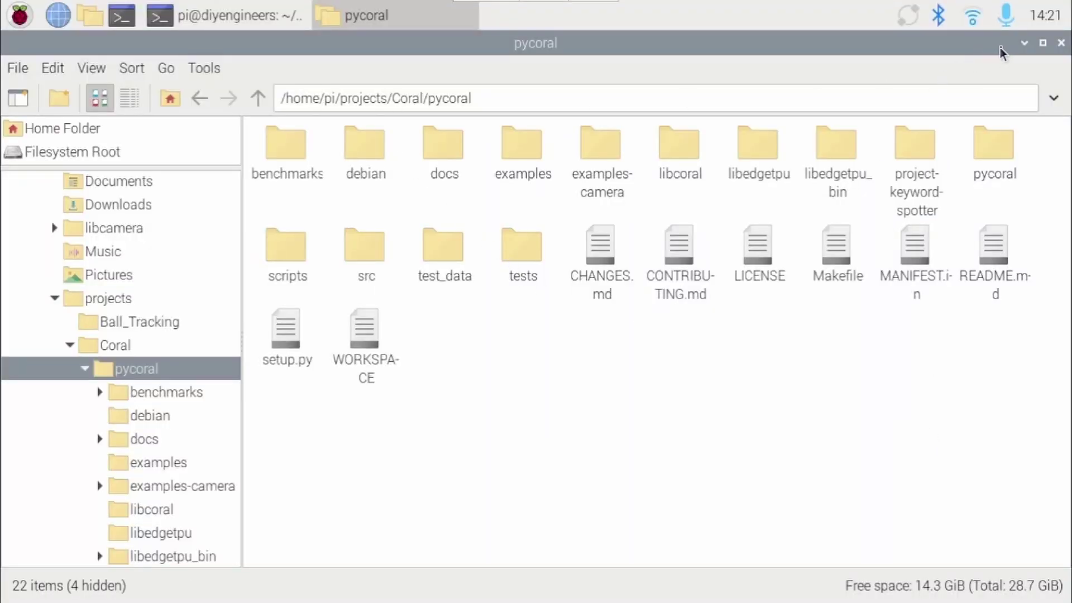
{"action": "left_click", "coordinate": [1023, 42]}
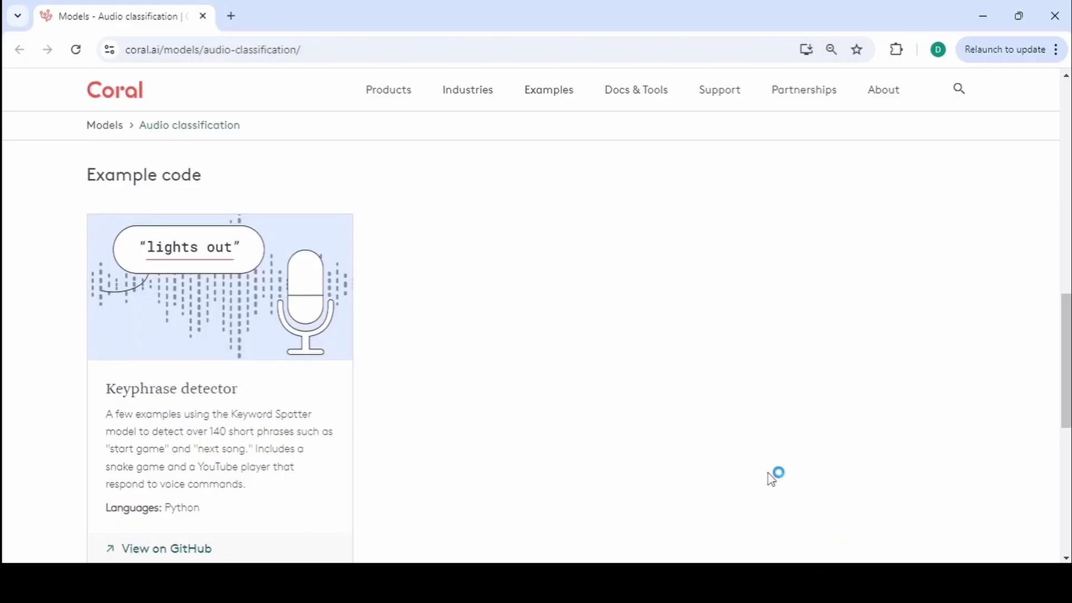
Step: Open a Keyword Spotter model's labels file in a new tab and scroll its phrase list
{"action": "scroll", "coordinate": [771, 477], "scroll_direction": "up", "scroll_amount": 5}
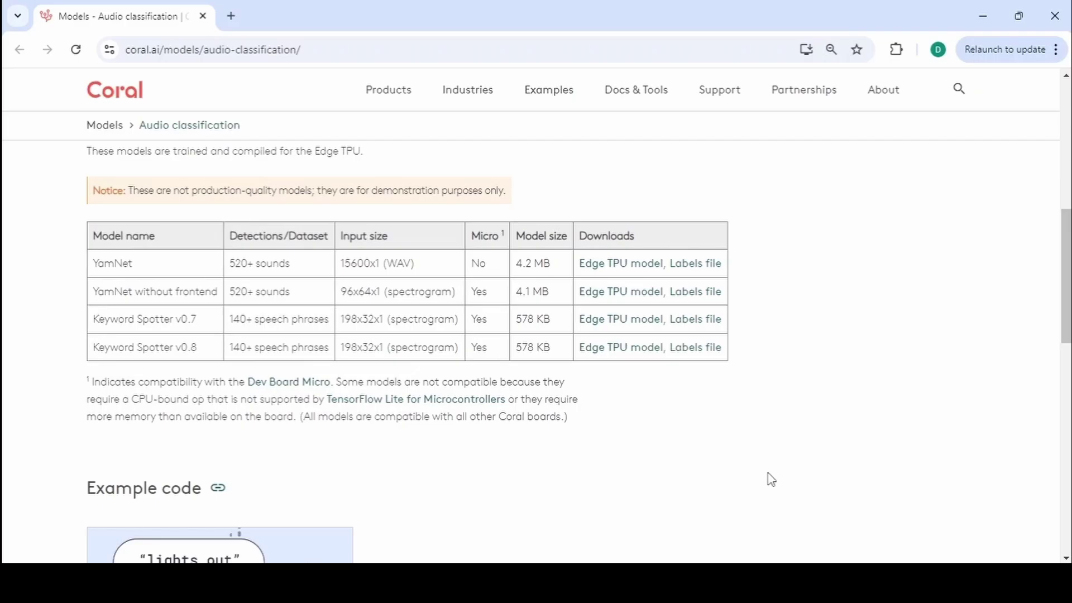
{"action": "right_click", "coordinate": [702, 349]}
{"action": "left_click", "coordinate": [749, 363]}
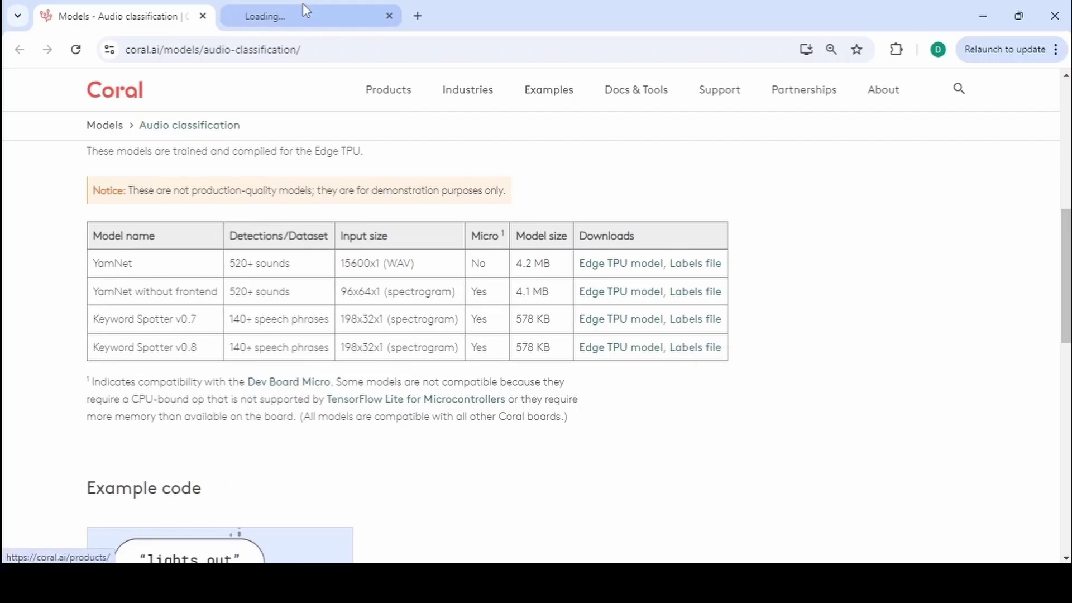
{"action": "left_click", "coordinate": [307, 11]}
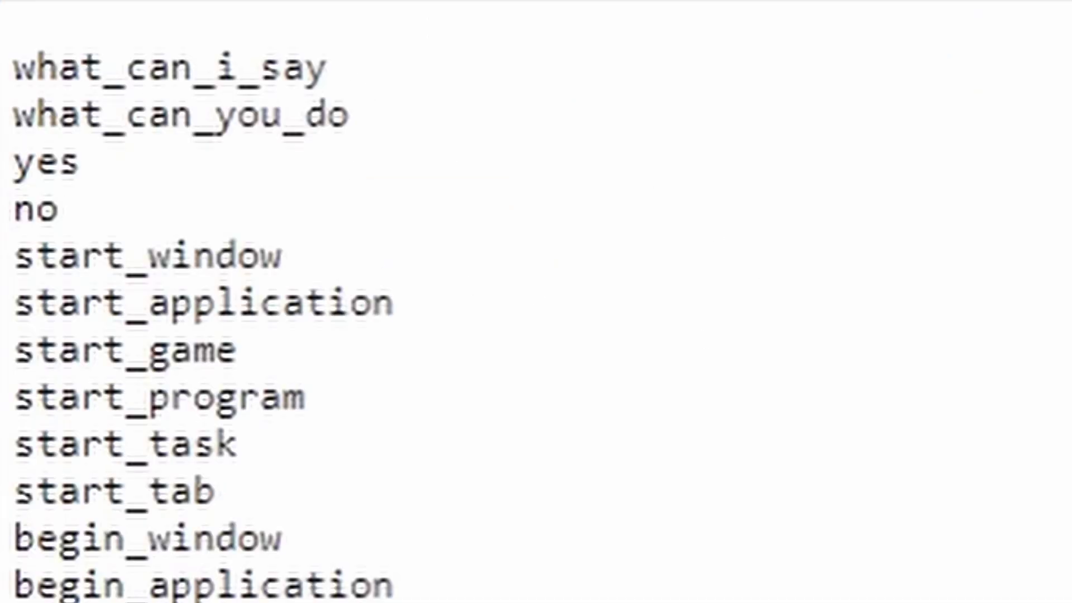
{"action": "scroll", "coordinate": [379, 279], "scroll_direction": "down", "scroll_amount": 10}
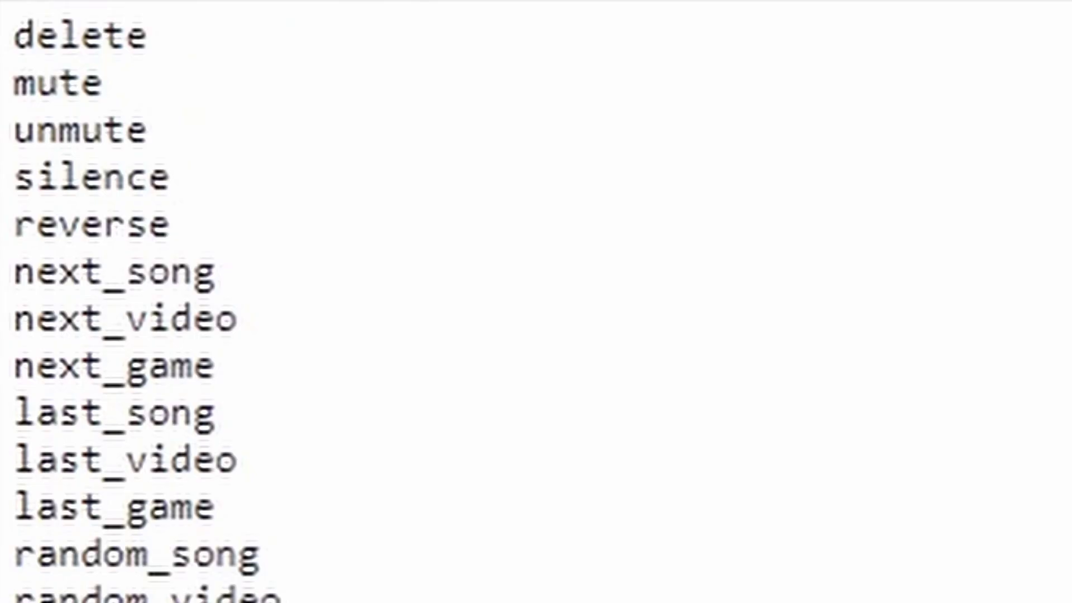
{"action": "scroll", "coordinate": [379, 279], "scroll_direction": "down", "scroll_amount": 5}
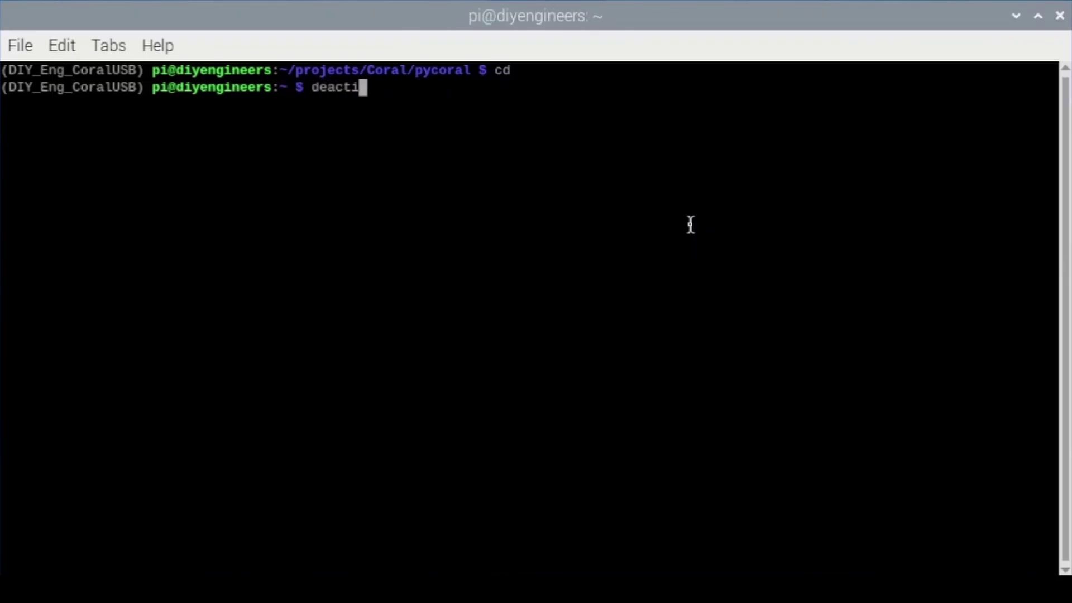
Step: Deactivate the virtual environment and install the SDL and ffmpeg development libraries
{"action": "type", "text": "deactivate"}
{"action": "key", "text": "Return"}
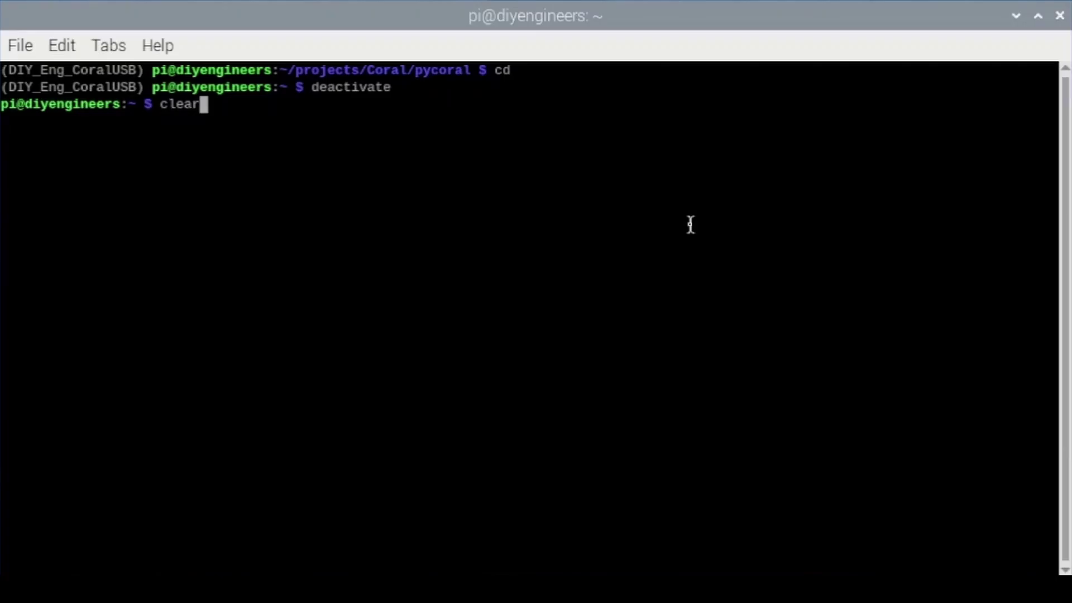
{"action": "type", "text": "clear"}
{"action": "key", "text": "Return"}
{"action": "key", "text": "ctrl+shift+v"}
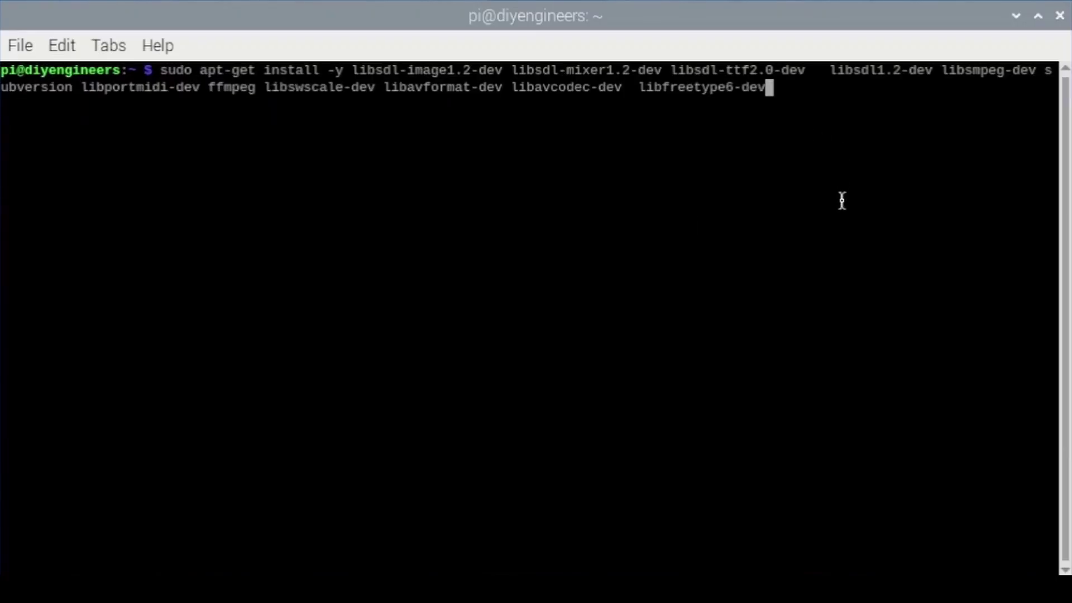
{"action": "key", "text": "Return"}
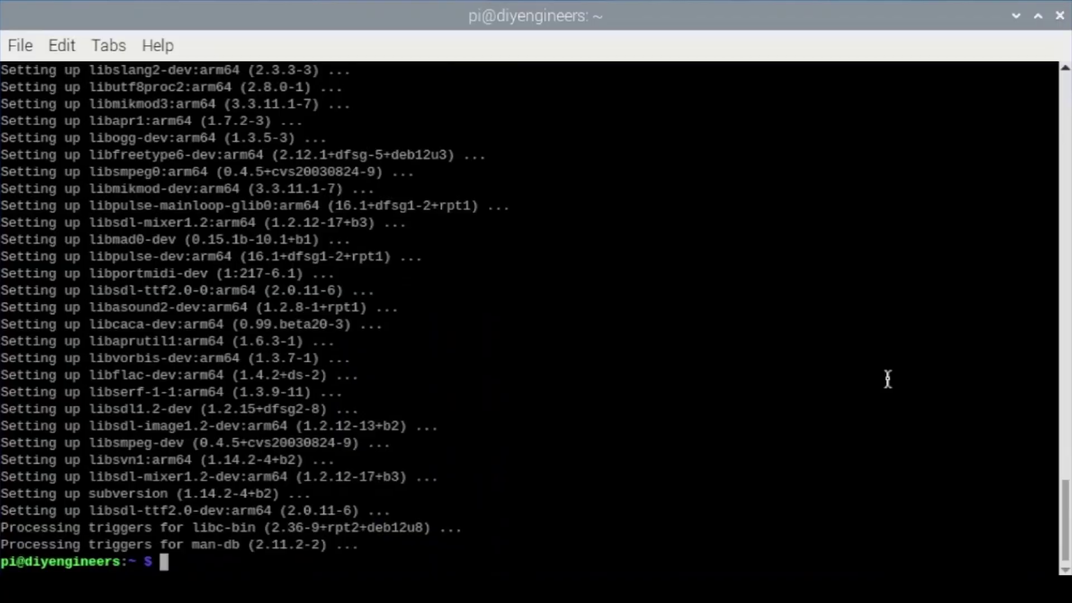
Step: Install portaudio19-dev with sudo apt-get, confirming the extra packages with Y
{"action": "type", "text": "clear"}
{"action": "key", "text": "Return"}
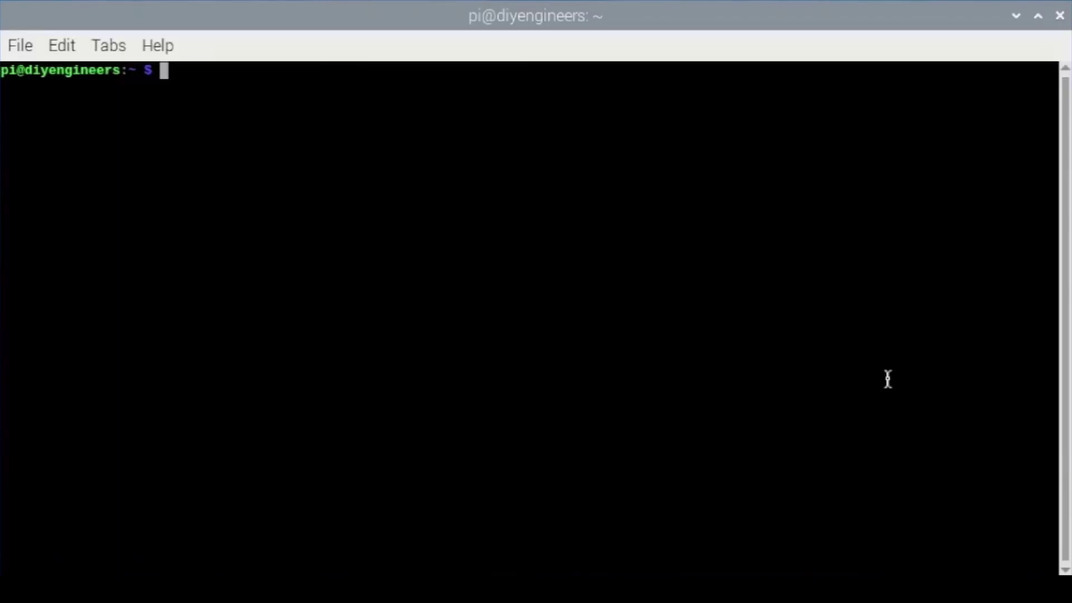
{"action": "type", "text": "sudo apt-get install po"}
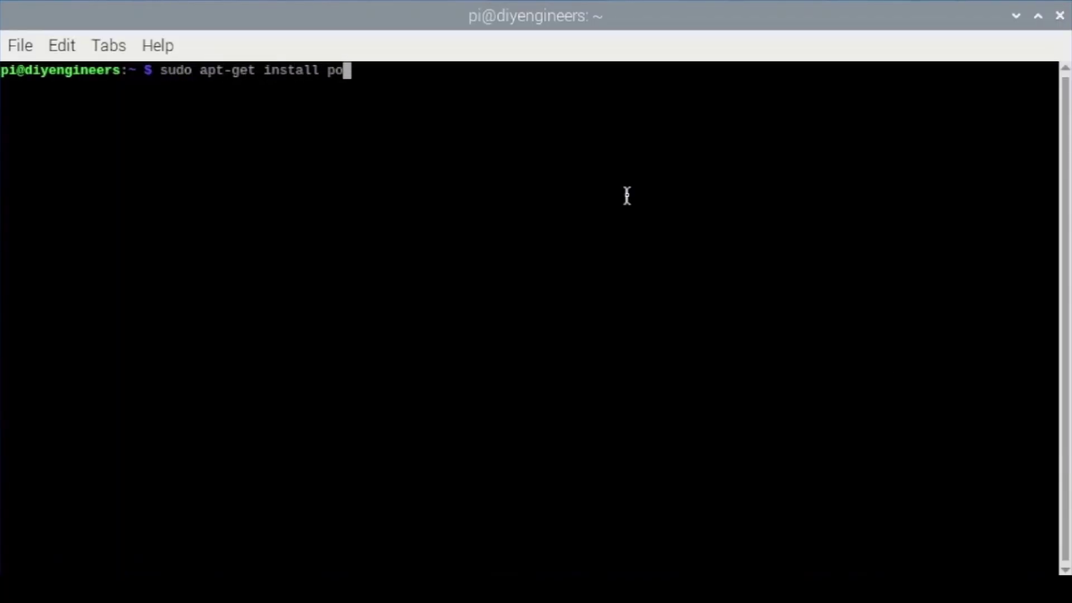
{"action": "type", "text": "rtaudio19-dev"}
{"action": "key", "text": "Return"}
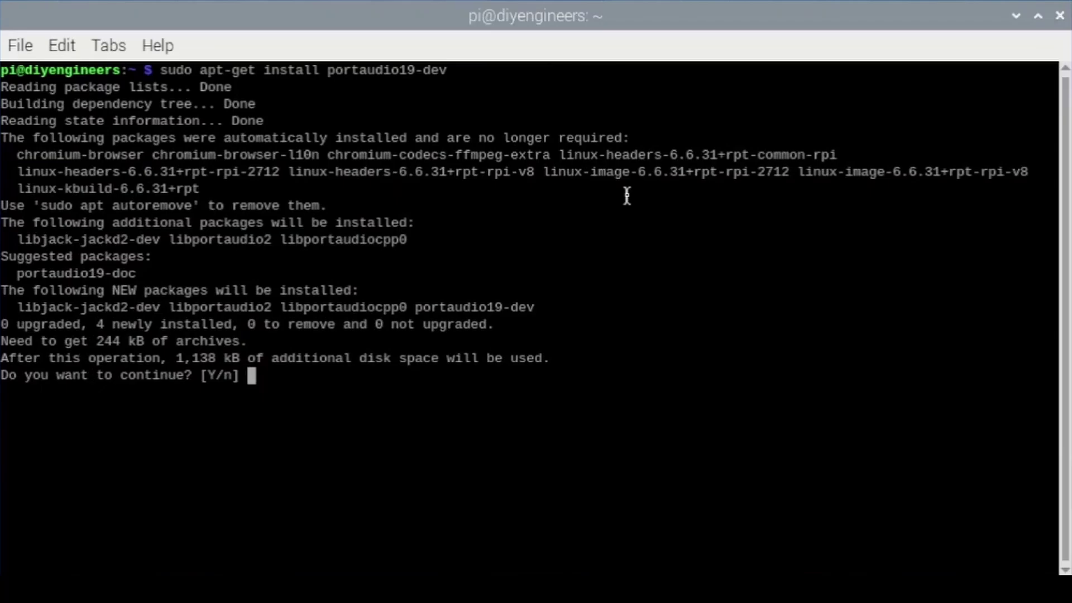
{"action": "type", "text": "Y"}
{"action": "key", "text": "Return"}
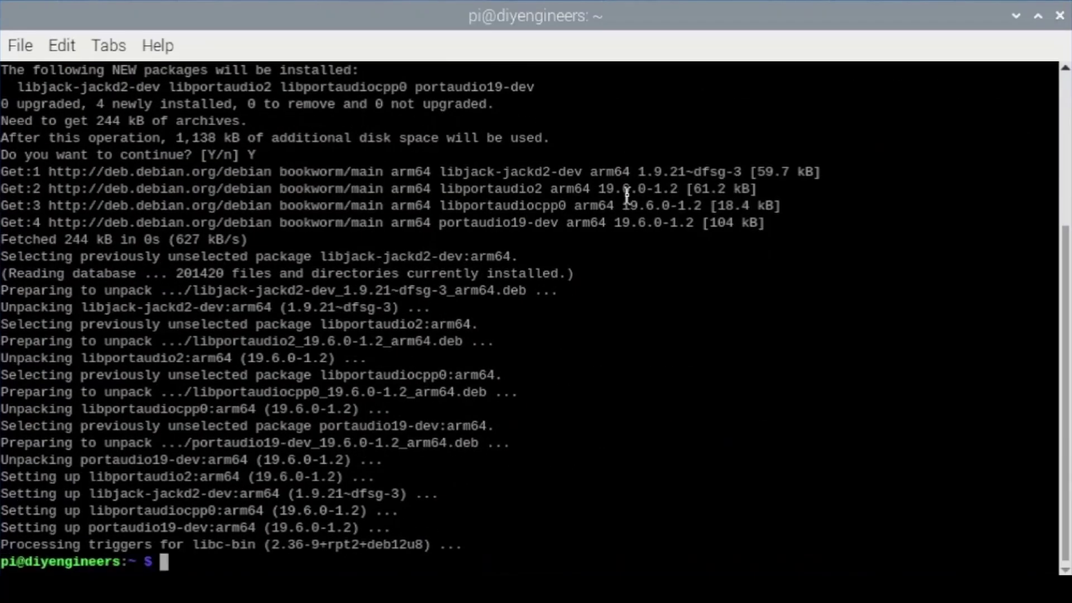
Step: Reactivate the DIY_Eng_CoralUSB virtual environment with the pasted source command
{"action": "type", "text": "clear"}
{"action": "key", "text": "Return"}
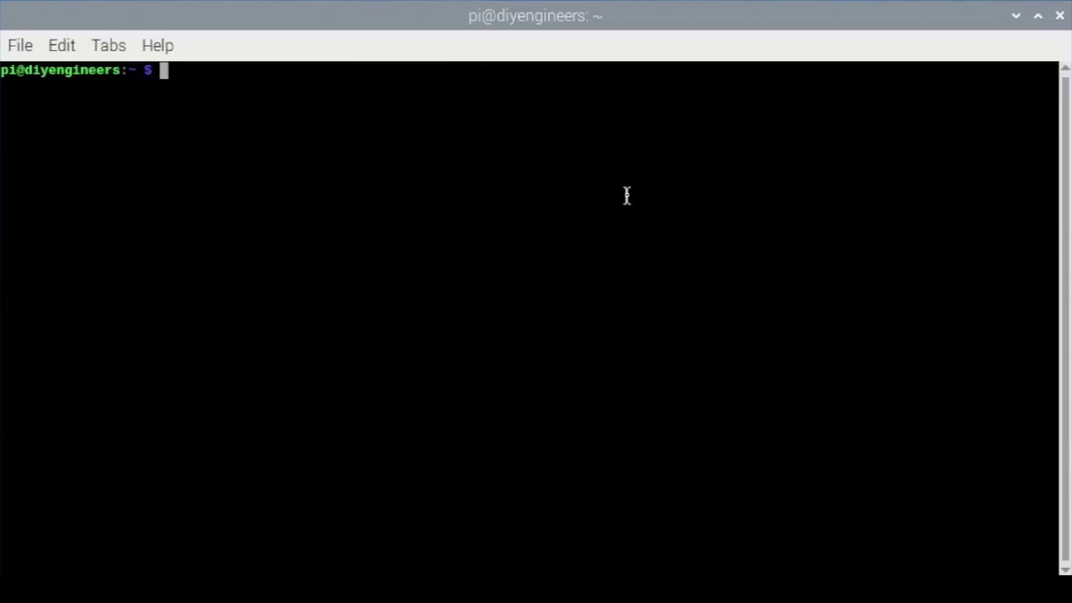
{"action": "type", "text": "source DIY_Eng_CoralUSB/bin/activate"}
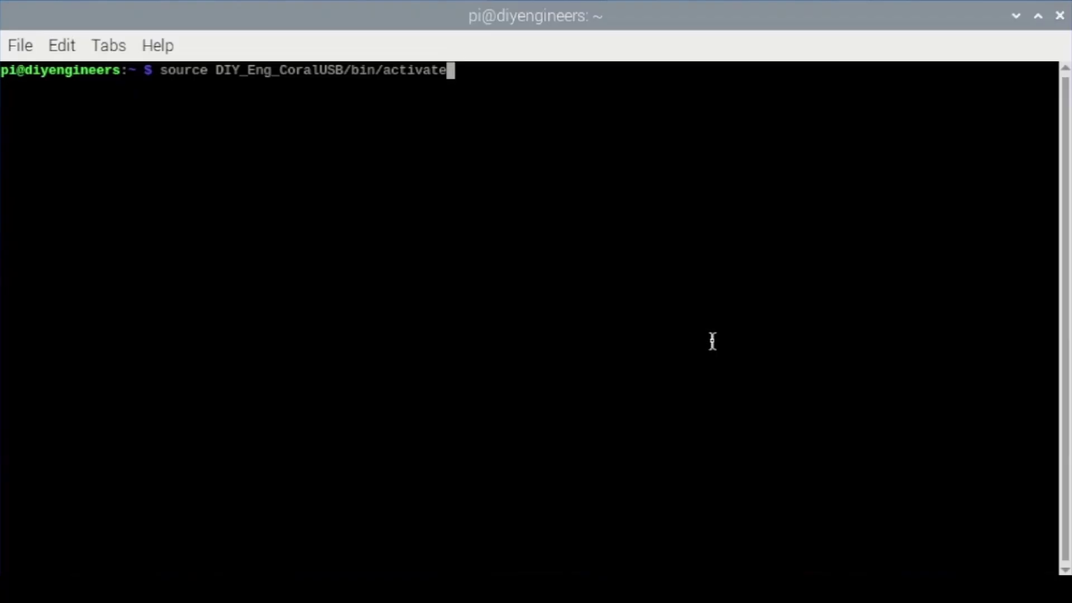
{"action": "key", "text": "Return"}
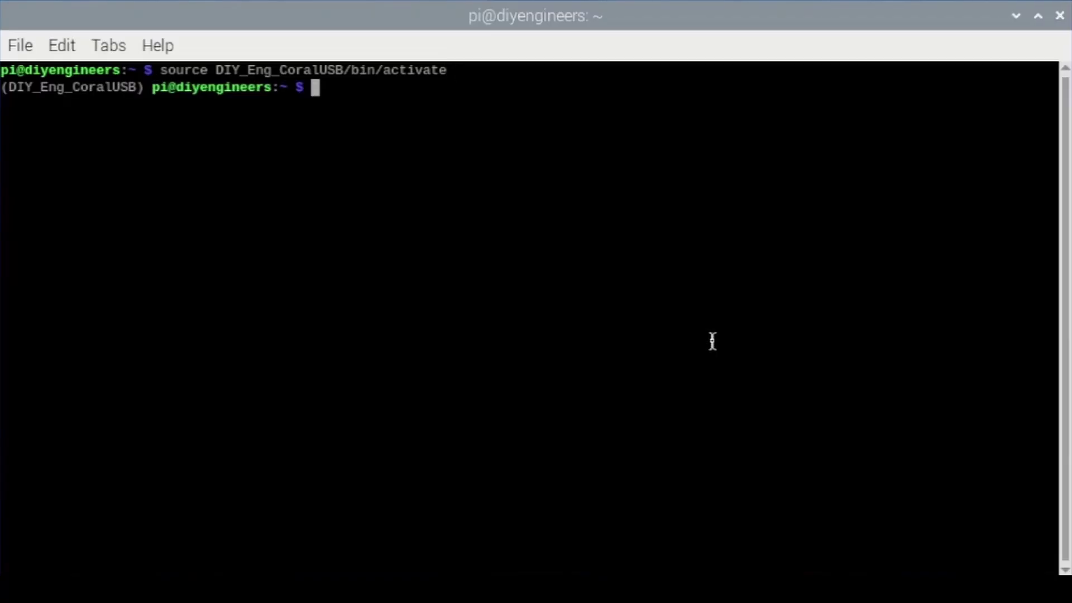
Step: Install pyaudio and scipy with pip inside the environment
{"action": "type", "text": "clear"}
{"action": "key", "text": "Return"}
{"action": "type", "text": "pip install pyaudio"}
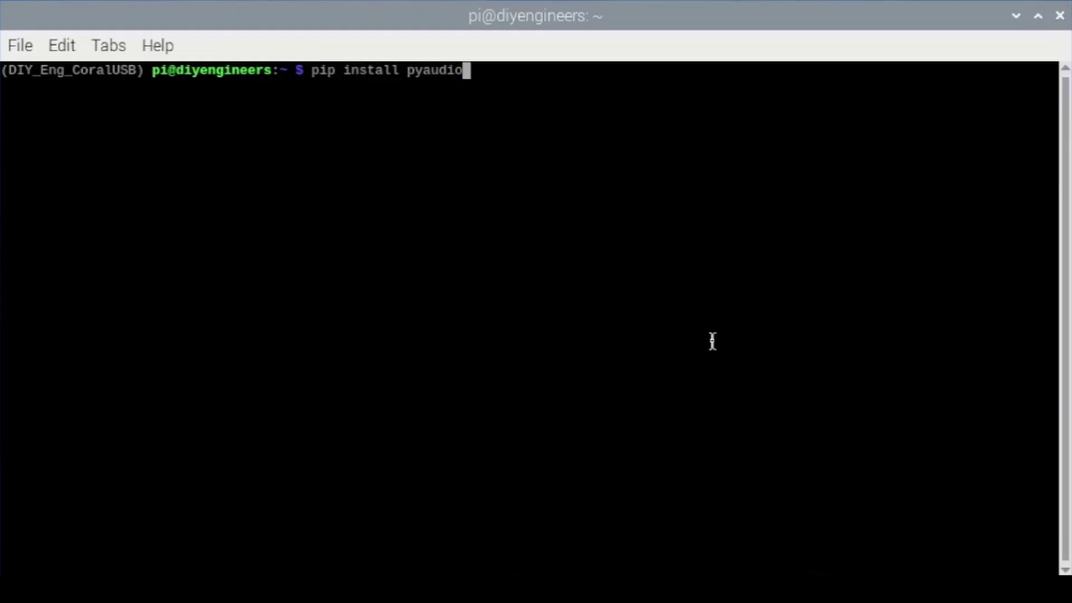
{"action": "key", "text": "Return"}
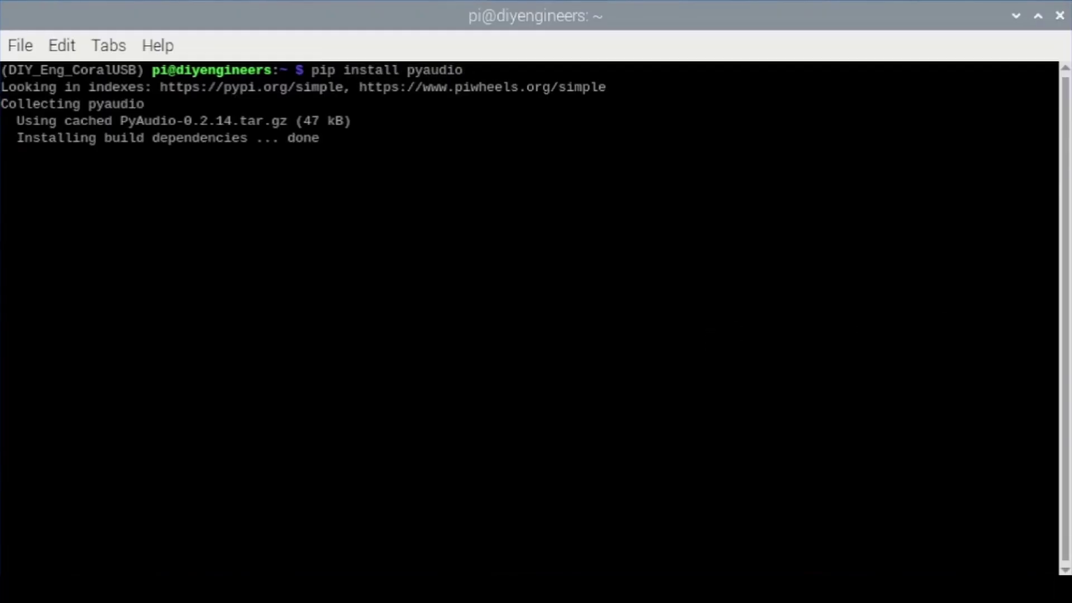
{"action": "type", "text": "clear"}
{"action": "key", "text": "Return"}
{"action": "type", "text": "pip instal"}
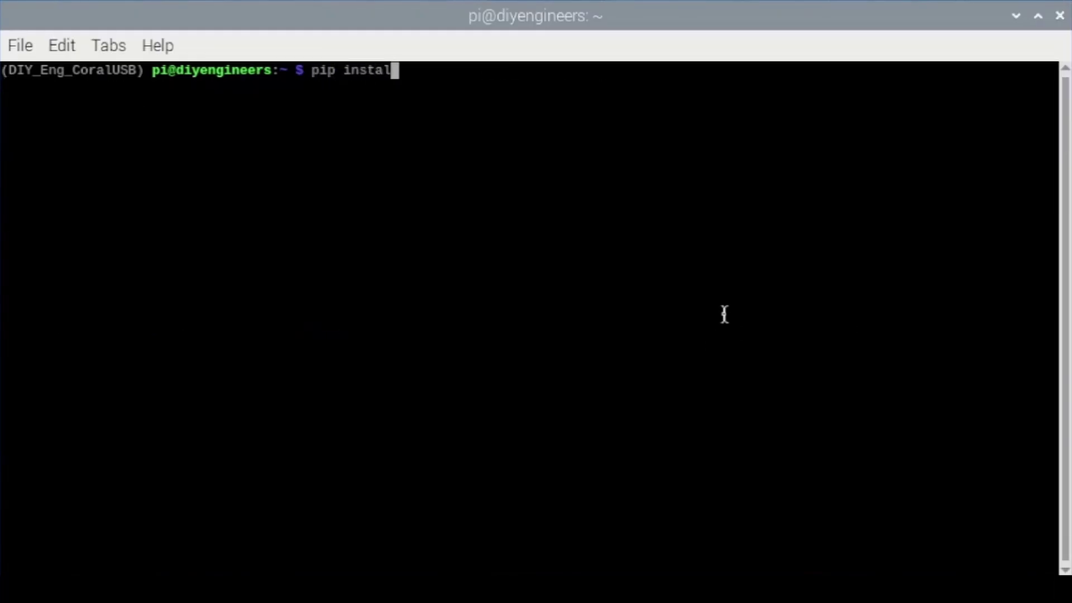
{"action": "type", "text": "l scipy"}
{"action": "key", "text": "Return"}
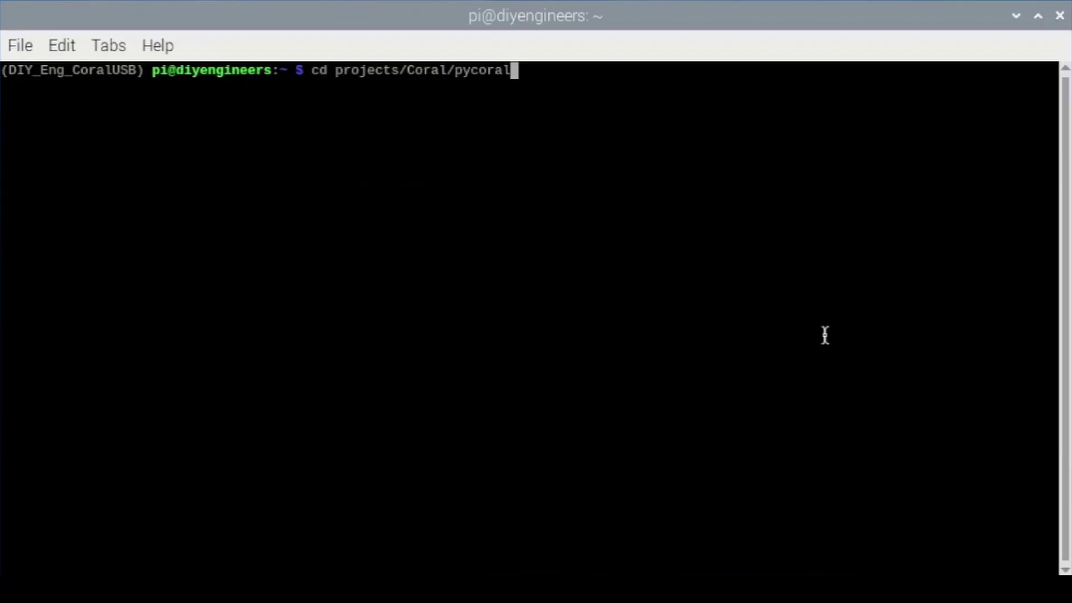
Step: Move into the pycoral folder and then its project-keyword-spotter subfolder, clearing the screen
{"action": "key", "text": "Return"}
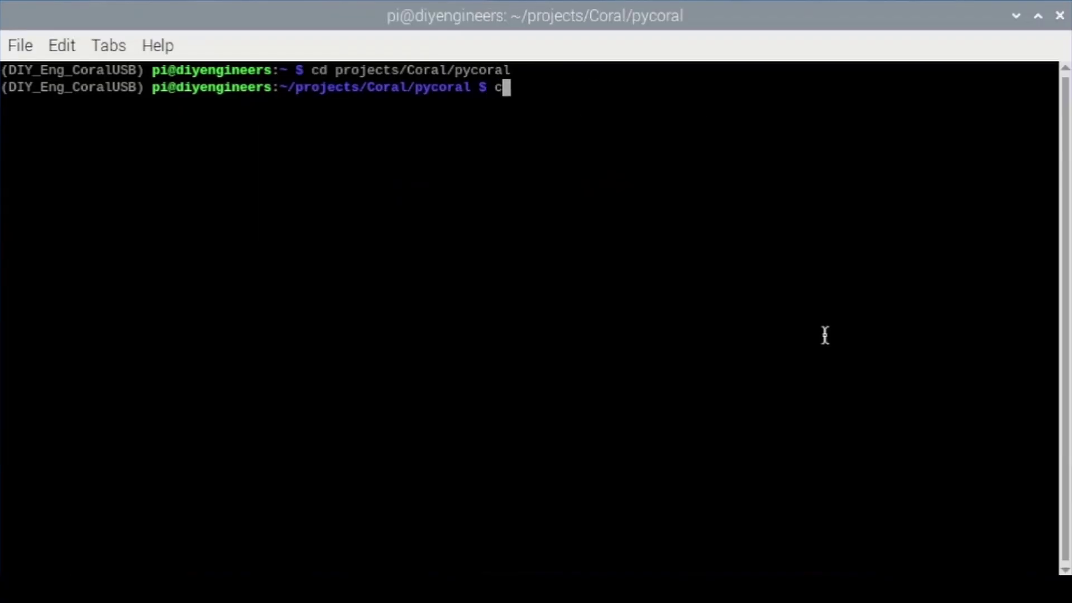
{"action": "type", "text": "clear"}
{"action": "key", "text": "Return"}
{"action": "type", "text": "c"}
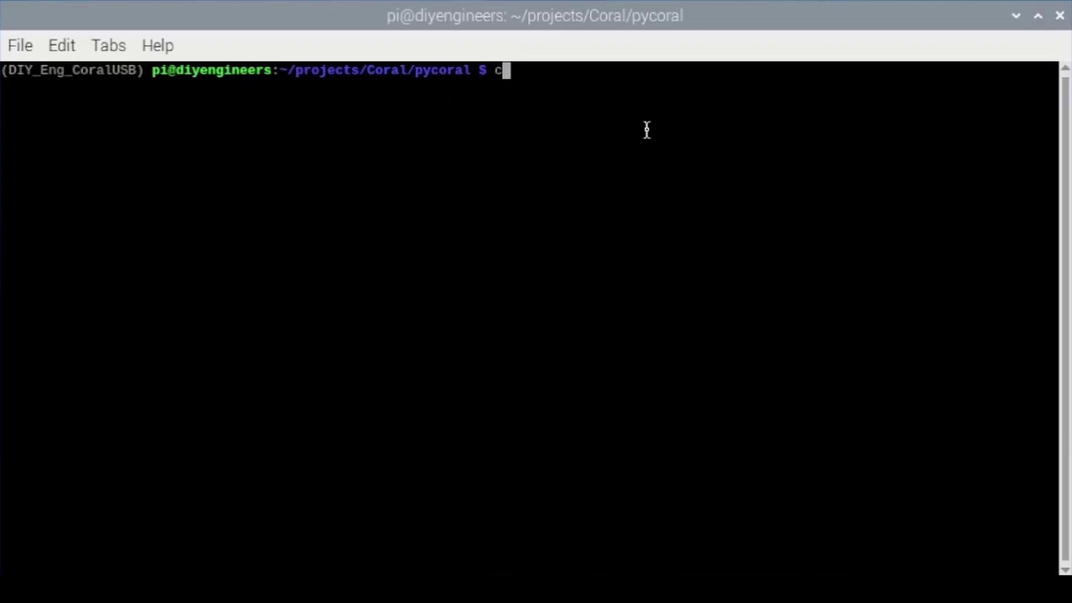
{"action": "type", "text": "d project-keyword-spotter"}
{"action": "key", "text": "Return"}
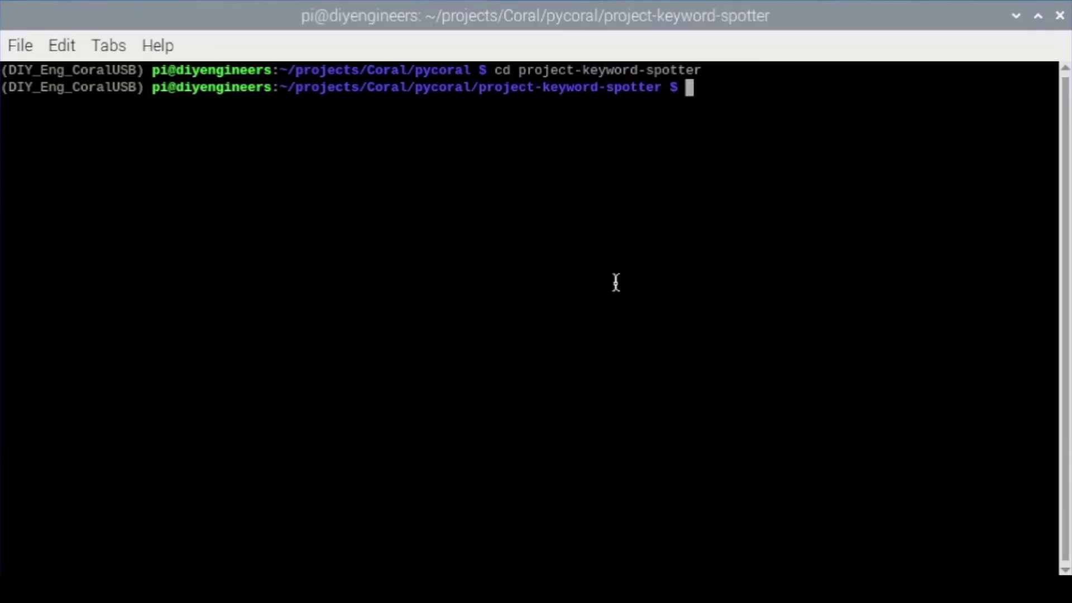
Step: Clear the terminal and enter python run_model.py --model models/voice_commands_v0.8_edgetpu.tflite
{"action": "type", "text": "clear"}
{"action": "key", "text": "Return"}
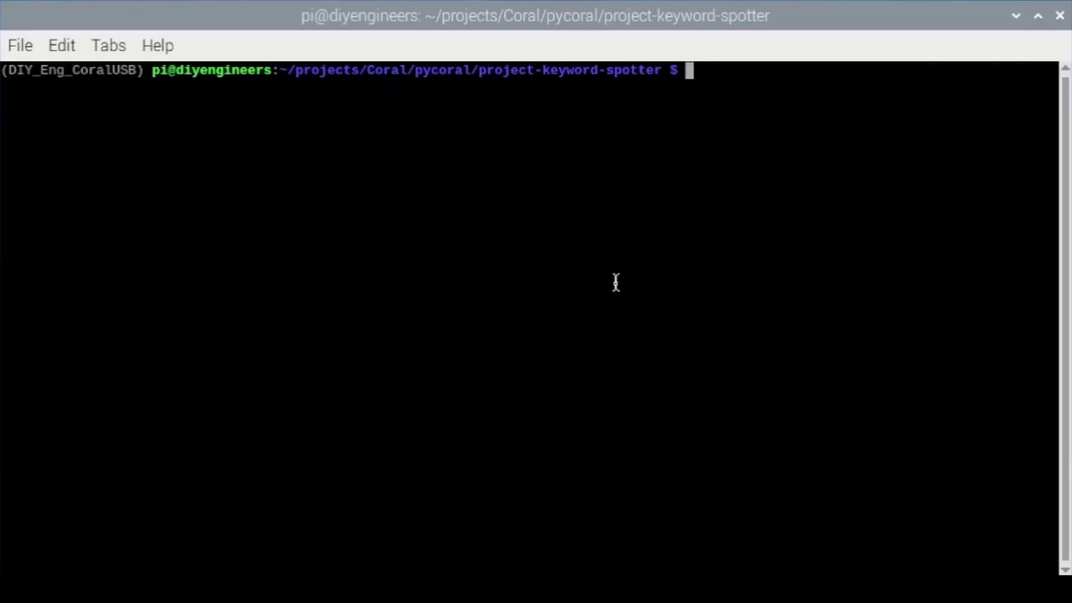
{"action": "type", "text": "python run_model.py --model models/voice_commands_v0.8_edgetpu.tflite"}
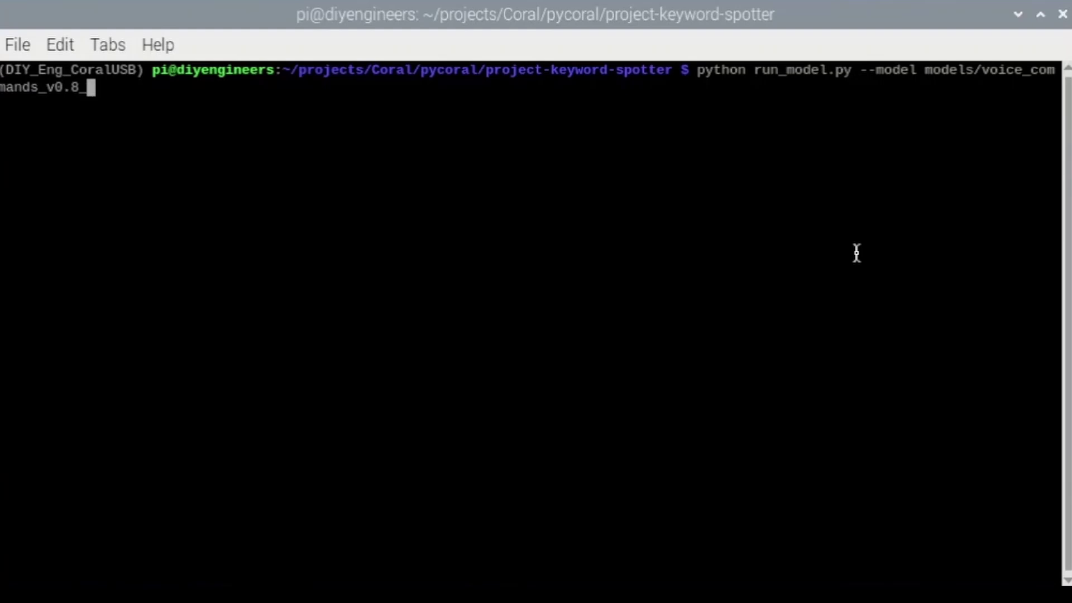